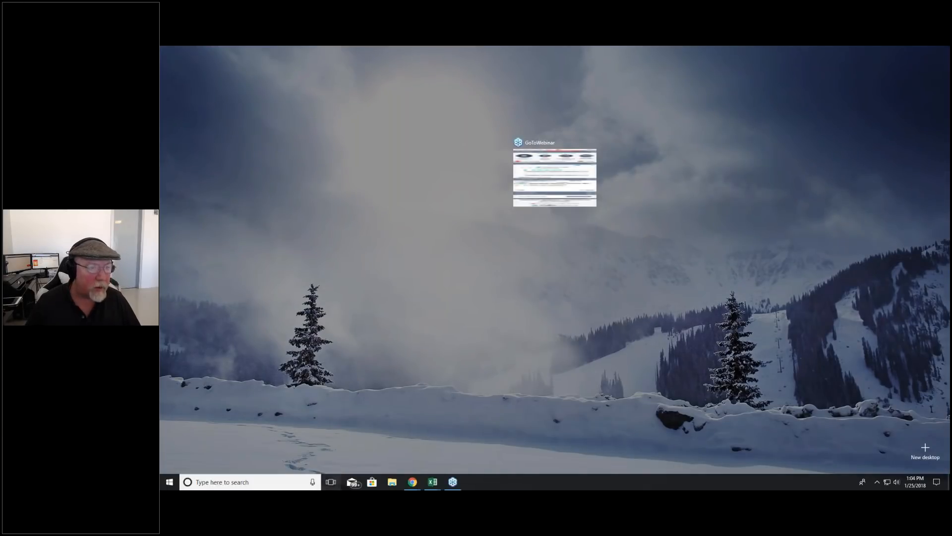
Step: Switch to the Kindle Direct Publishing reports in Chrome and open the Ad Campaigns report
{"action": "key", "text": "Escape"}
{"action": "left_click_drag", "start_coordinate": [160, 73], "coordinate": [759, 55]}
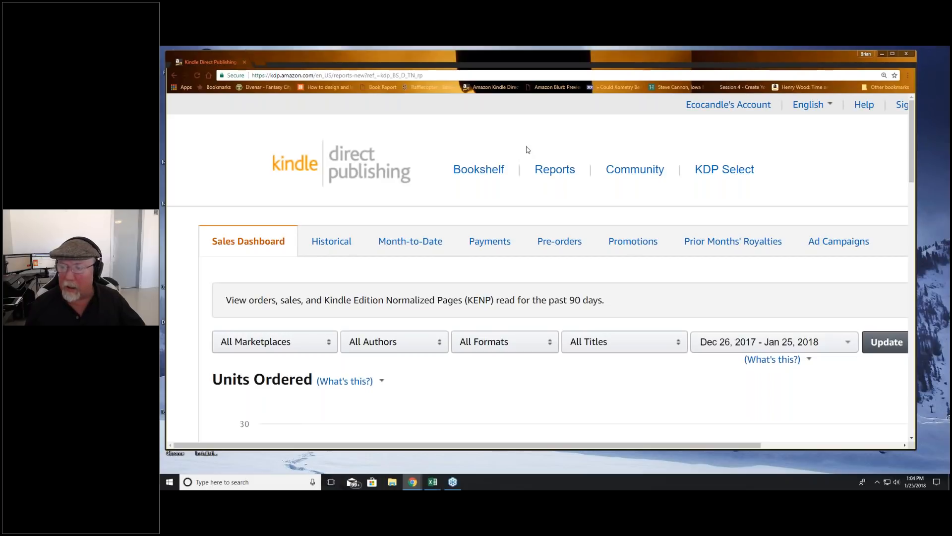
{"action": "key", "text": "ctrl+minus"}
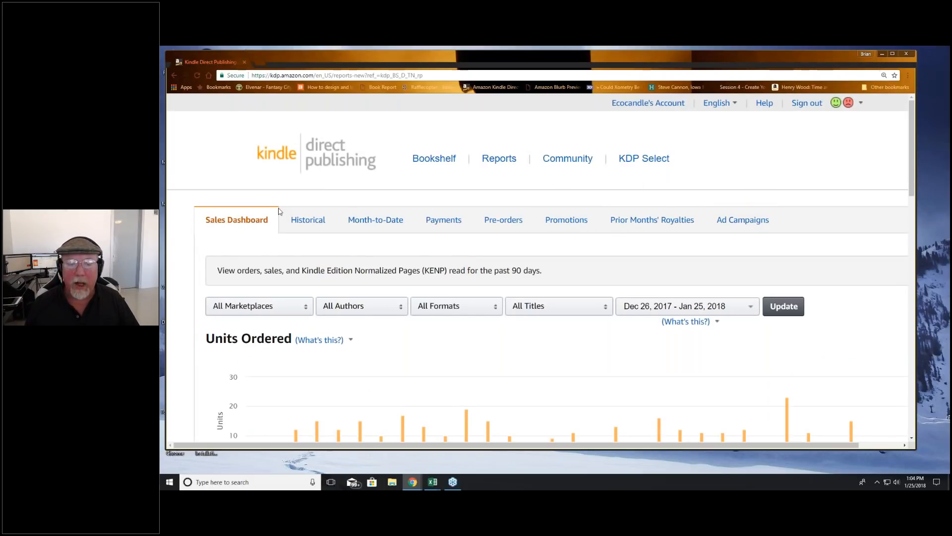
{"action": "left_click", "coordinate": [748, 223]}
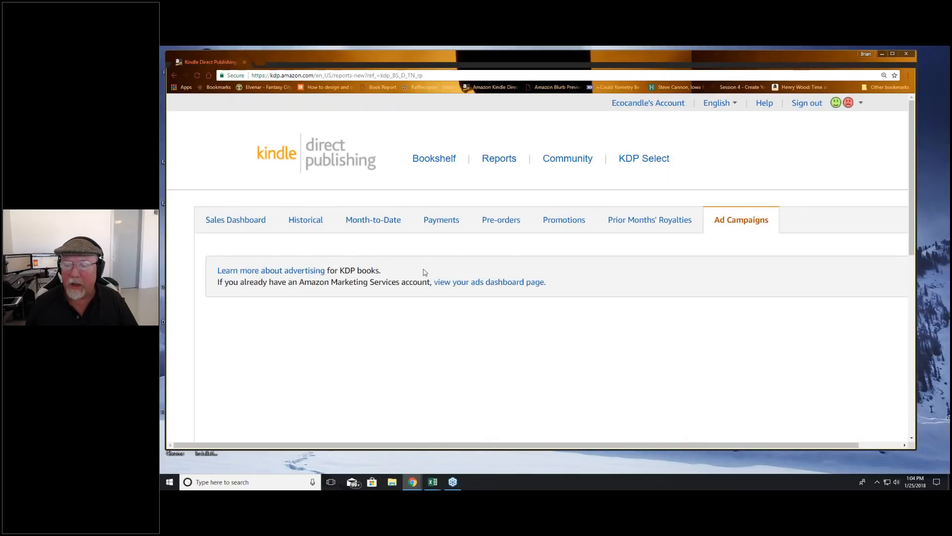
Step: Open the Amazon Marketing Services ads dashboard, signing in with the option to stay signed in enabled
{"action": "left_click", "coordinate": [469, 283]}
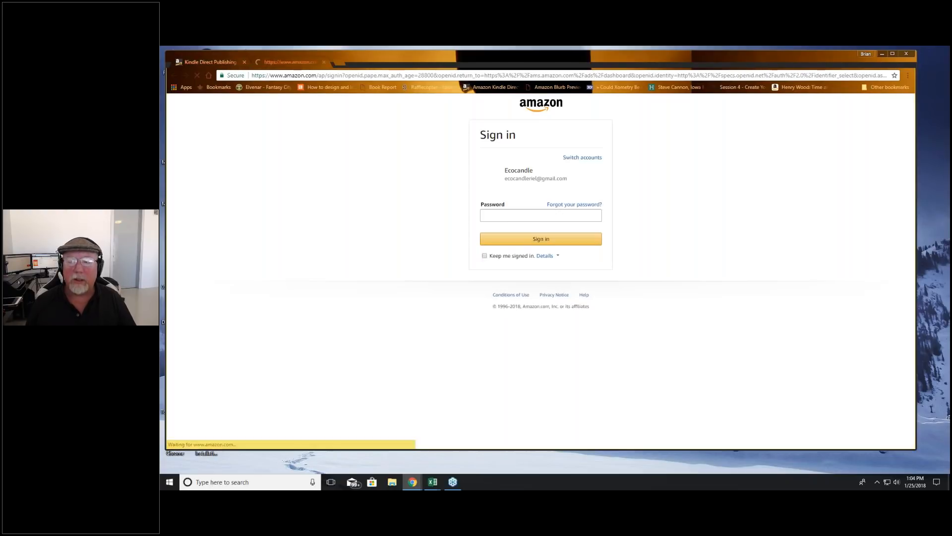
{"action": "left_click", "coordinate": [486, 256]}
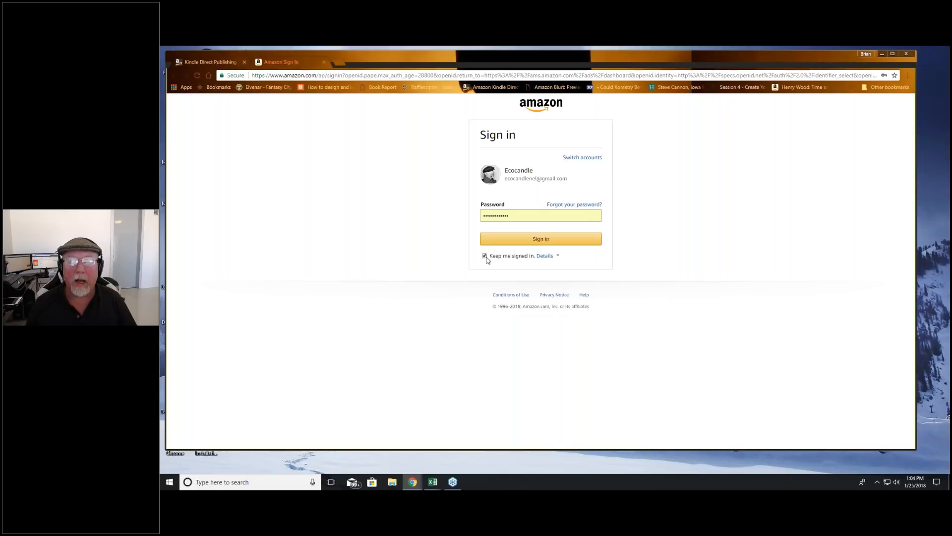
{"action": "left_click", "coordinate": [542, 240]}
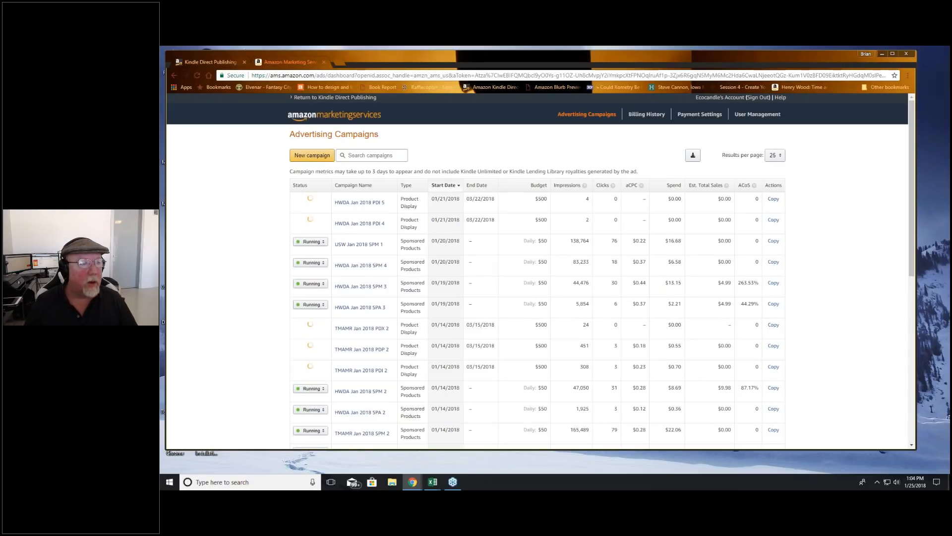
Step: Switch to the Ad Naming Tool workbook in Excel and set the Title Short value to USW
{"action": "left_click_drag", "start_coordinate": [160, 74], "coordinate": [609, 65]}
{"action": "left_click", "coordinate": [347, 352]}
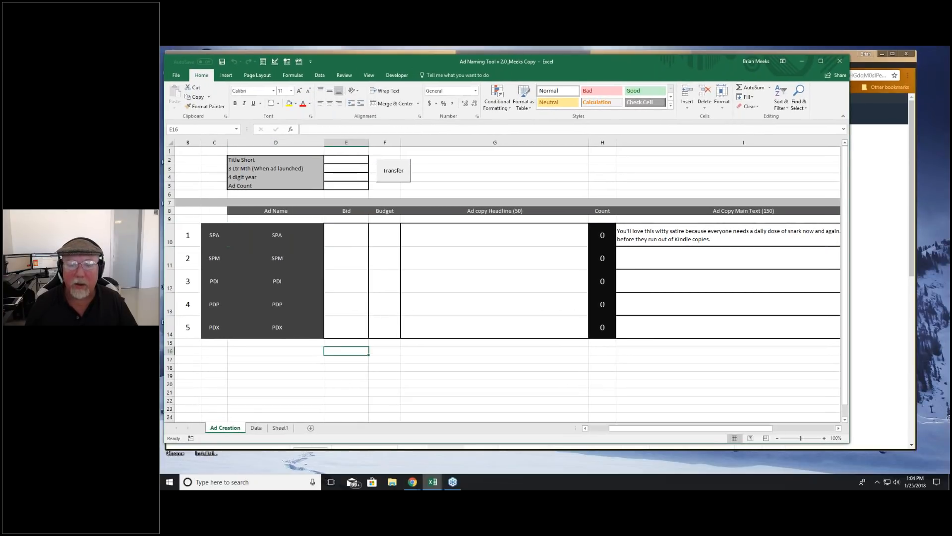
{"action": "left_click", "coordinate": [346, 157]}
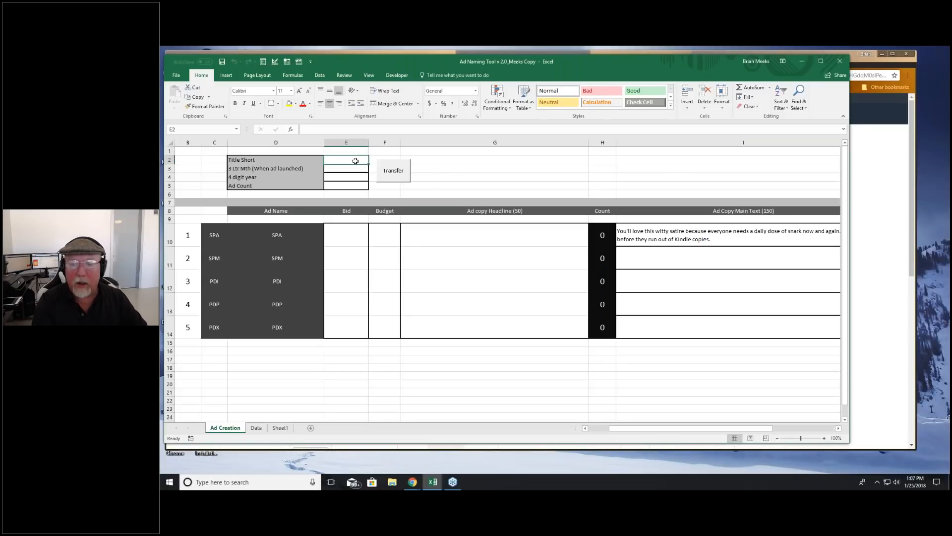
{"action": "type", "text": "USW"}
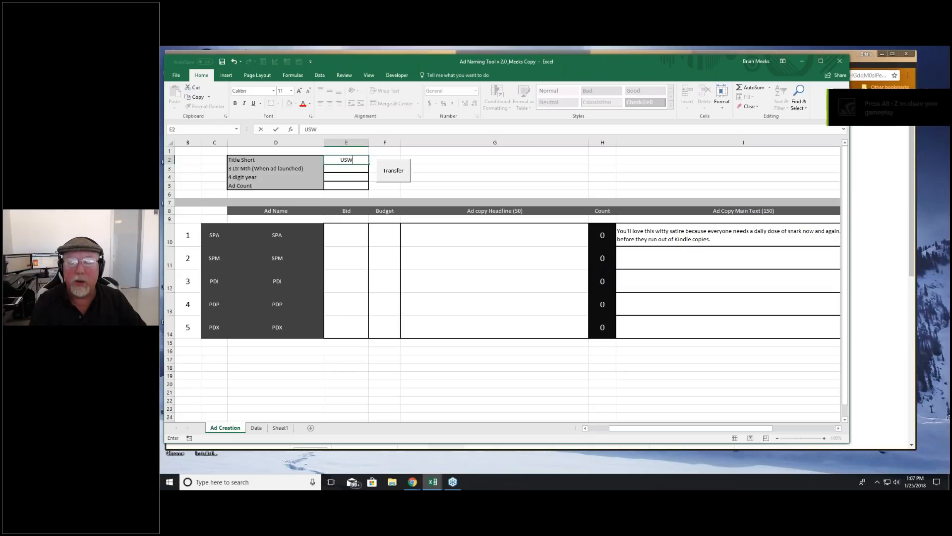
{"action": "key", "text": "Return"}
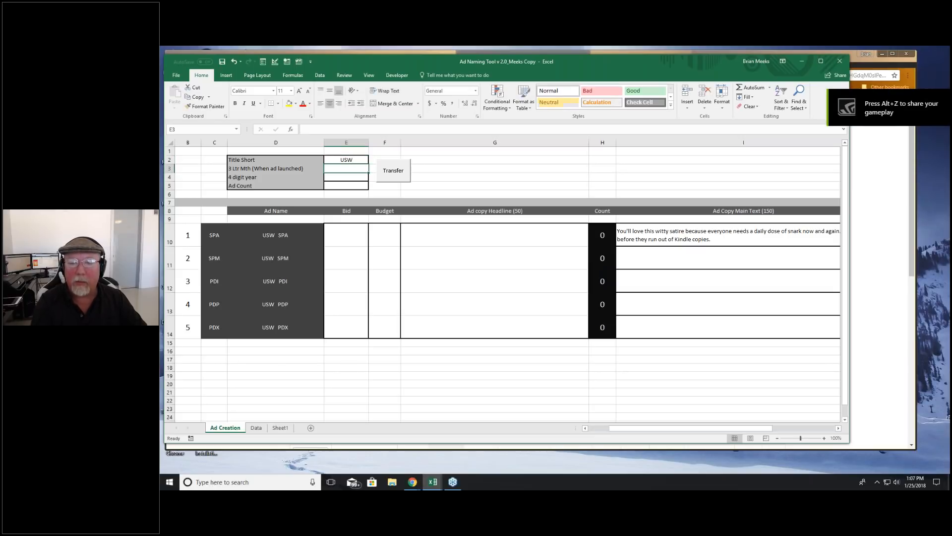
Step: Set the launch month to Jan, the four-digit year to 2018 and the Ad Count to 1
{"action": "type", "text": "Jan"}
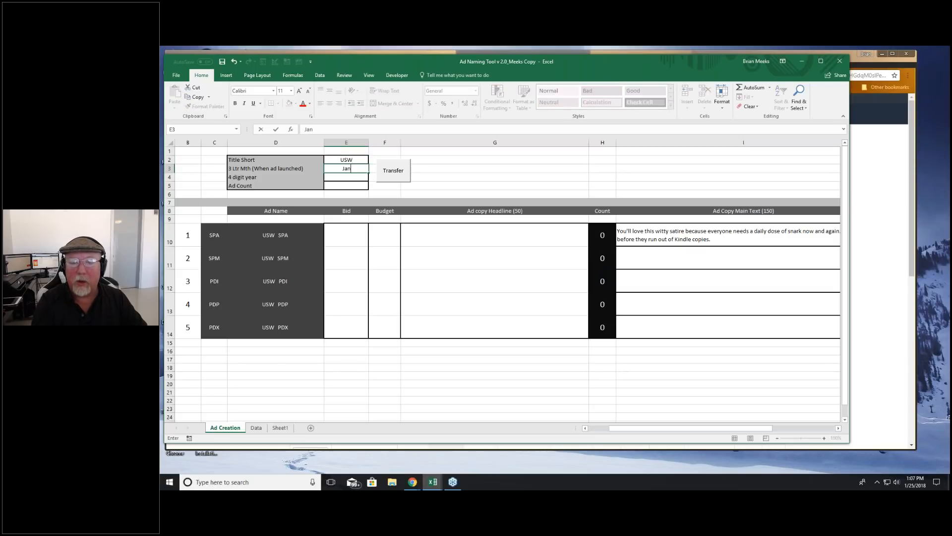
{"action": "key", "text": "Return"}
{"action": "type", "text": "2018"}
{"action": "key", "text": "Return"}
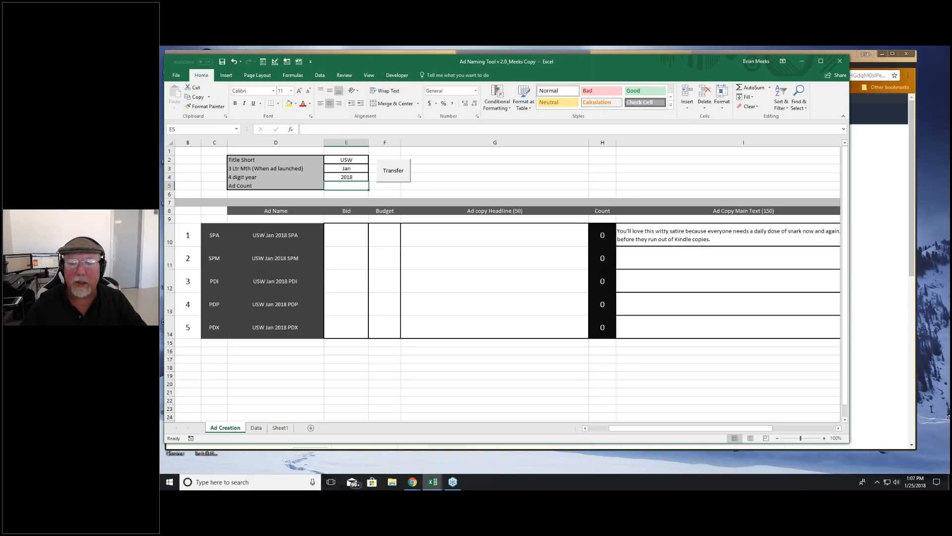
{"action": "type", "text": "1"}
{"action": "left_click", "coordinate": [438, 183]}
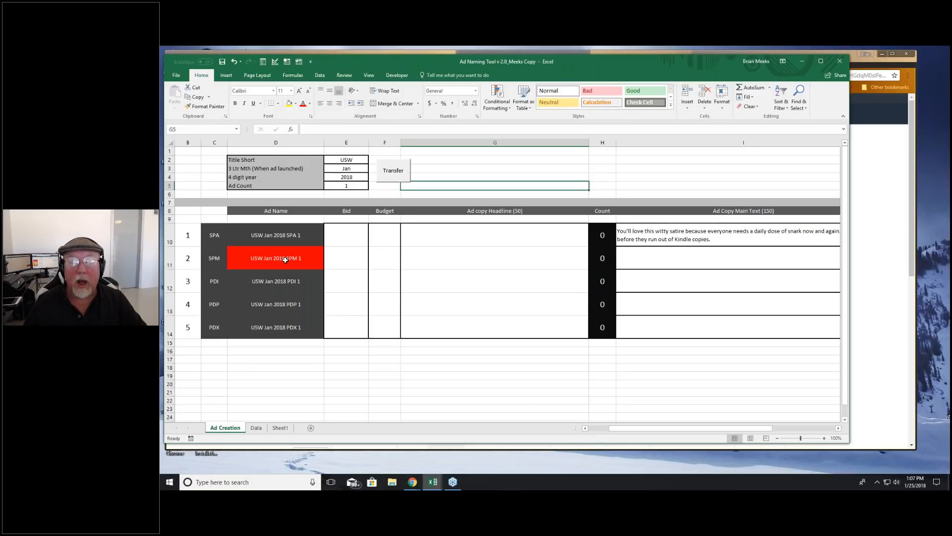
Step: Change the Ad Count to 2 so the generated ad names use that number
{"action": "left_click", "coordinate": [351, 186]}
{"action": "type", "text": "2"}
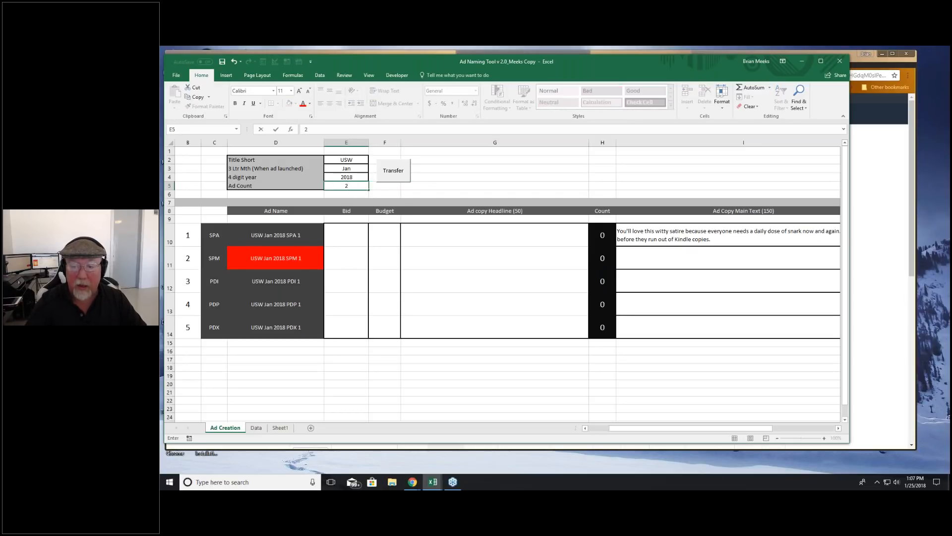
{"action": "key", "text": "Return"}
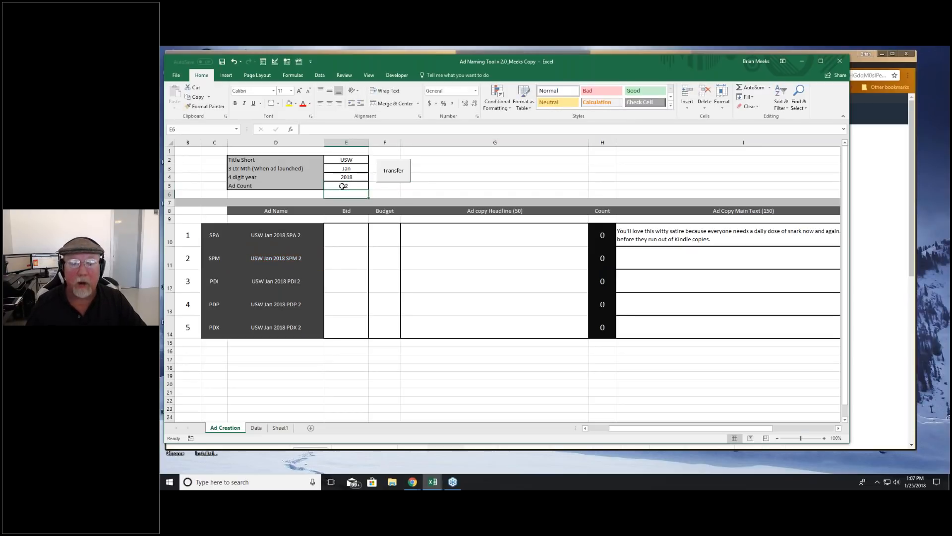
Step: Check the generated SPM ad name and select the Bid cell in its row
{"action": "left_click", "coordinate": [279, 259]}
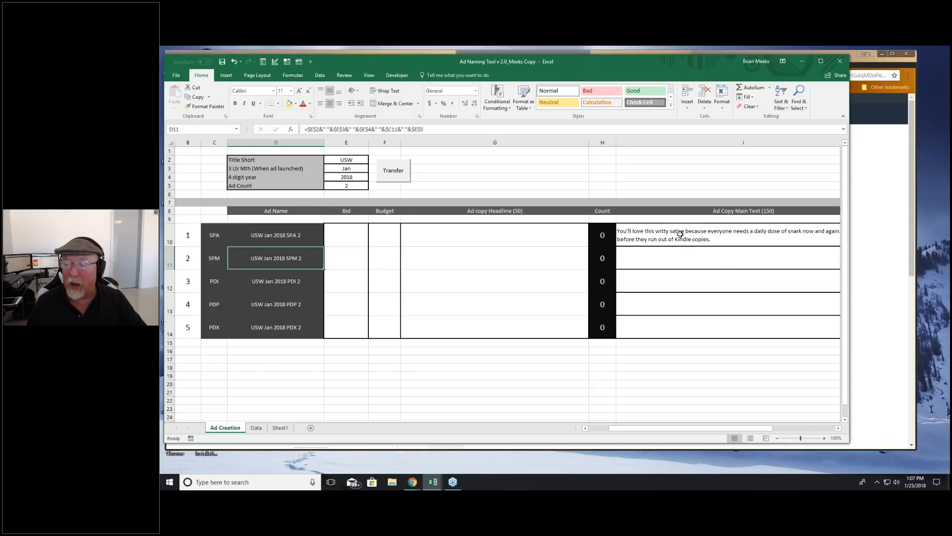
{"action": "left_click", "coordinate": [343, 261]}
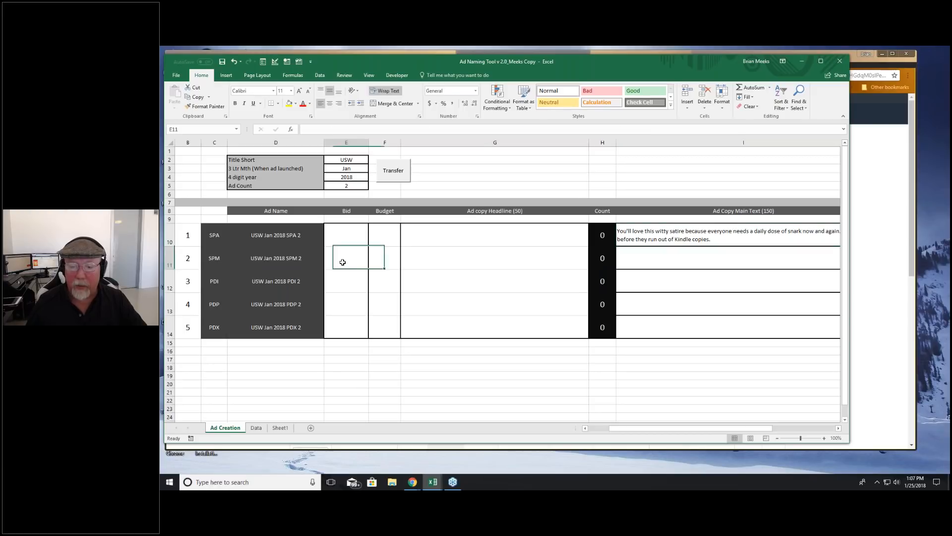
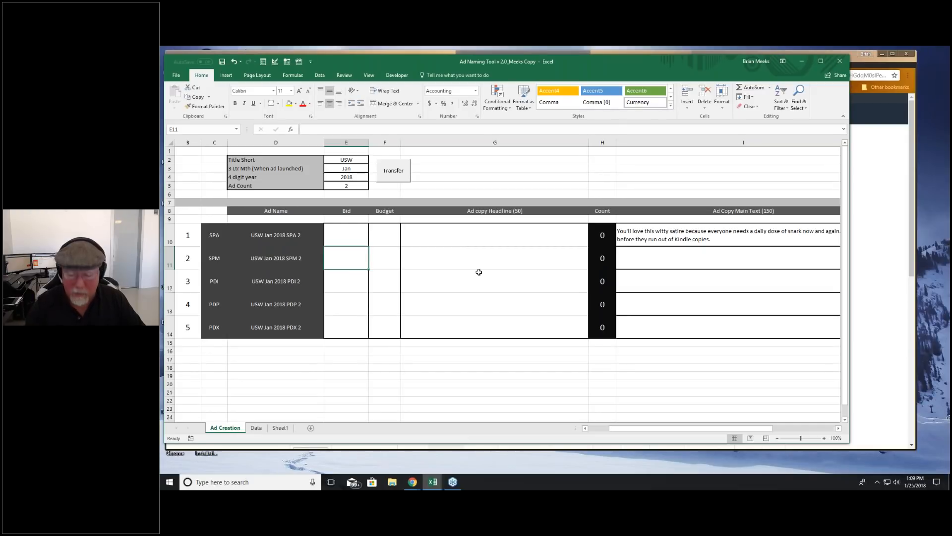
Step: Set the SPM ad's bid to 0.75 and its budget to 50.00
{"action": "type", "text": ".75"}
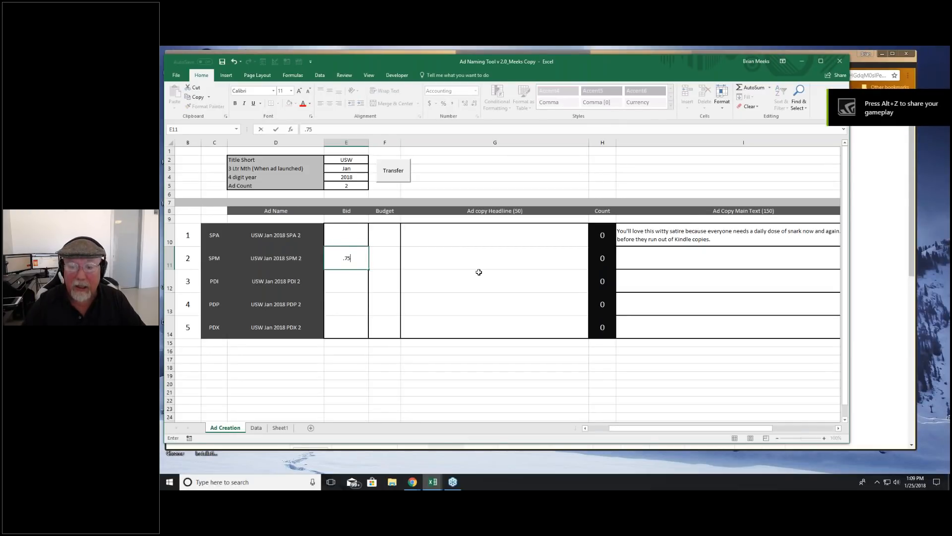
{"action": "key", "text": "Return"}
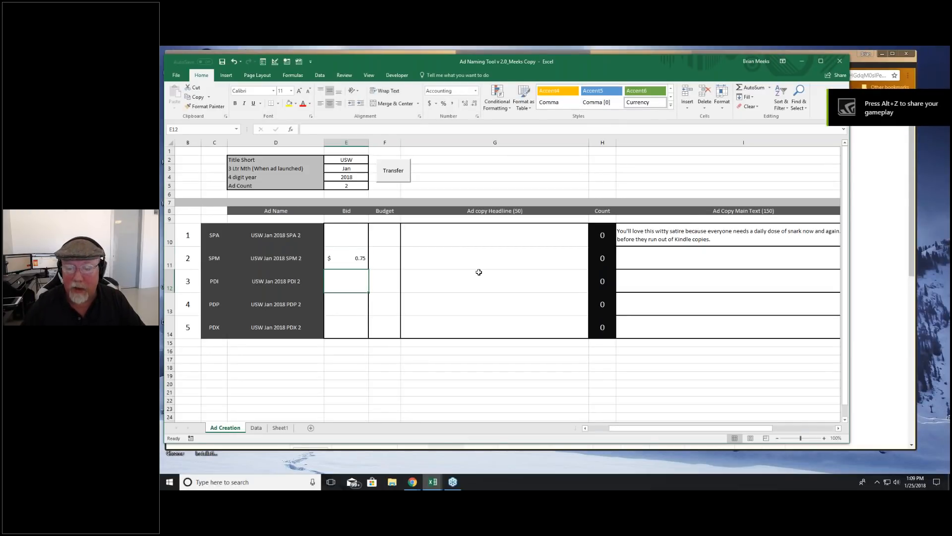
{"action": "key", "text": "Up"}
{"action": "key", "text": "Right"}
{"action": "type", "text": "50.0"}
{"action": "key", "text": "Return"}
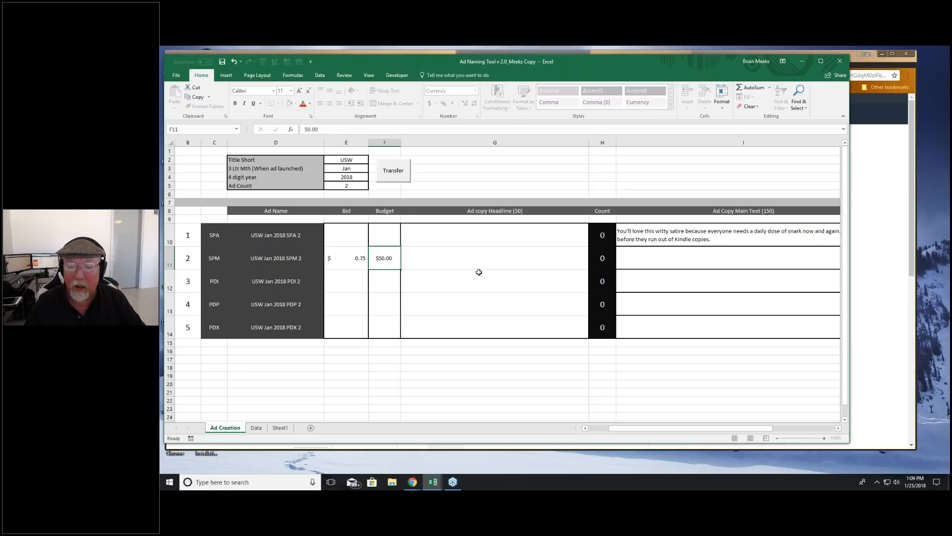
{"action": "left_click", "coordinate": [393, 260]}
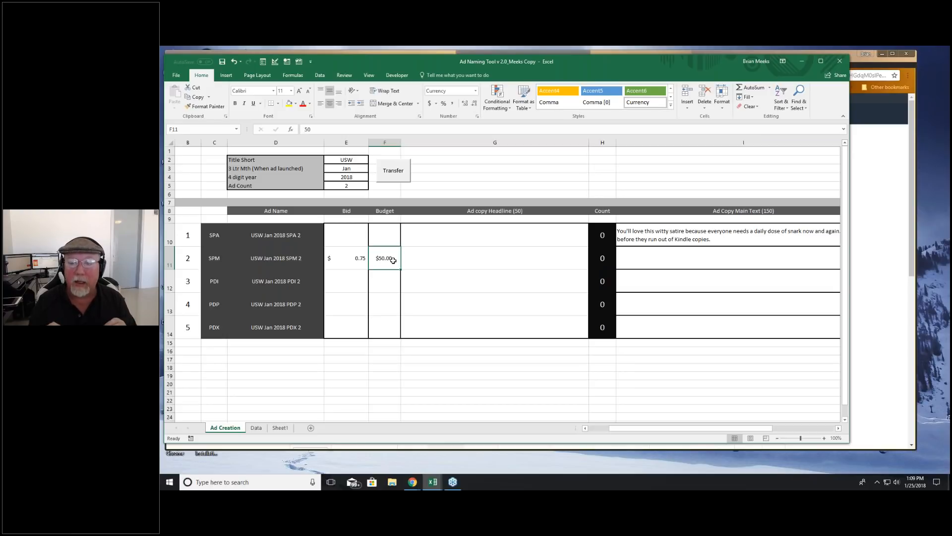
Step: Clear the old main ad copy text from the SPA row
{"action": "left_click", "coordinate": [467, 256]}
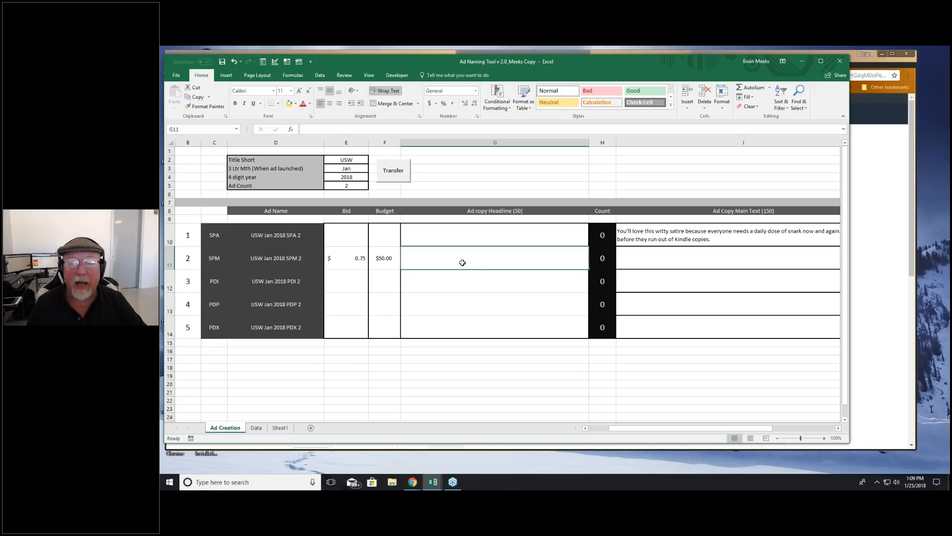
{"action": "left_click", "coordinate": [651, 262]}
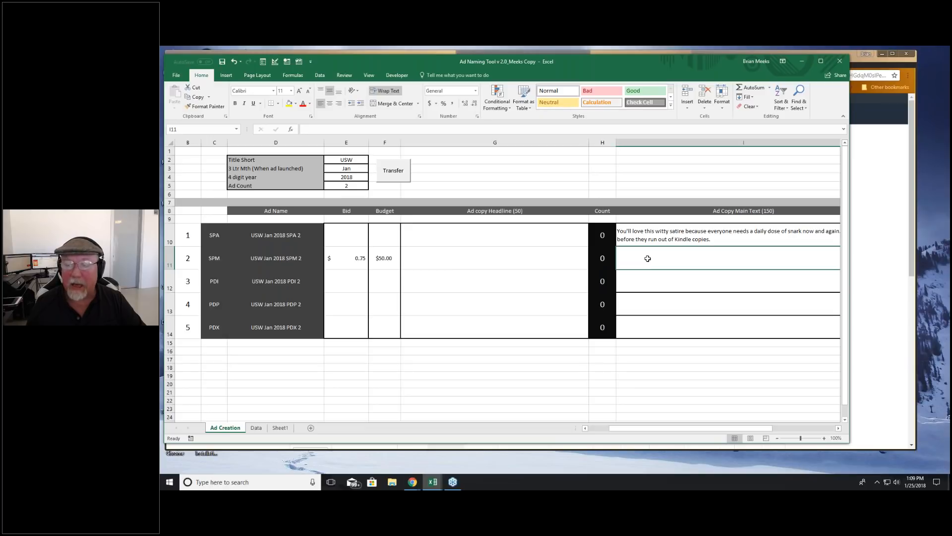
{"action": "left_click", "coordinate": [648, 233]}
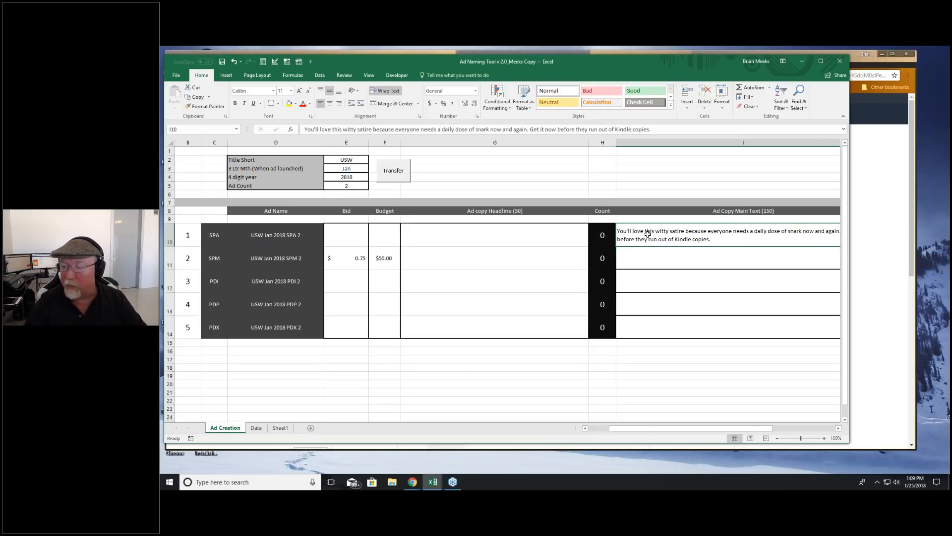
{"action": "scroll", "coordinate": [648, 234], "scroll_direction": "right", "scroll_amount": 3}
{"action": "key", "text": "Delete"}
Step: Start the SPM ad's main text with "You'll love this snarky cup of satire soup"
{"action": "left_click", "coordinate": [549, 257]}
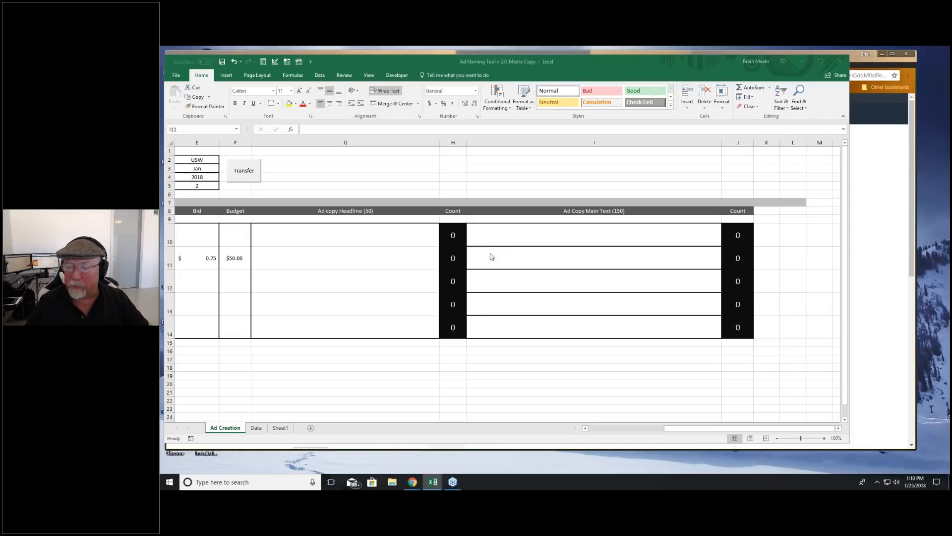
{"action": "left_click", "coordinate": [490, 256]}
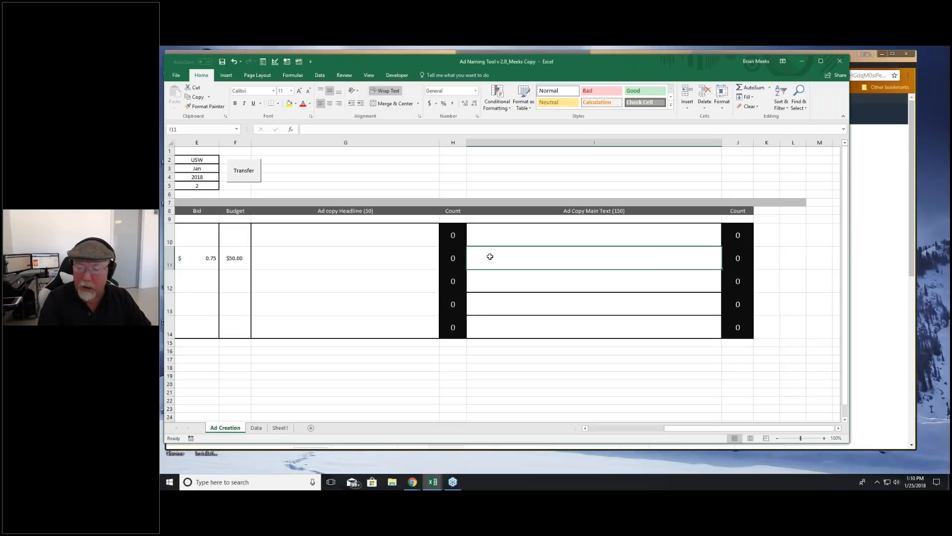
{"action": "type", "text": "You'll love this snarky"}
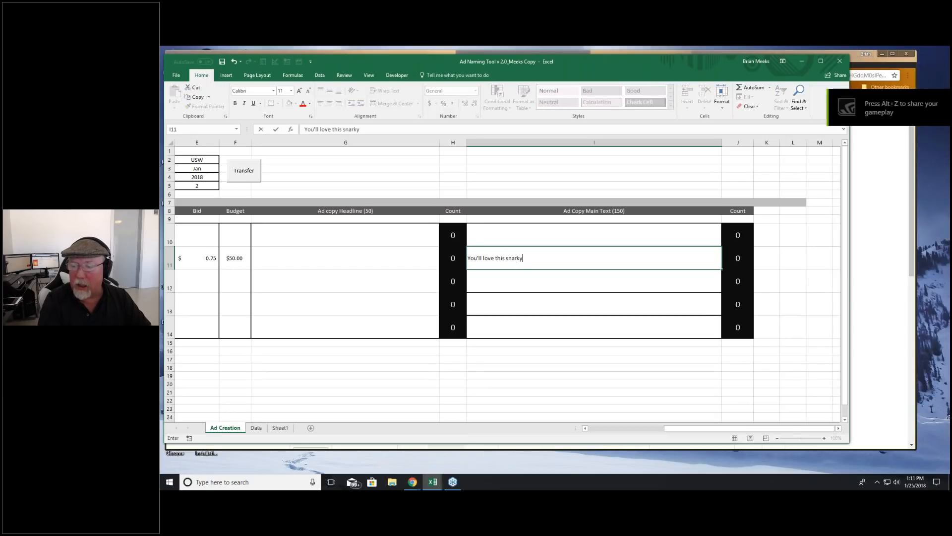
{"action": "type", "text": " cup of s"}
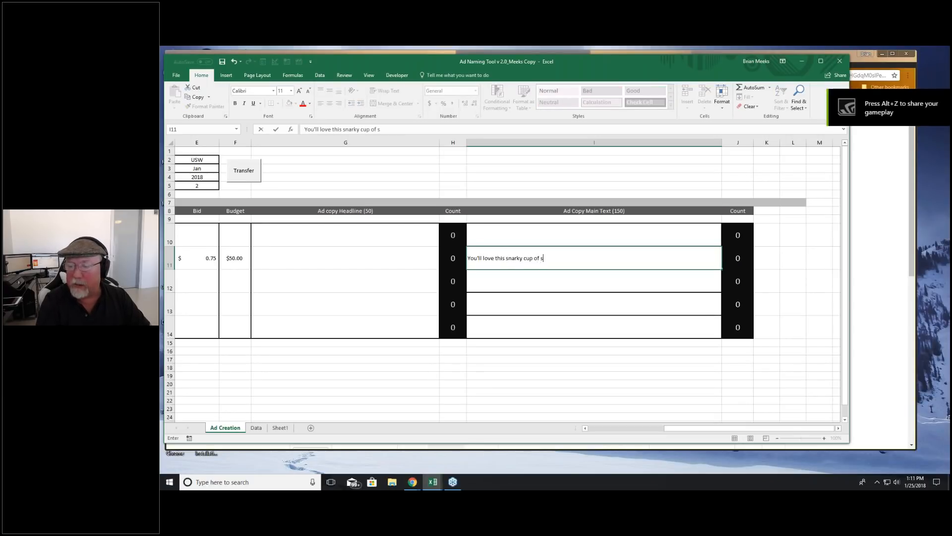
{"action": "type", "text": "atire soup. It's d"}
{"action": "key", "text": "BackSpace"}
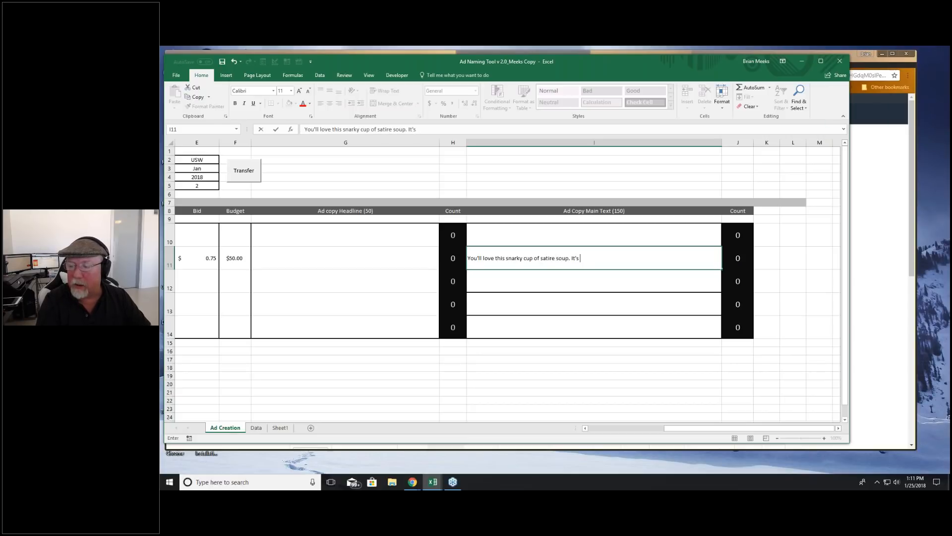
{"action": "key", "text": "BackSpace"}
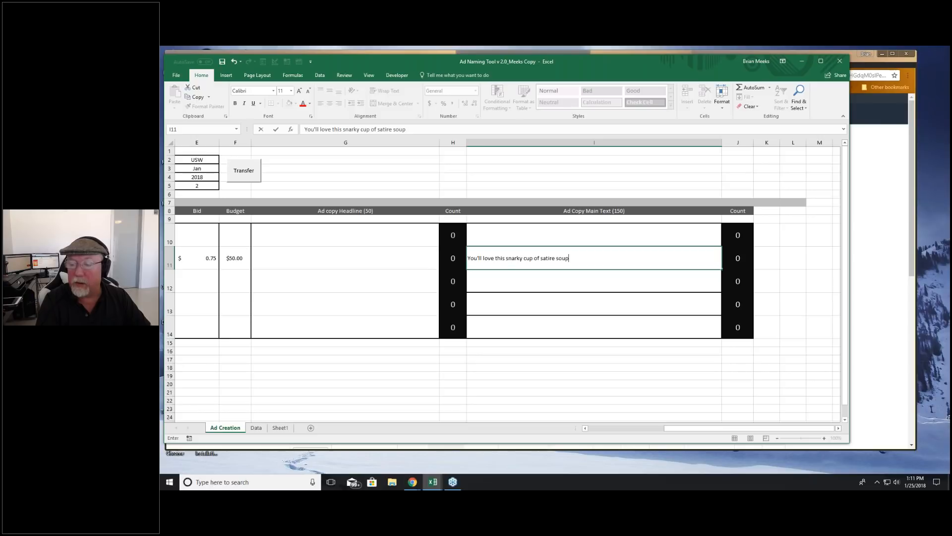
Step: Complete the SPM main text with ", because everyone enjoys an anti-hero looking for redemption. It will keep you turning pages."
{"action": "type", "text": ", because "}
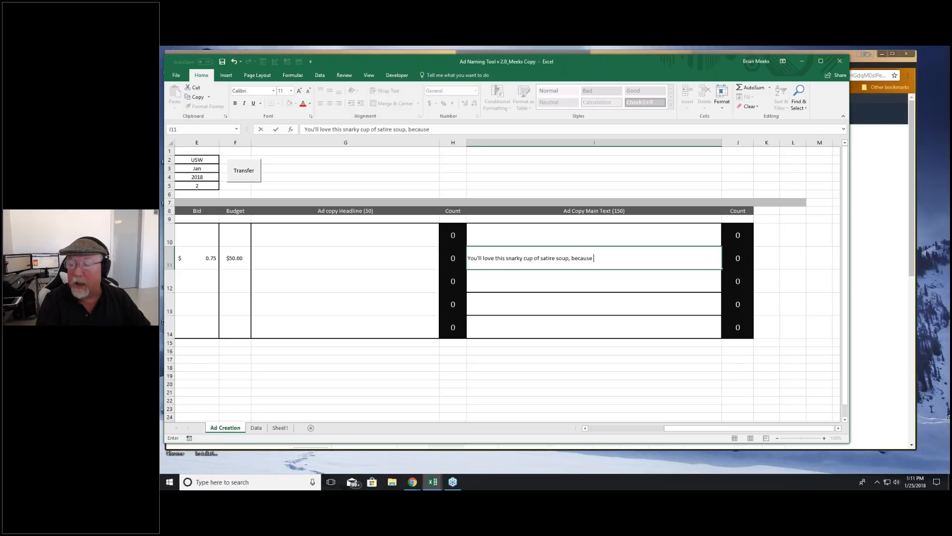
{"action": "type", "text": "everyone enjoys an anti"}
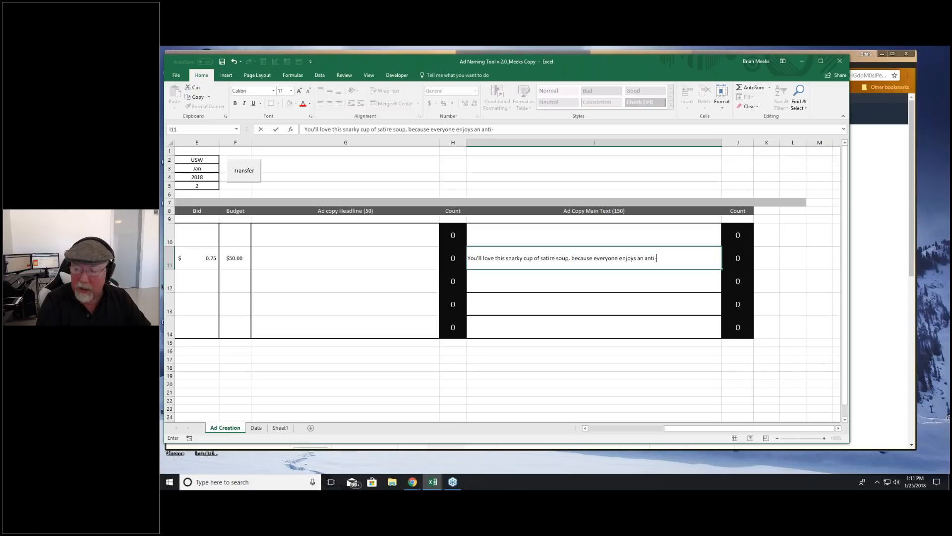
{"action": "type", "text": "-hero looking for redemp"}
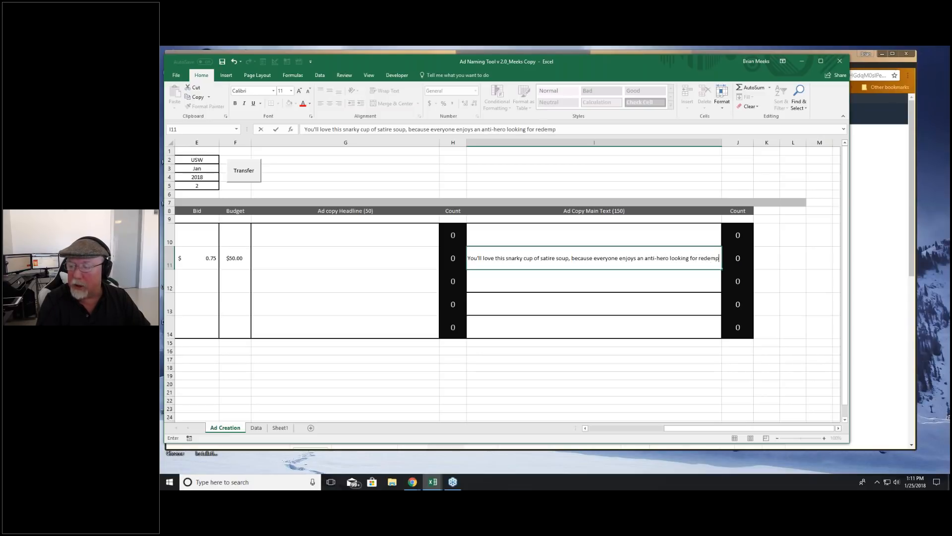
{"action": "type", "text": "tion. It will keep you turning pages."}
{"action": "key", "text": "Return"}
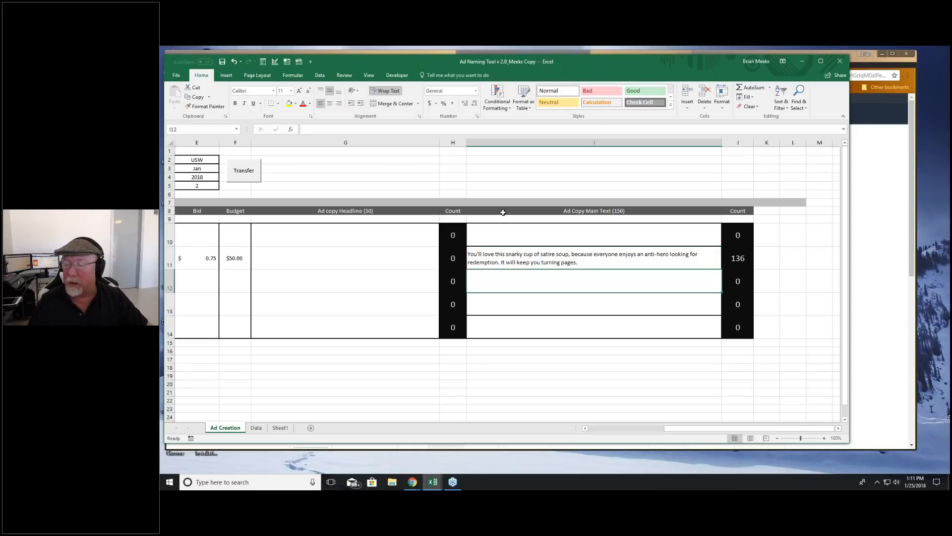
Step: Examine the SPM main text's character count and the wording before and after "because"
{"action": "left_click", "coordinate": [512, 257]}
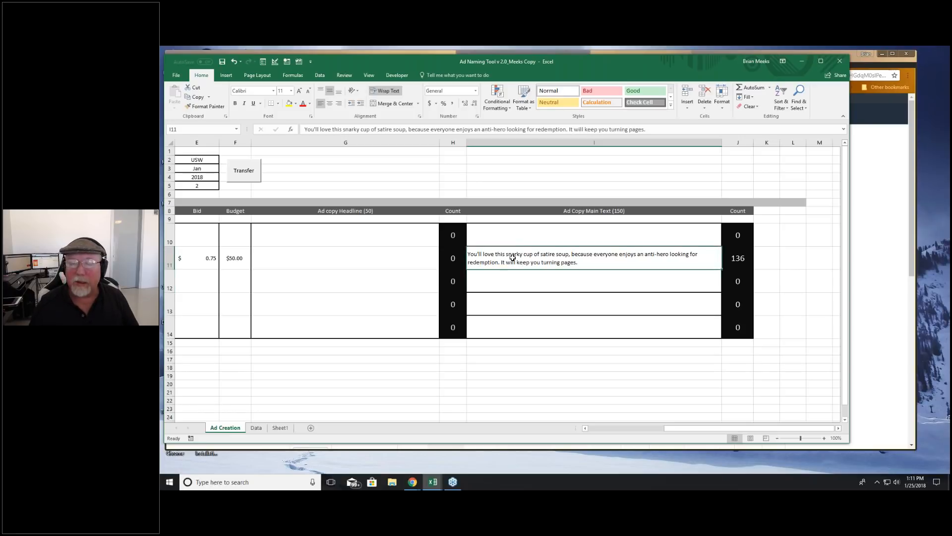
{"action": "left_click", "coordinate": [741, 256]}
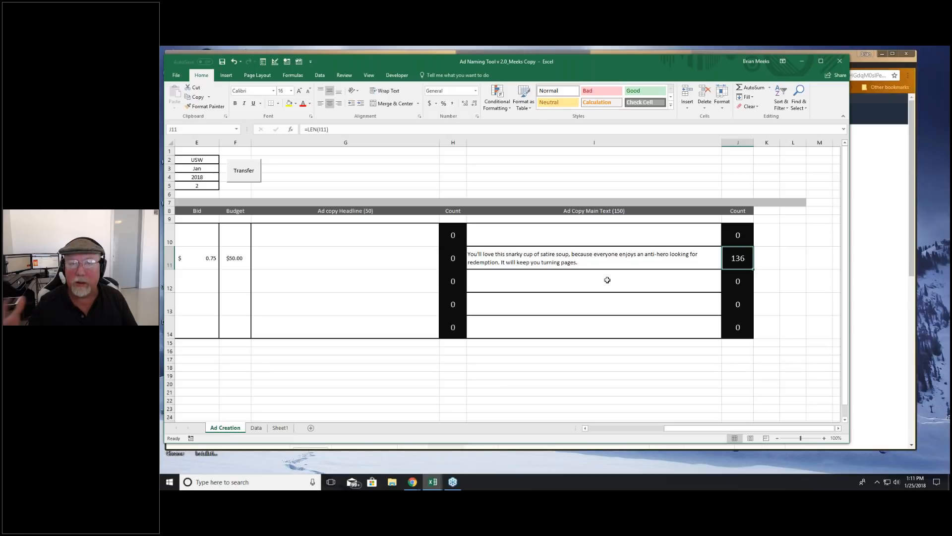
{"action": "left_click", "coordinate": [556, 267]}
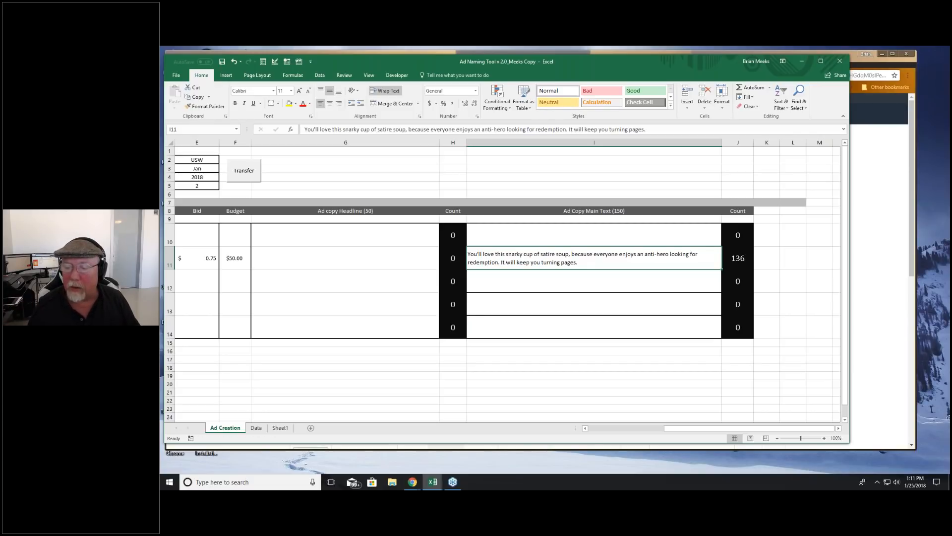
{"action": "double_click", "coordinate": [481, 254]}
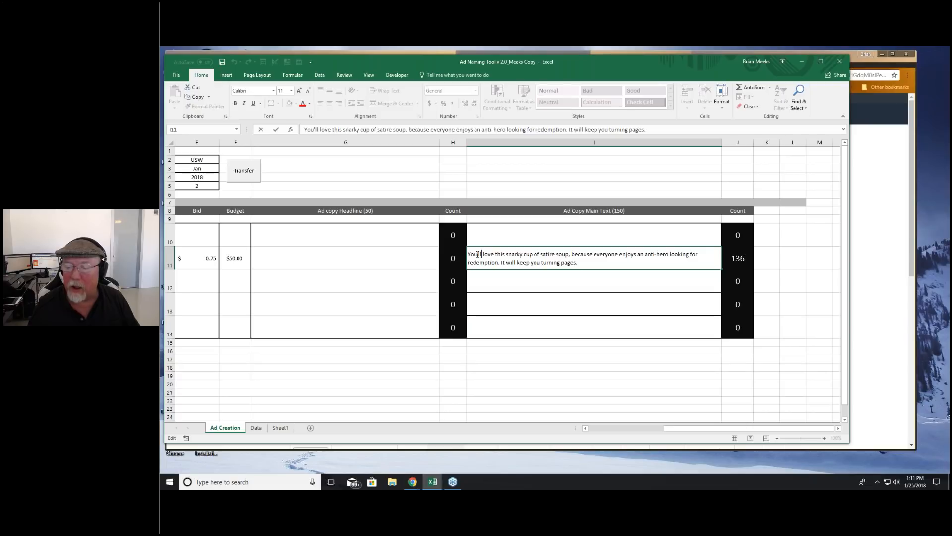
{"action": "left_click_drag", "start_coordinate": [593, 255], "coordinate": [575, 254]}
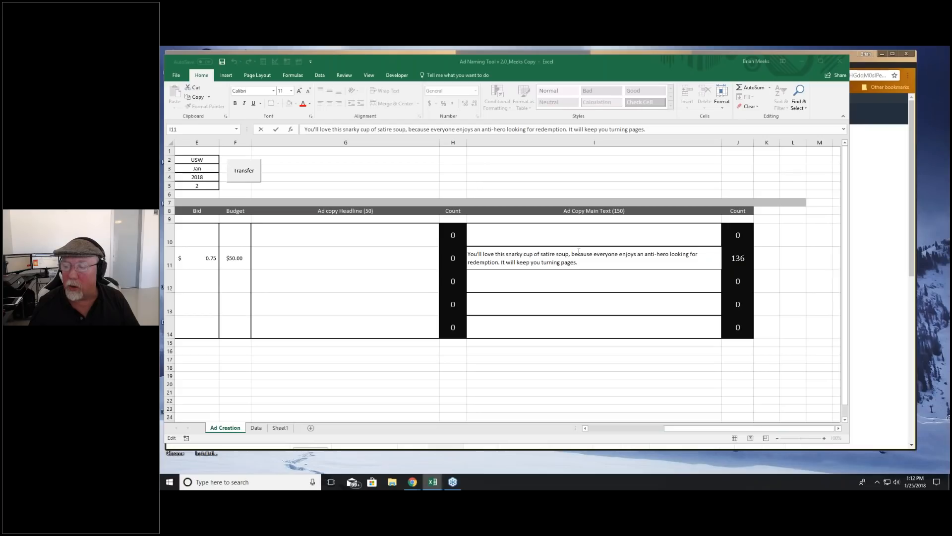
{"action": "double_click", "coordinate": [579, 253]}
{"action": "left_click", "coordinate": [594, 254]}
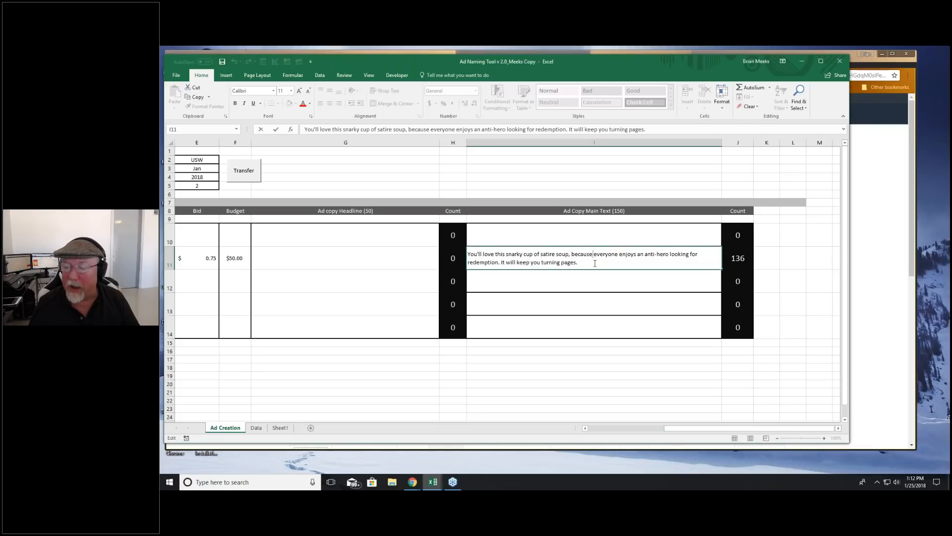
{"action": "left_click", "coordinate": [595, 263], "text": "shift"}
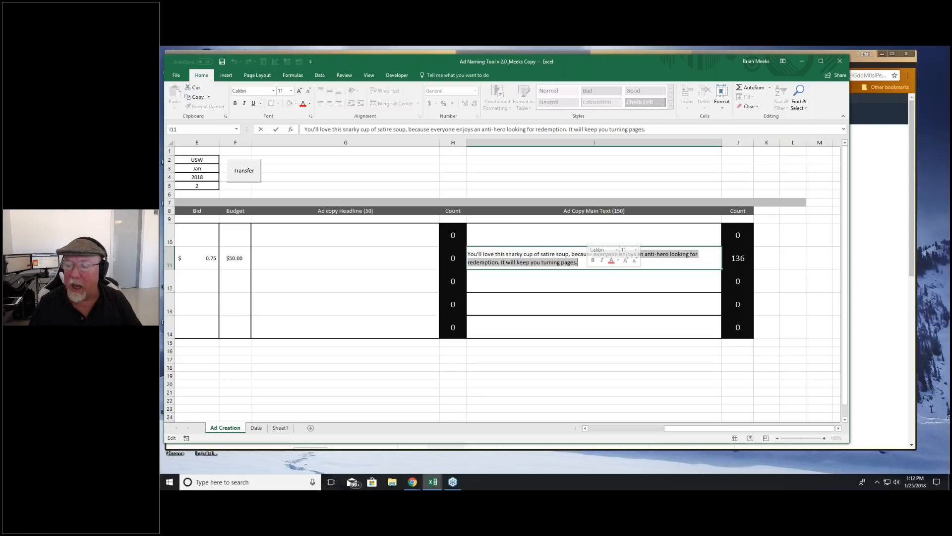
{"action": "left_click", "coordinate": [556, 305]}
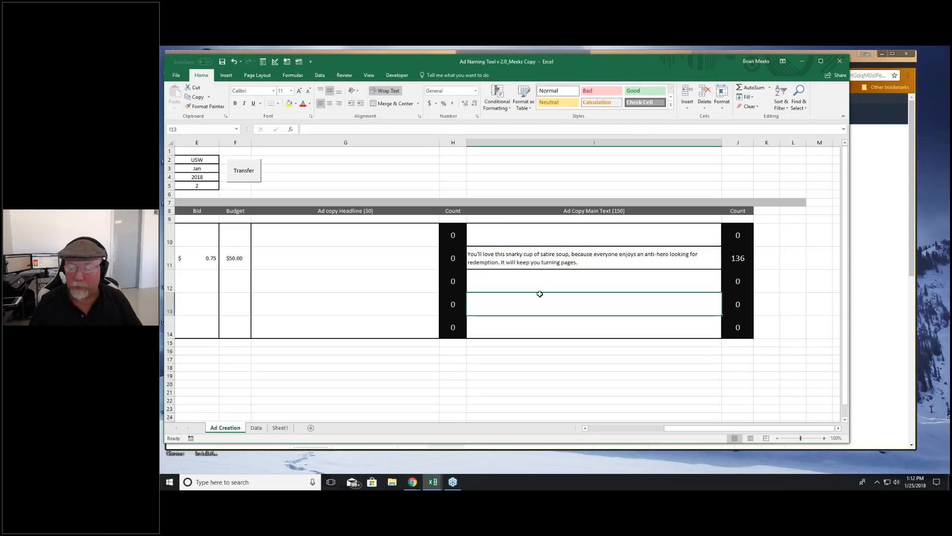
Step: Copy the SPM ad's main text into the PDI row's main text cell
{"action": "left_click_drag", "start_coordinate": [742, 429], "coordinate": [714, 435]}
{"action": "left_click", "coordinate": [668, 260]}
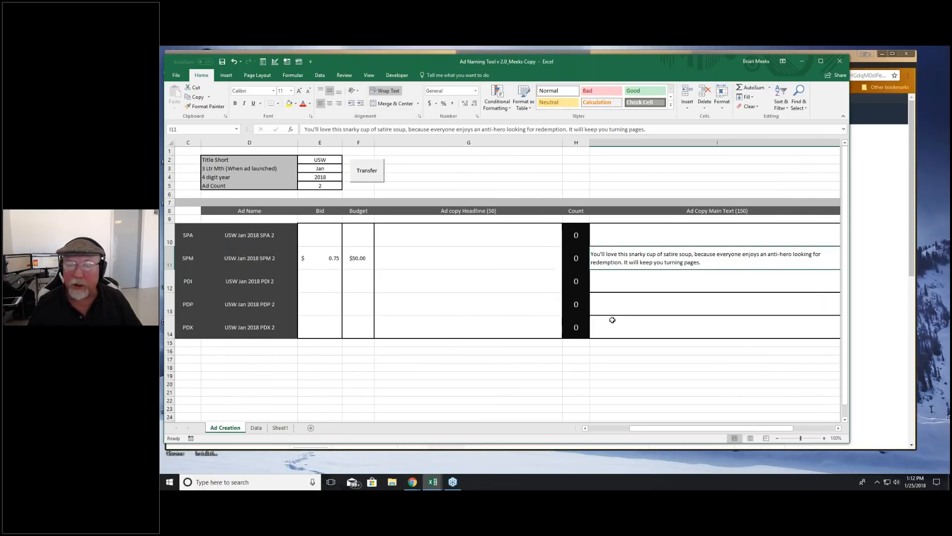
{"action": "key", "text": "ctrl+c"}
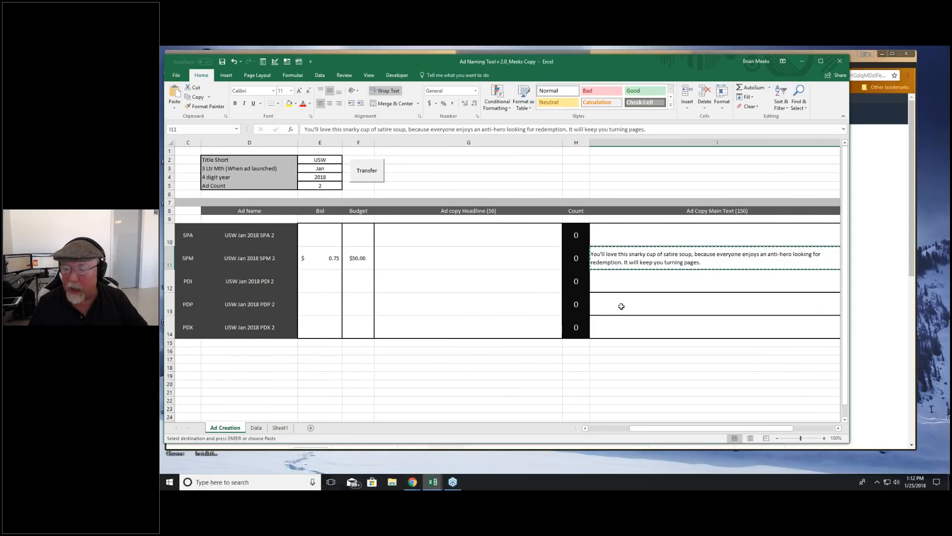
{"action": "left_click", "coordinate": [622, 305]}
{"action": "left_click", "coordinate": [621, 280]}
{"action": "key", "text": "ctrl+v"}
Step: Reuse the main text's opening clause as the PDI headline, ending it with a period: "You'll love this snarky cup of satire soup."
{"action": "scroll", "coordinate": [405, 284], "scroll_direction": "right", "scroll_amount": 2}
{"action": "left_click", "coordinate": [406, 284]}
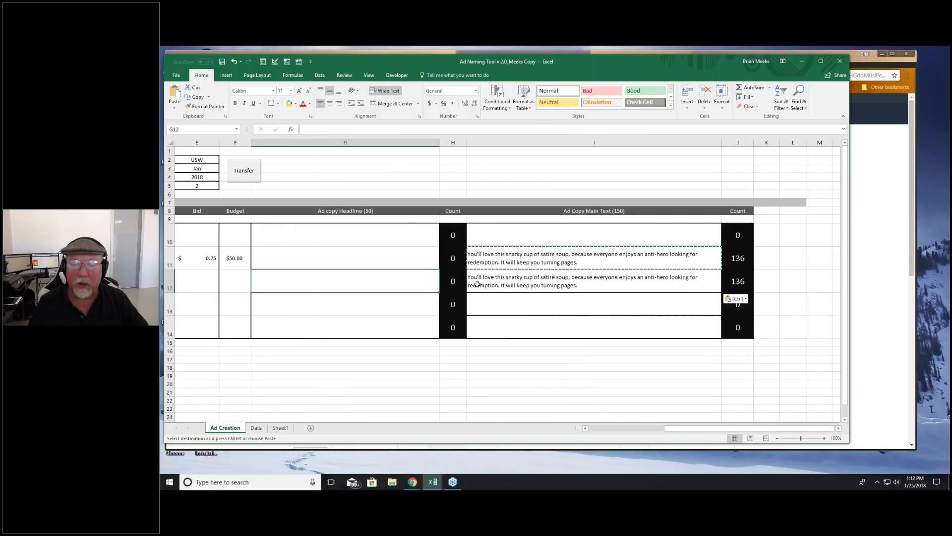
{"action": "left_click", "coordinate": [561, 281]}
{"action": "double_click", "coordinate": [569, 277]}
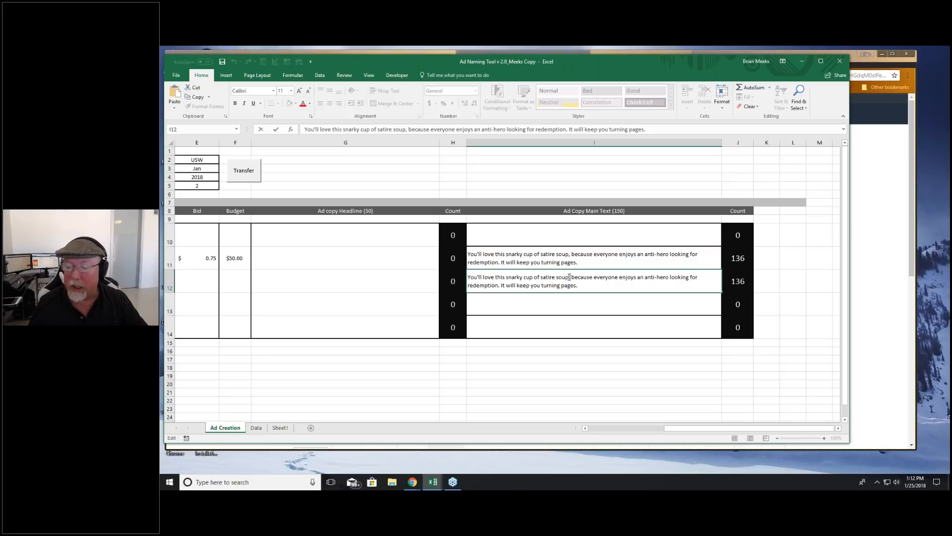
{"action": "left_click_drag", "start_coordinate": [569, 277], "coordinate": [468, 276]}
{"action": "key", "text": "ctrl+c"}
{"action": "left_click", "coordinate": [323, 280]}
{"action": "key", "text": "ctrl+v"}
{"action": "key", "text": "F2"}
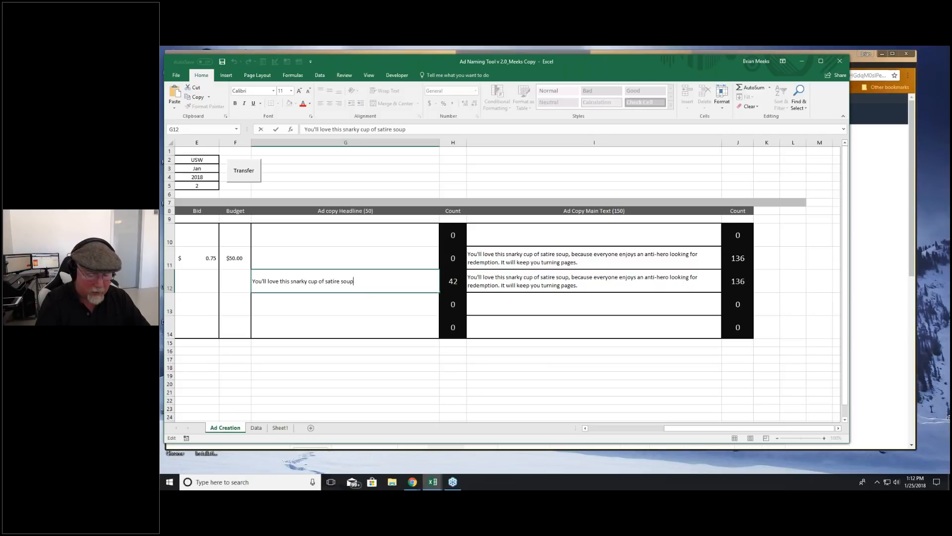
{"action": "key", "text": "Return"}
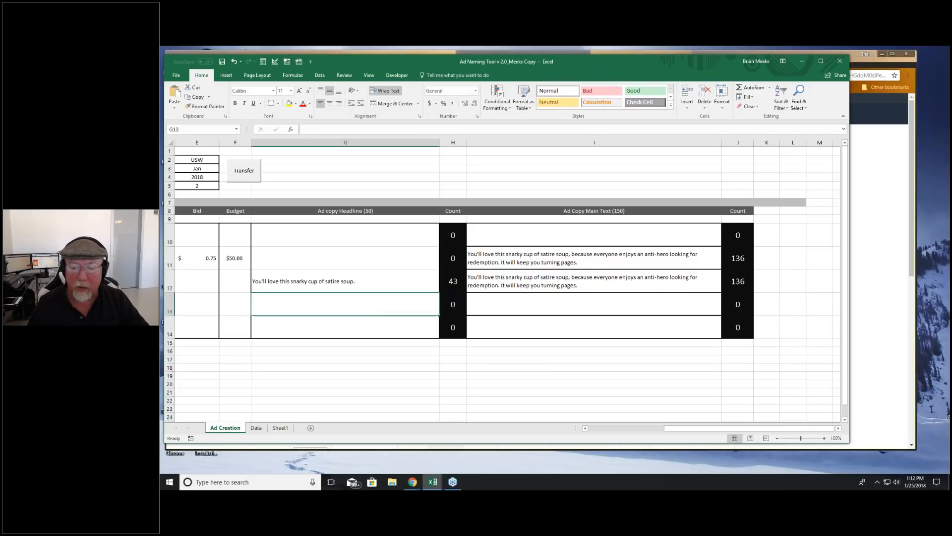
Step: Check the PDI headline against the 50-character limit, and select the SPM ad's Bid cell
{"action": "left_click", "coordinate": [380, 282]}
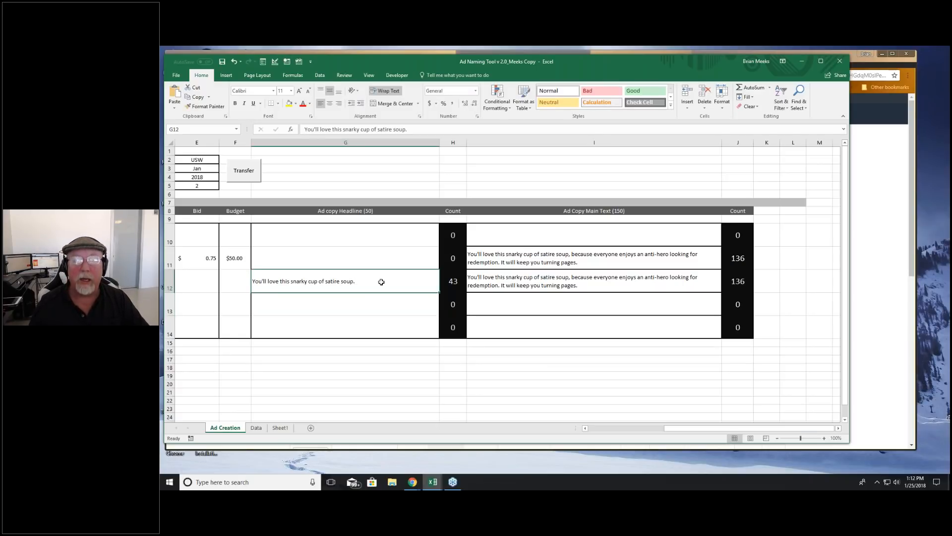
{"action": "left_click", "coordinate": [371, 210]}
{"action": "left_click", "coordinate": [356, 284]}
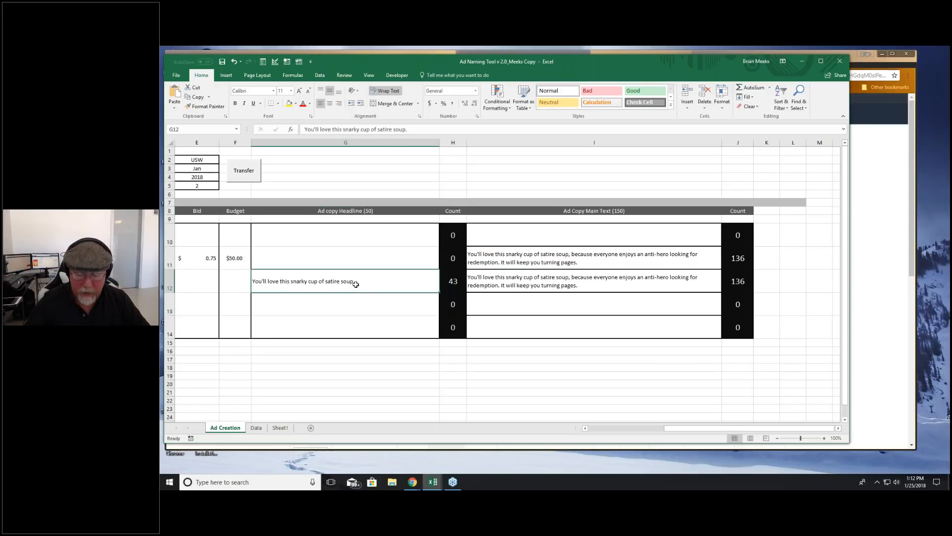
{"action": "key", "text": "Left"}
{"action": "key", "text": "Left"}
{"action": "key", "text": "Left"}
{"action": "key", "text": "Left"}
{"action": "key", "text": "Right"}
{"action": "key", "text": "Right"}
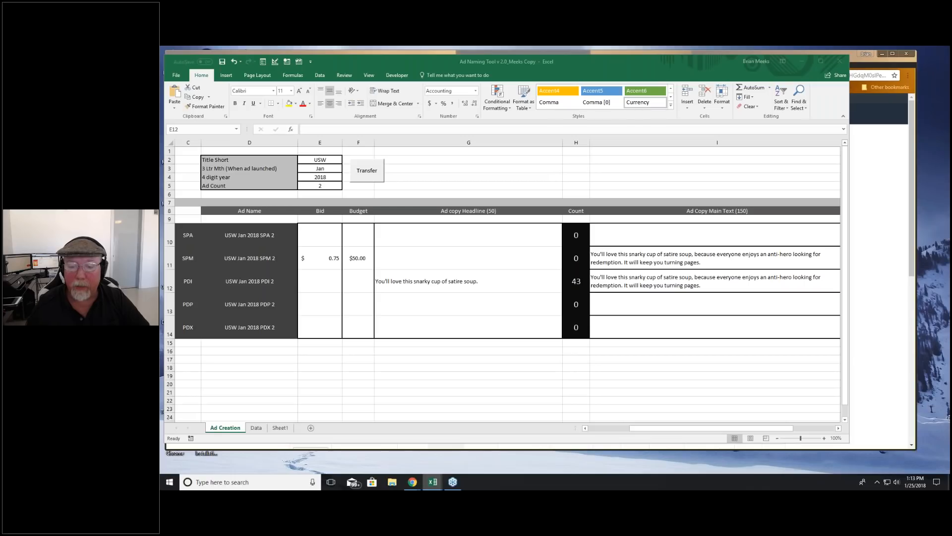
{"action": "left_click", "coordinate": [319, 259]}
{"action": "left_click", "coordinate": [331, 276]}
{"action": "key", "text": "Up"}
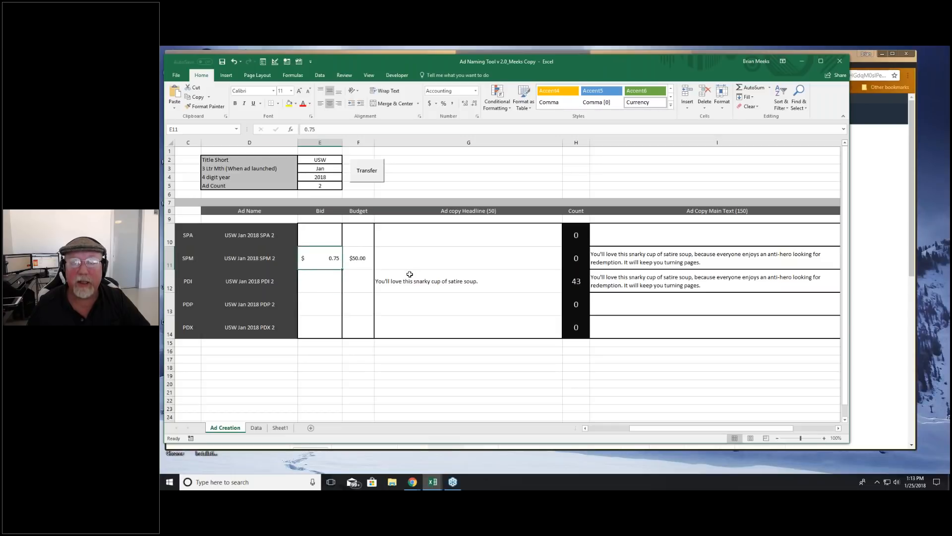
Step: Give the PDI ad a bid of $0.35 and a budget of $1,200
{"action": "left_click", "coordinate": [325, 281]}
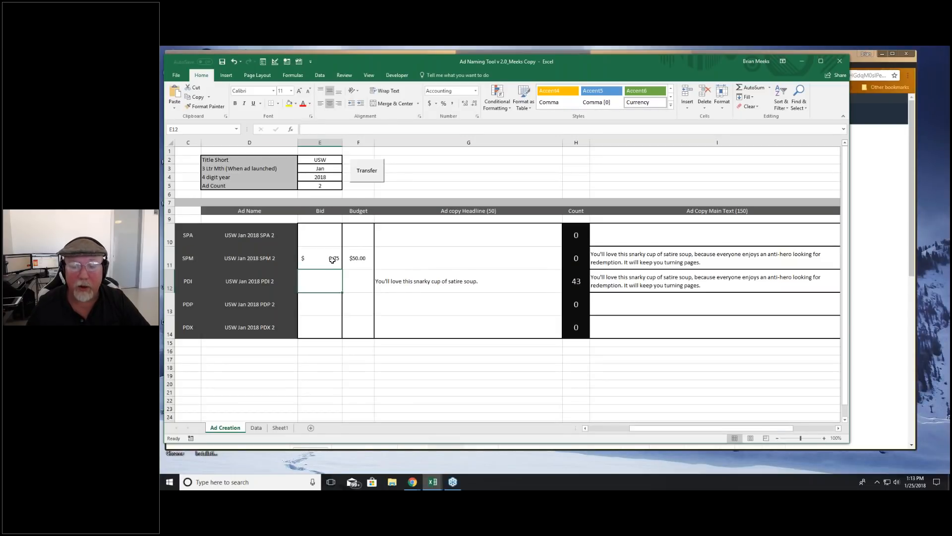
{"action": "left_click", "coordinate": [331, 264]}
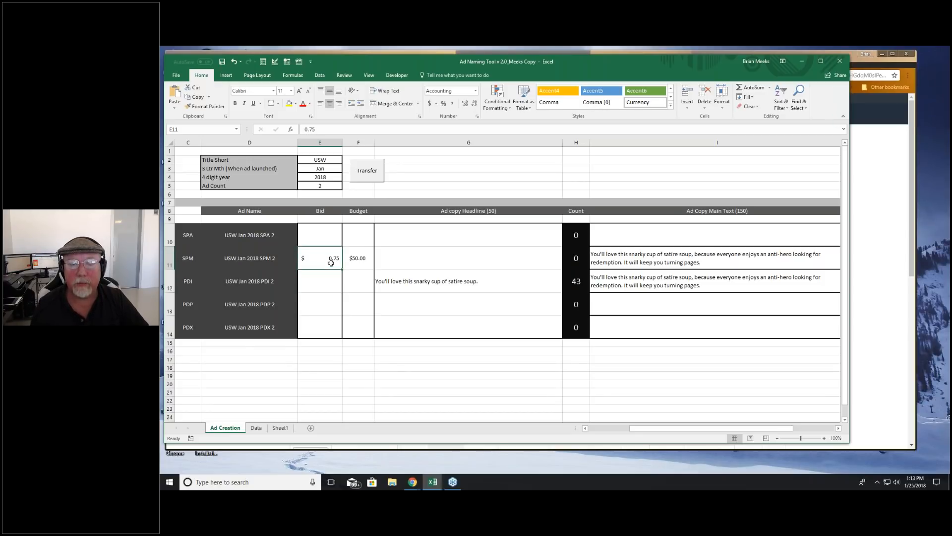
{"action": "left_click", "coordinate": [299, 282]}
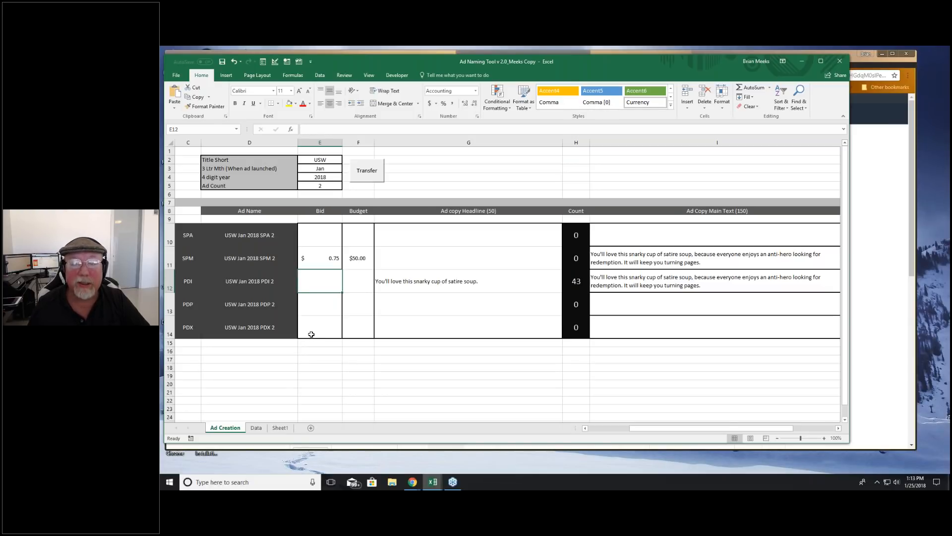
{"action": "left_click", "coordinate": [316, 262]}
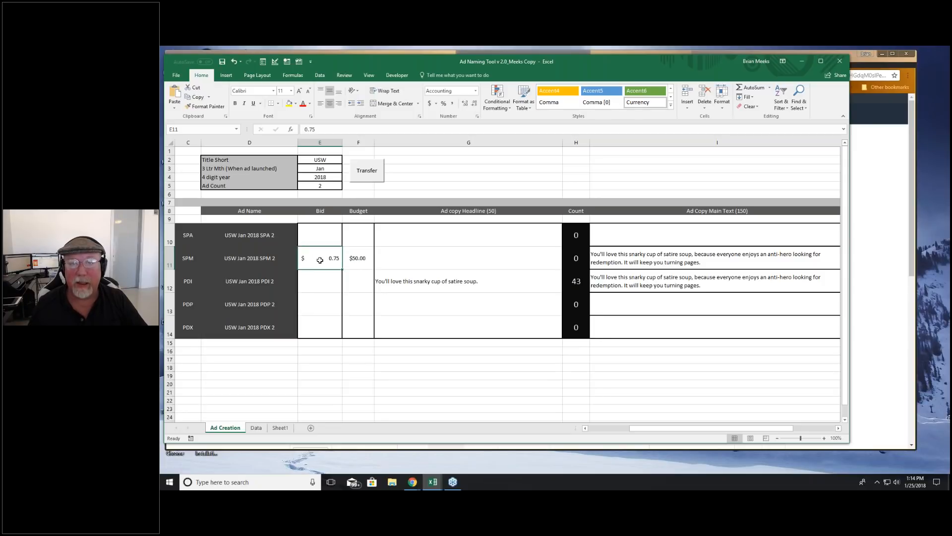
{"action": "left_click", "coordinate": [320, 282]}
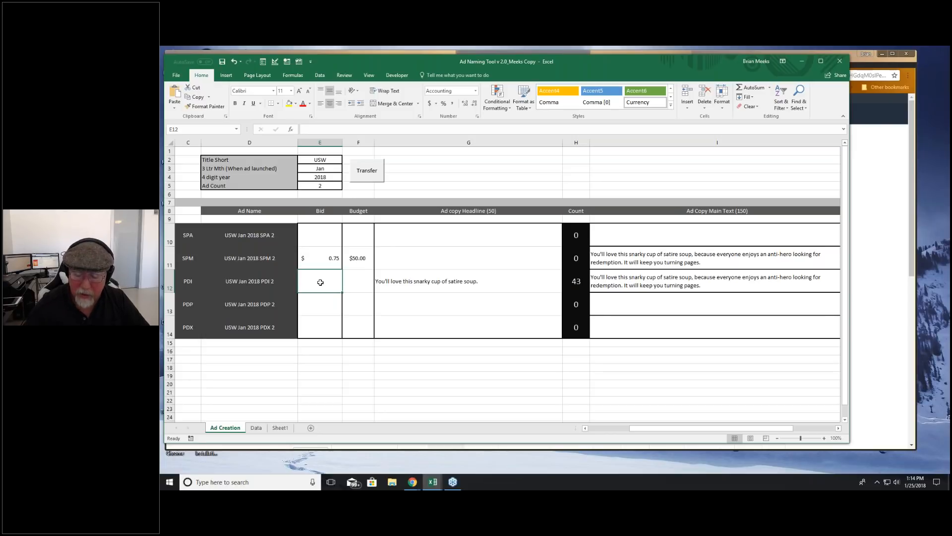
{"action": "type", "text": ".35"}
{"action": "key", "text": "Tab"}
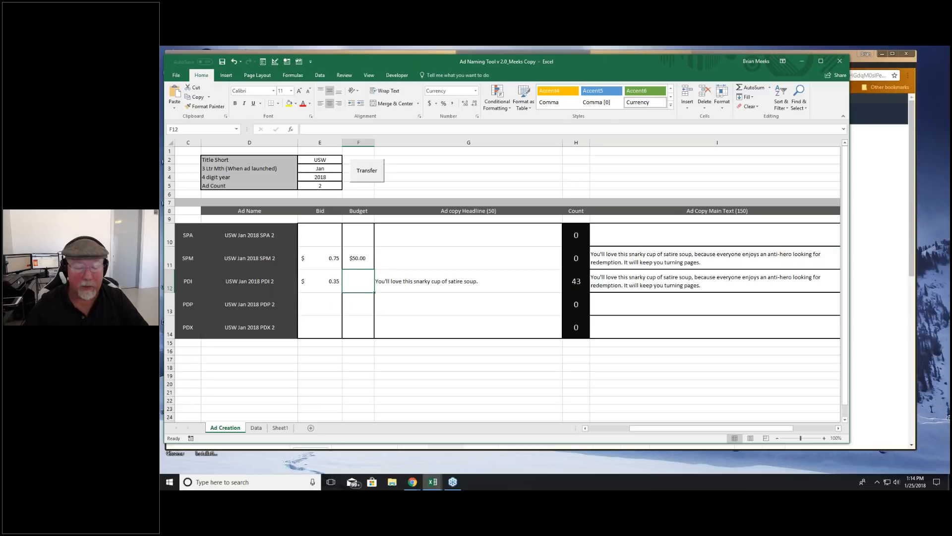
{"action": "type", "text": "$"}
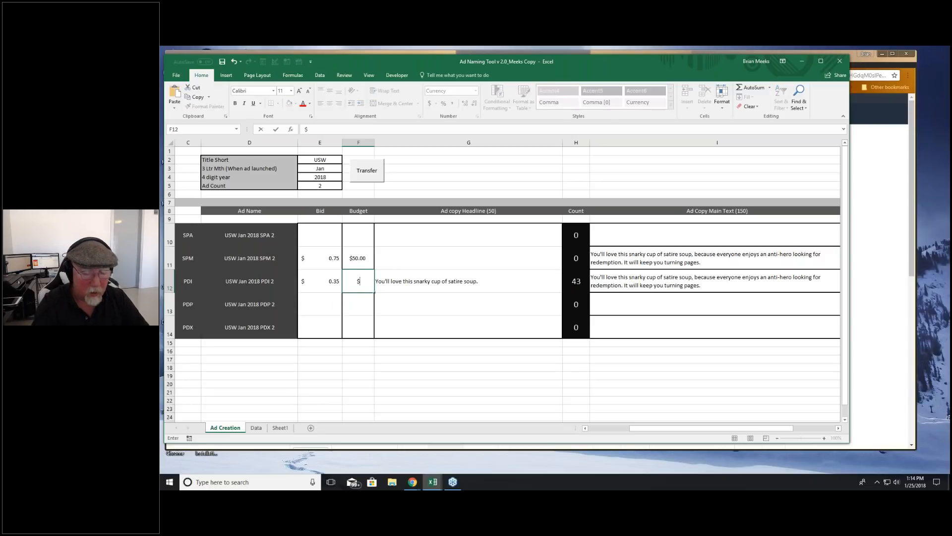
{"action": "type", "text": "1200"}
{"action": "key", "text": "Return"}
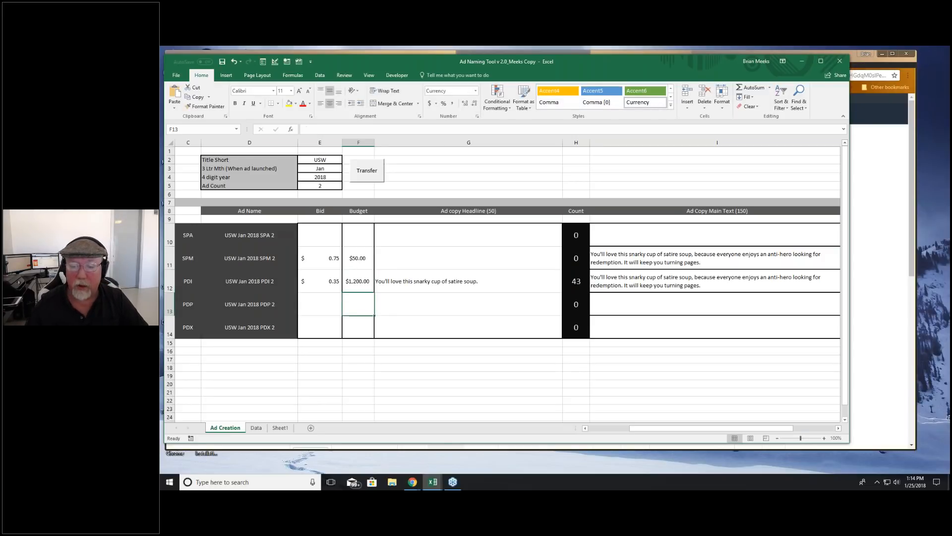
{"action": "left_click", "coordinate": [409, 321]}
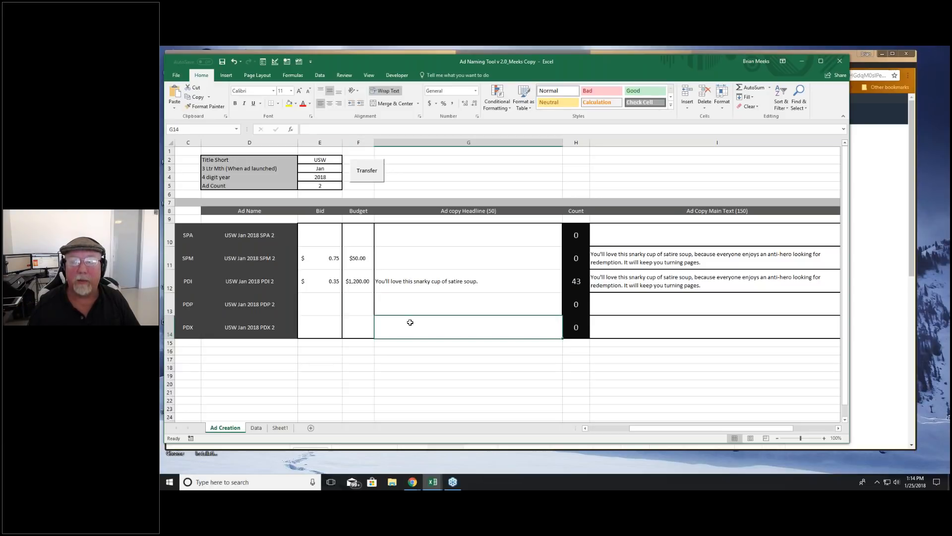
Step: Switch to Amazon Marketing Services in Chrome and start a new Sponsored Products campaign
{"action": "left_click_drag", "start_coordinate": [591, 79], "coordinate": [5, 126]}
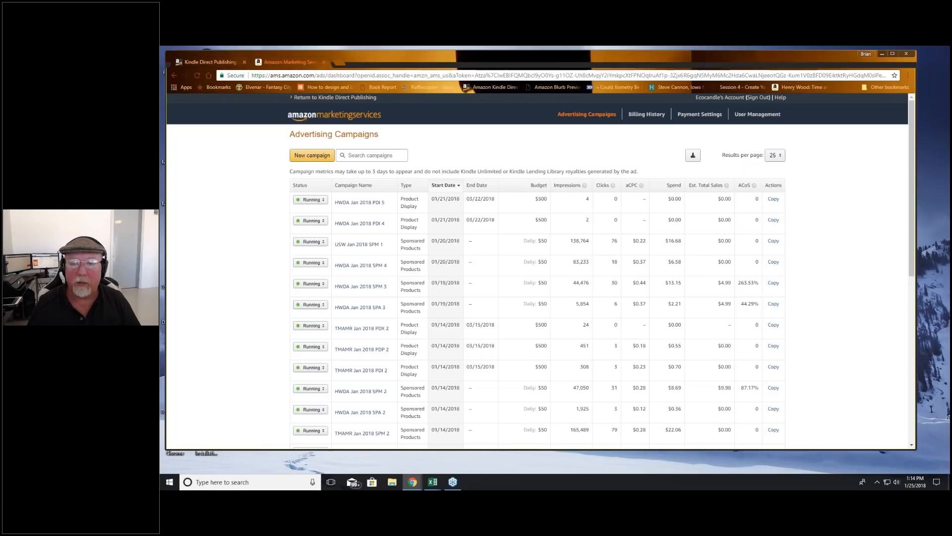
{"action": "left_click", "coordinate": [312, 155]}
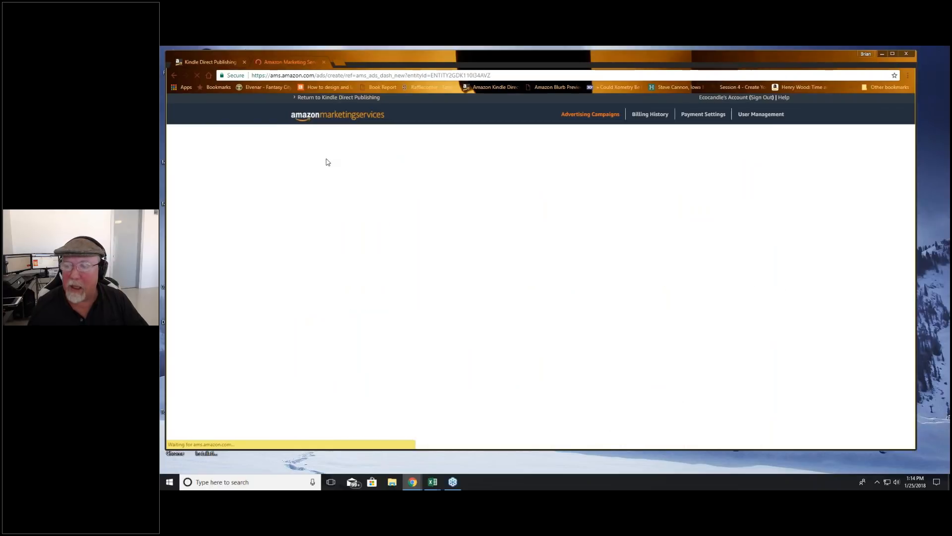
{"action": "left_click", "coordinate": [375, 205]}
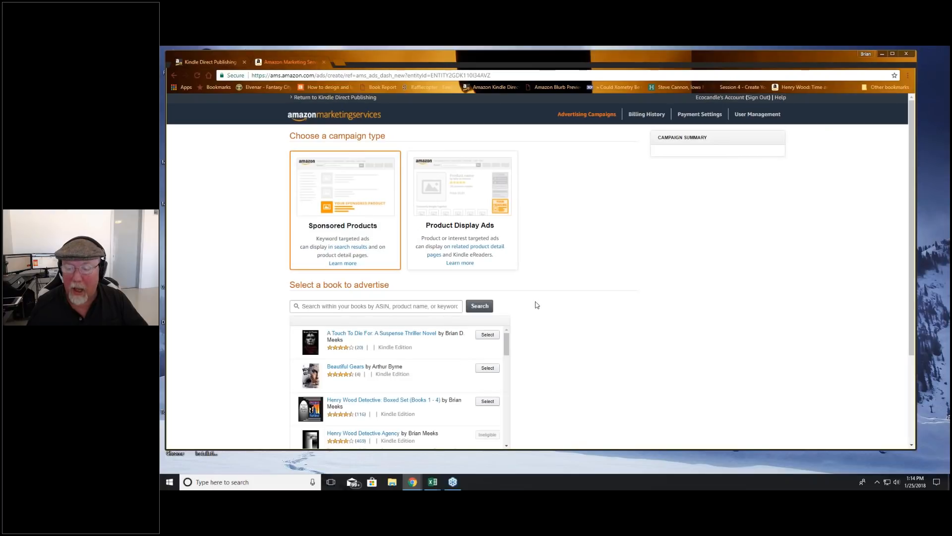
Step: Choose the Kindle edition of "Underwood, Scotch, and Wry" as the book to advertise
{"action": "scroll", "coordinate": [534, 314], "scroll_direction": "down", "scroll_amount": 1}
{"action": "scroll", "coordinate": [499, 377], "scroll_direction": "down", "scroll_amount": 5}
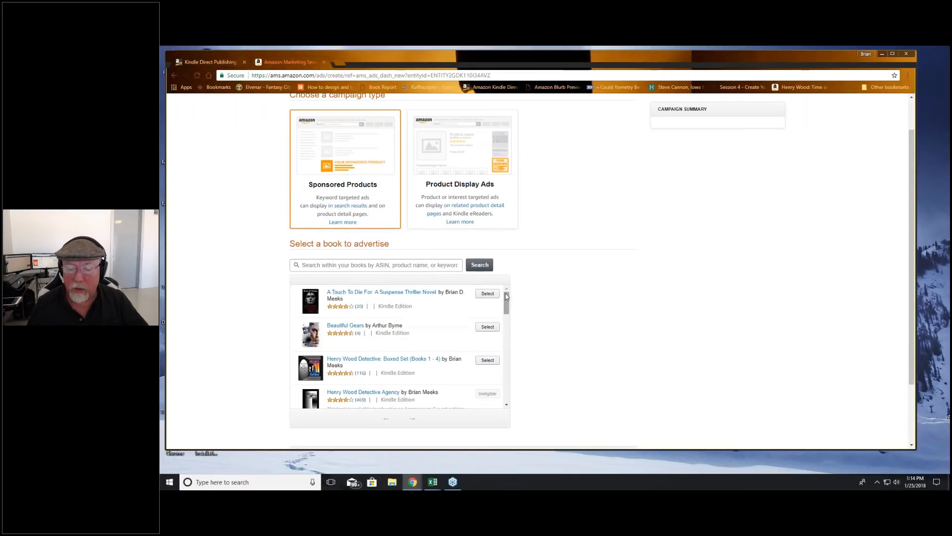
{"action": "scroll", "coordinate": [498, 383], "scroll_direction": "down", "scroll_amount": 1}
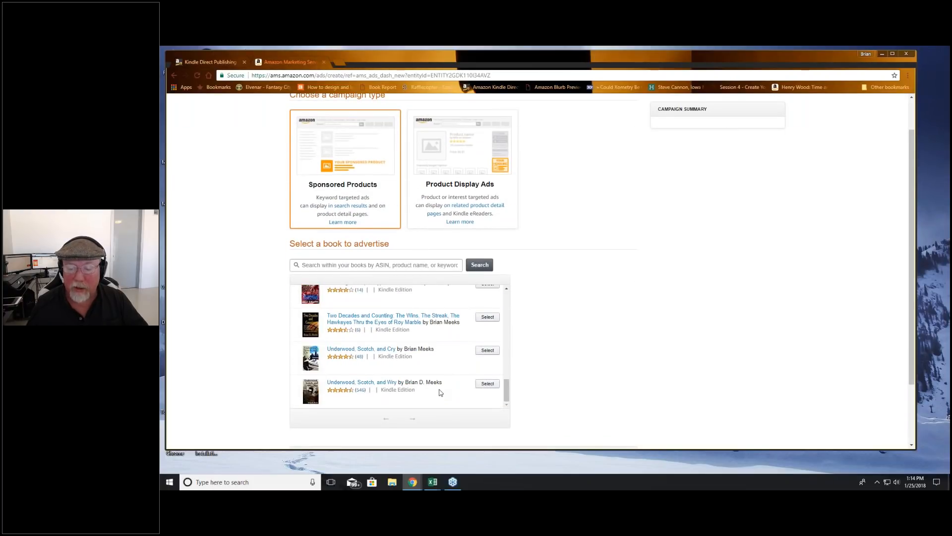
{"action": "left_click", "coordinate": [487, 384]}
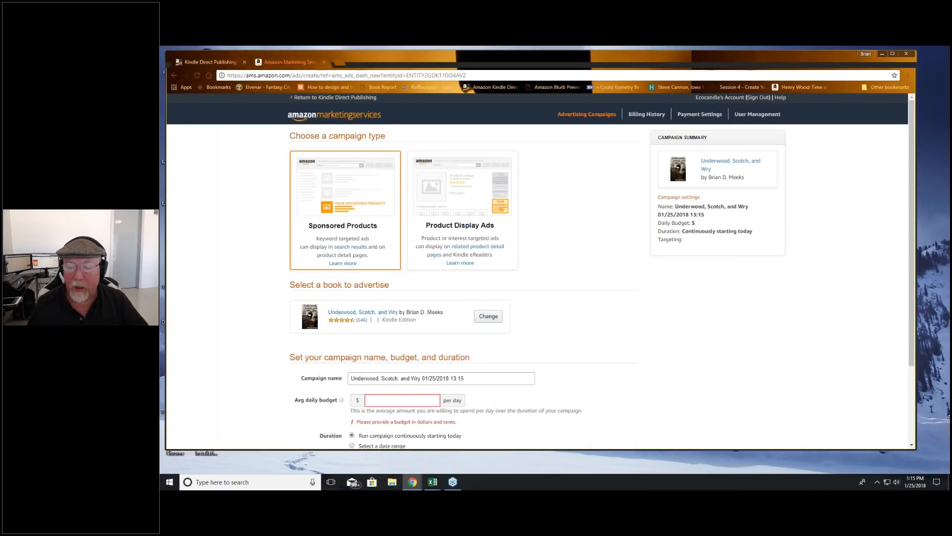
Step: Replace the default campaign name with the Excel tool's SPM ad name, "USW Jan 2018 SPM 2"
{"action": "scroll", "coordinate": [472, 289], "scroll_direction": "down", "scroll_amount": 1}
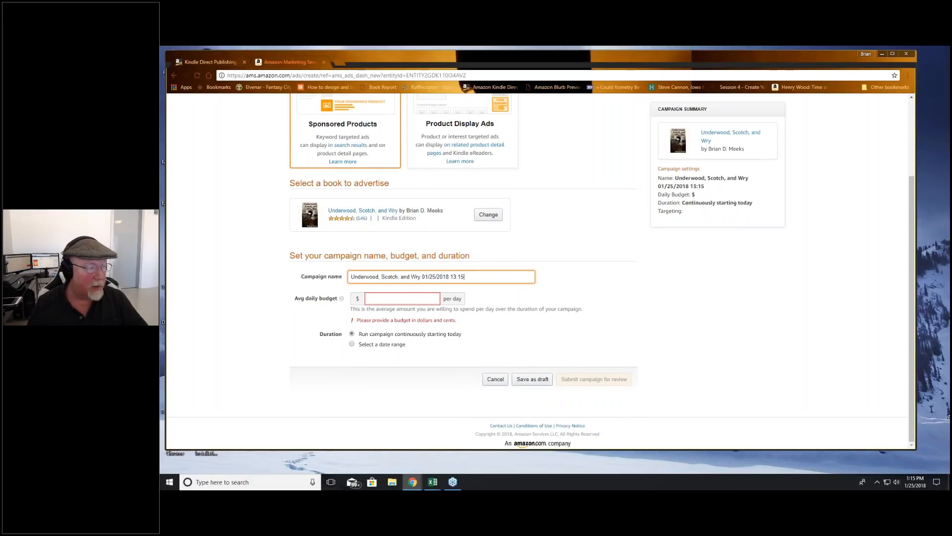
{"action": "key", "text": "alt+Tab"}
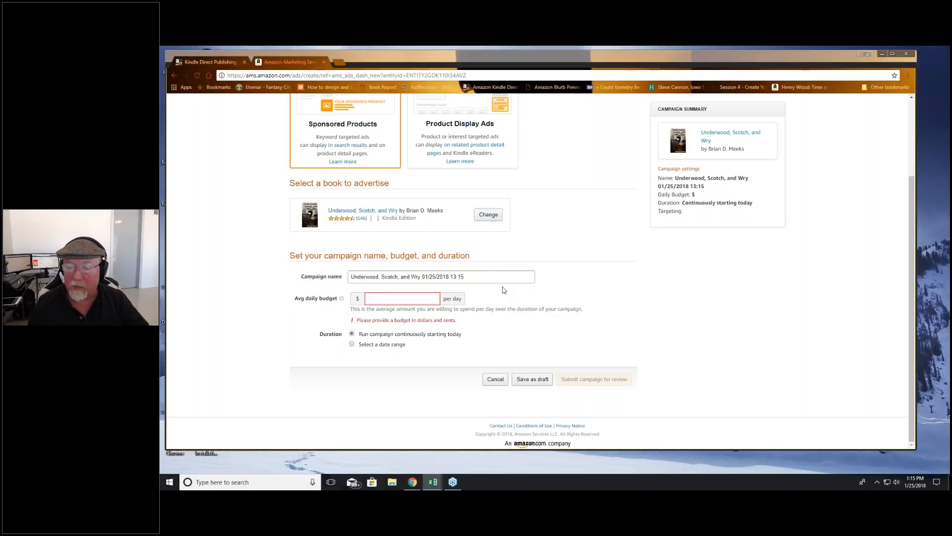
{"action": "left_click_drag", "start_coordinate": [484, 277], "coordinate": [336, 285]}
{"action": "type", "text": "USW Jan 2018 SPM 2"}
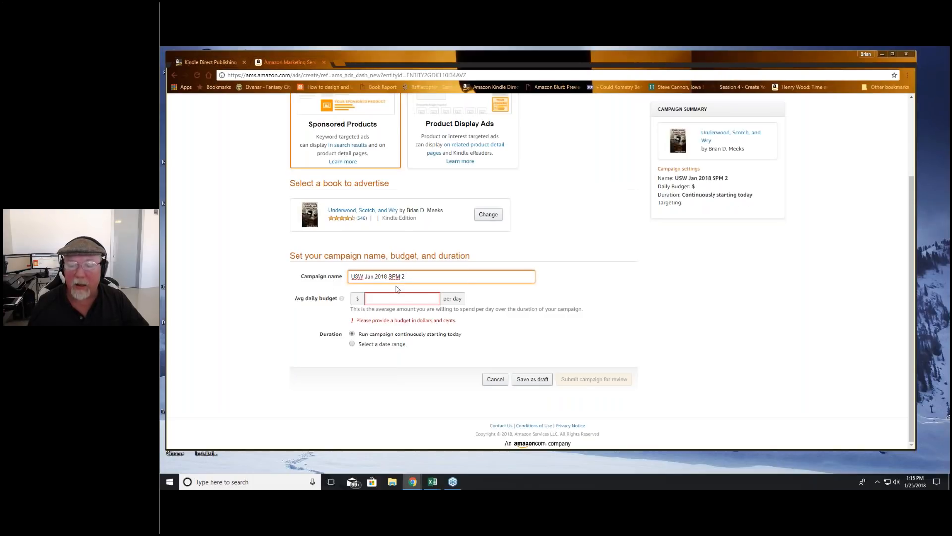
Step: Set the campaign's average daily budget to $50.00
{"action": "left_click", "coordinate": [349, 285]}
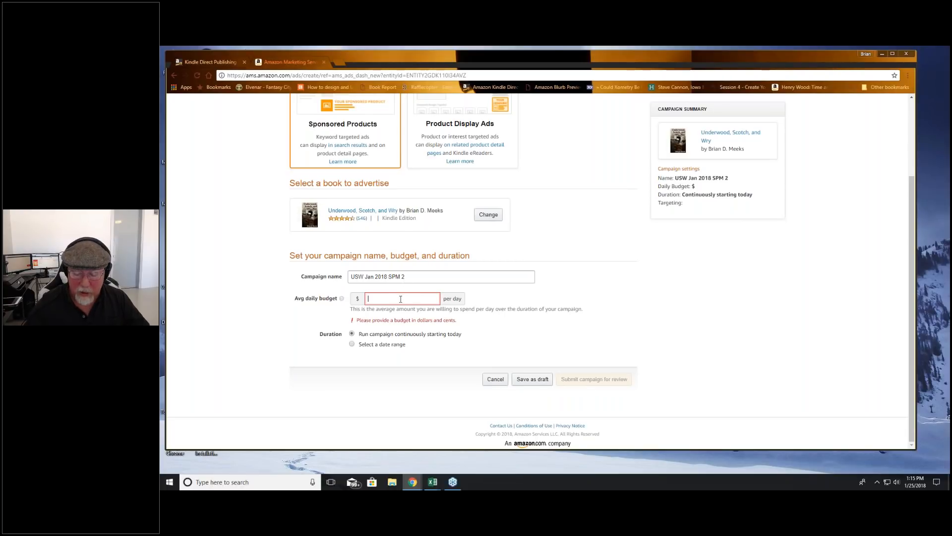
{"action": "type", "text": "50.00"}
{"action": "left_click", "coordinate": [472, 346]}
Step: Set the campaign's targeting type to Manual Targeting
{"action": "scroll", "coordinate": [433, 345], "scroll_direction": "down", "scroll_amount": 1}
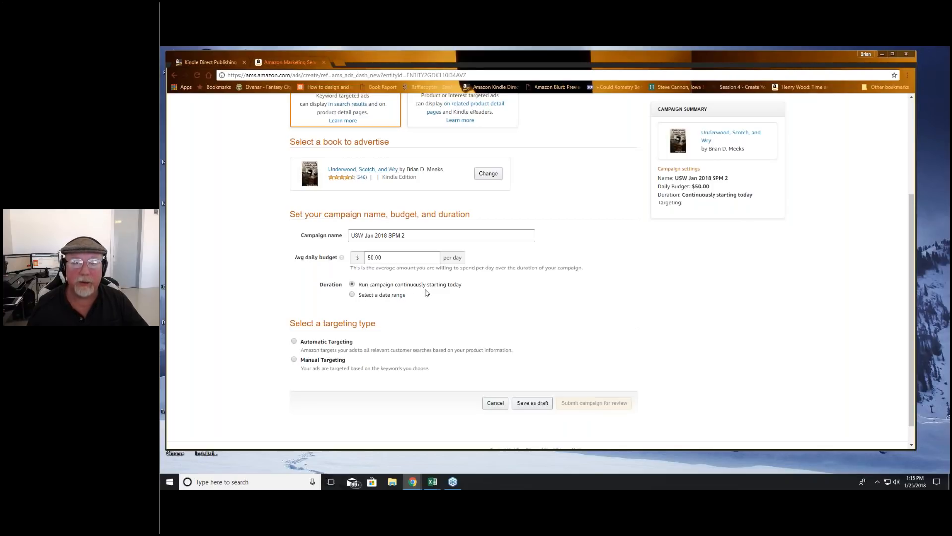
{"action": "scroll", "coordinate": [421, 310], "scroll_direction": "down", "scroll_amount": 1}
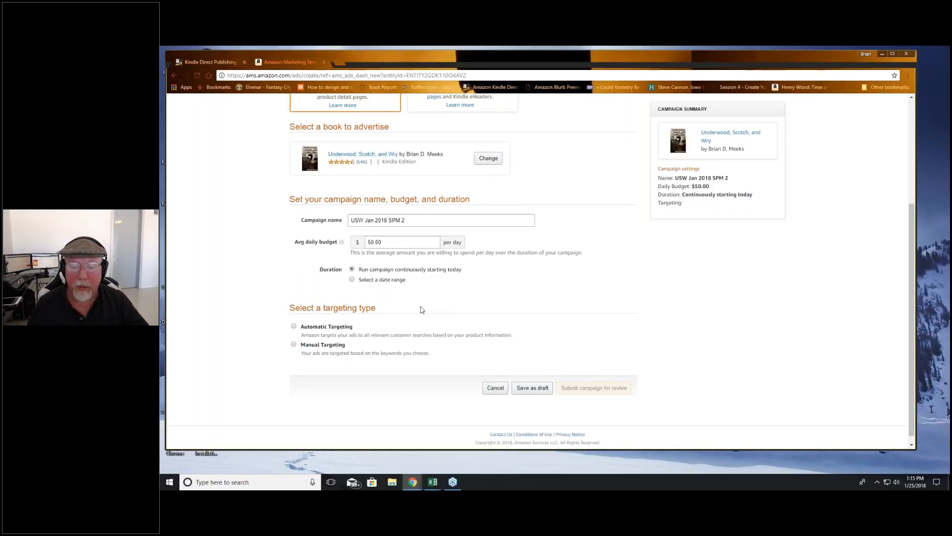
{"action": "left_click", "coordinate": [293, 336]}
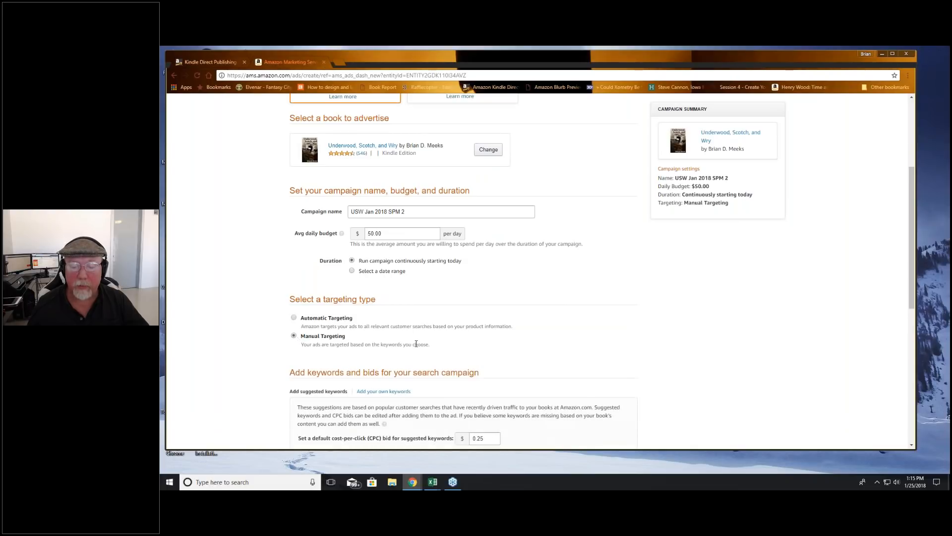
Step: Try Automatic Targeting and examine its cost-per-click bid, custom text and ad preview sections
{"action": "scroll", "coordinate": [416, 343], "scroll_direction": "down", "scroll_amount": 1}
{"action": "scroll", "coordinate": [463, 271], "scroll_direction": "down", "scroll_amount": 1}
{"action": "left_click", "coordinate": [296, 194]}
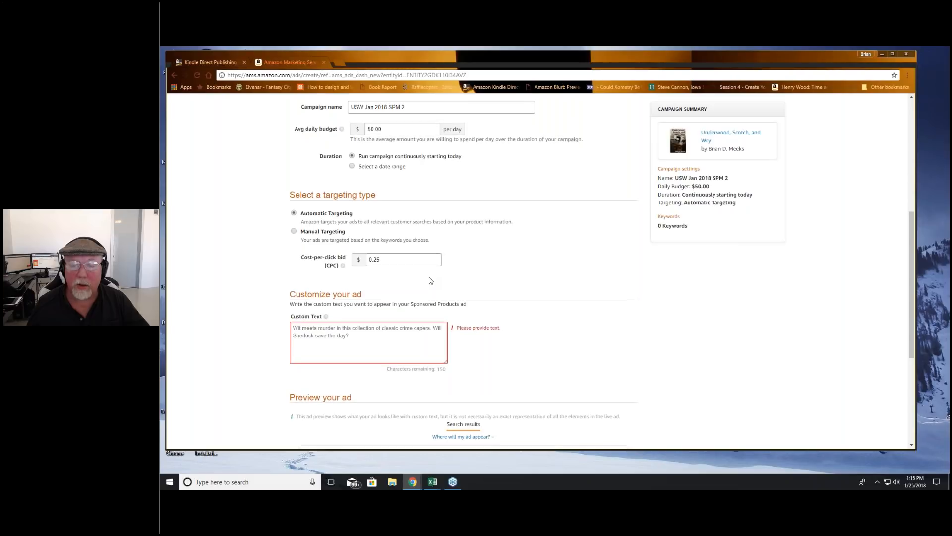
{"action": "scroll", "coordinate": [430, 281], "scroll_direction": "down", "scroll_amount": 2}
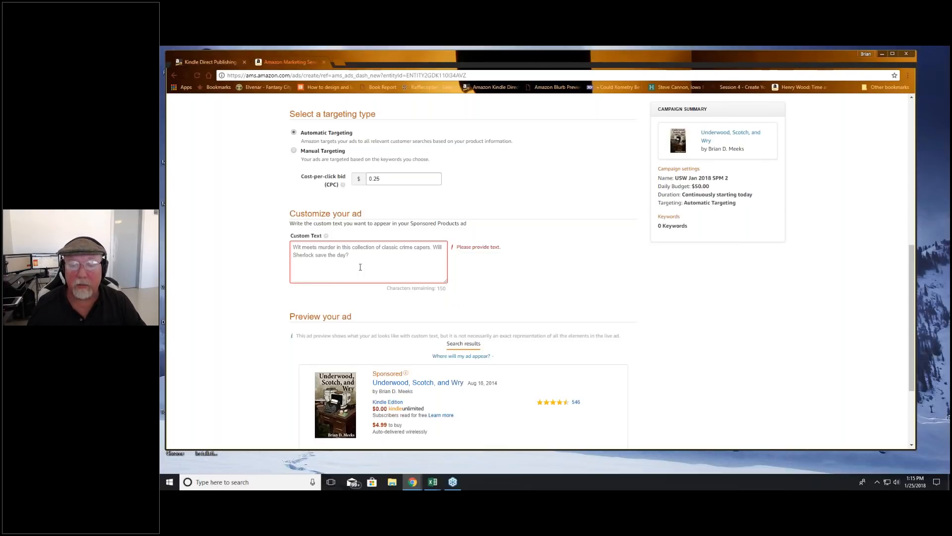
{"action": "scroll", "coordinate": [360, 267], "scroll_direction": "up", "scroll_amount": 1}
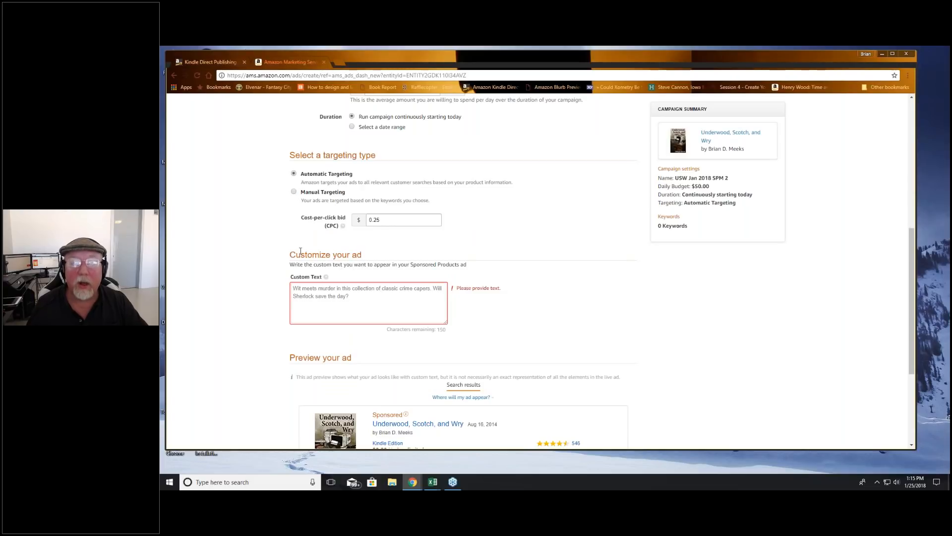
Step: Return to Manual Targeting, look over the suggested keywords, and choose to enter your own keywords instead
{"action": "left_click", "coordinate": [294, 191]}
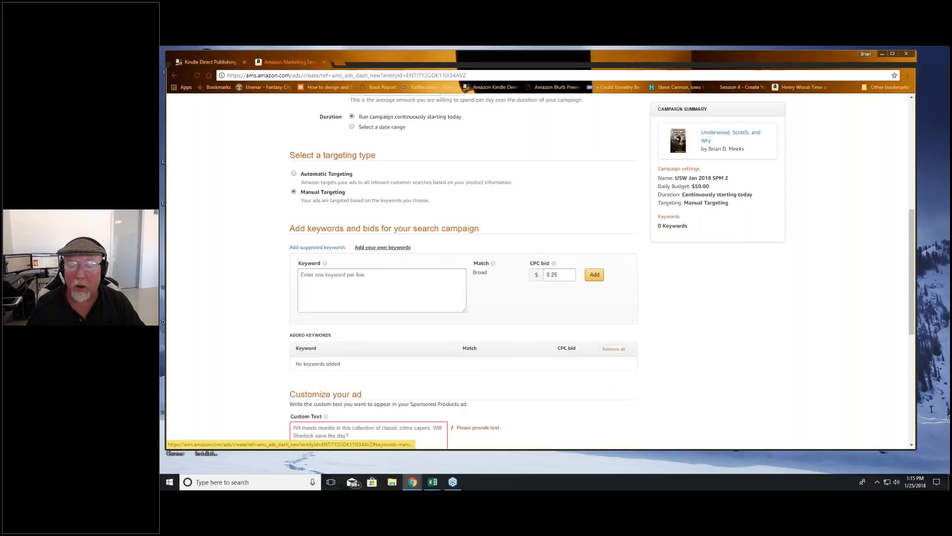
{"action": "left_click", "coordinate": [309, 247]}
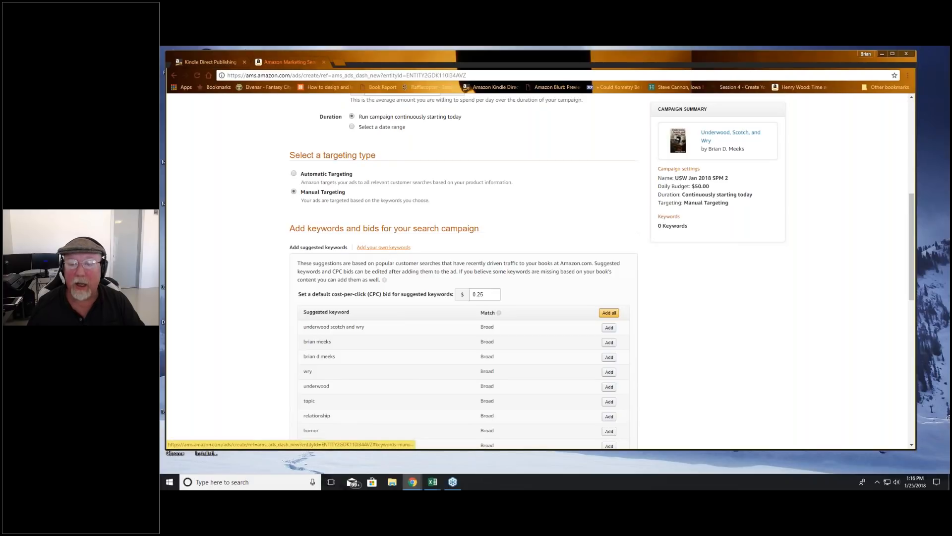
{"action": "left_click", "coordinate": [383, 247]}
{"action": "left_click", "coordinate": [371, 276]}
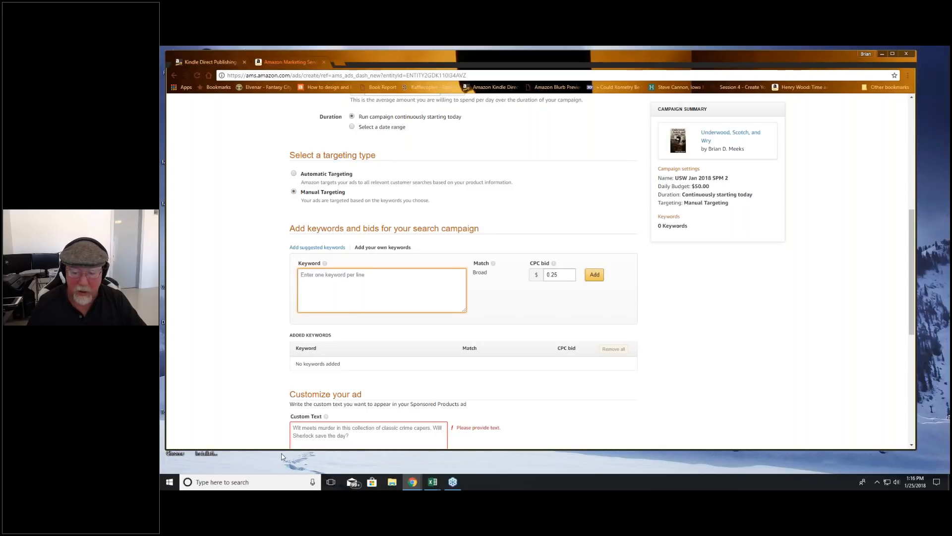
Step: Switch to the 2018_Mystery workbook in Excel and go to the start of its keyword list
{"action": "left_click", "coordinate": [329, 485]}
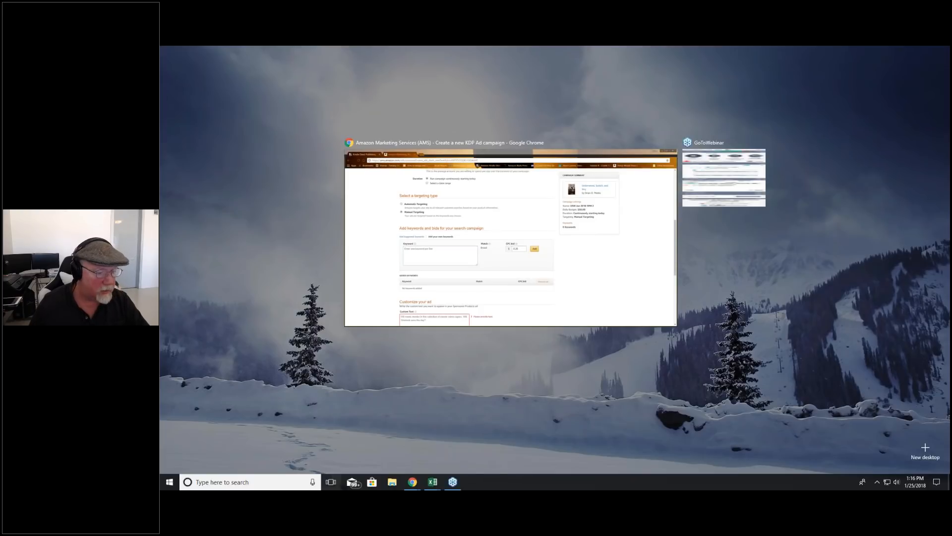
{"action": "key", "text": "Escape"}
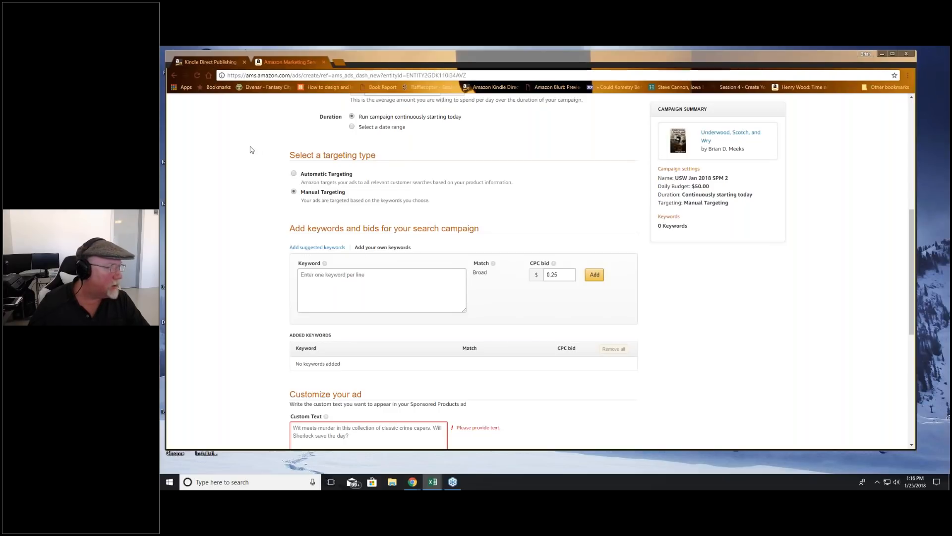
{"action": "left_click_drag", "start_coordinate": [160, 79], "coordinate": [470, 65]}
{"action": "left_click", "coordinate": [209, 204]}
{"action": "key", "text": "ctrl+c"}
{"action": "scroll", "coordinate": [211, 231], "scroll_direction": "up", "scroll_amount": 18}
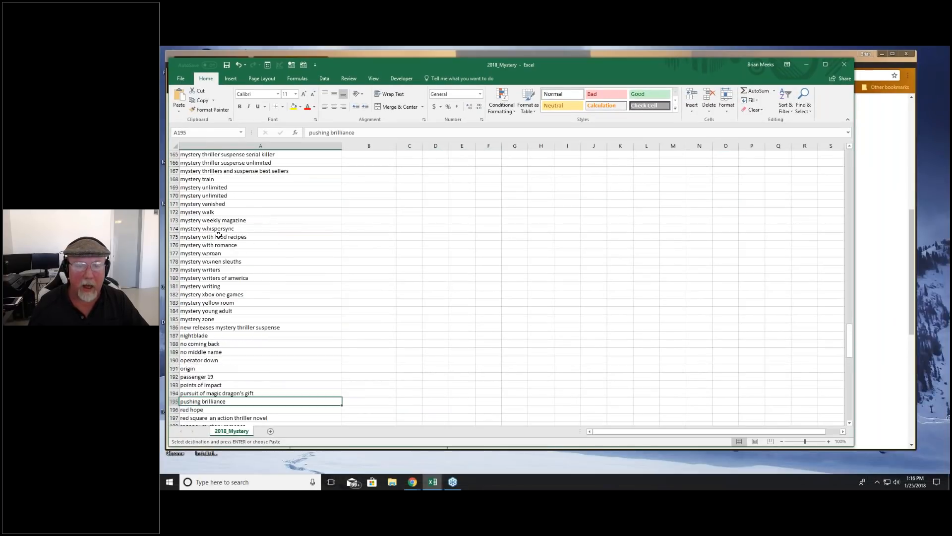
{"action": "left_click", "coordinate": [250, 171]}
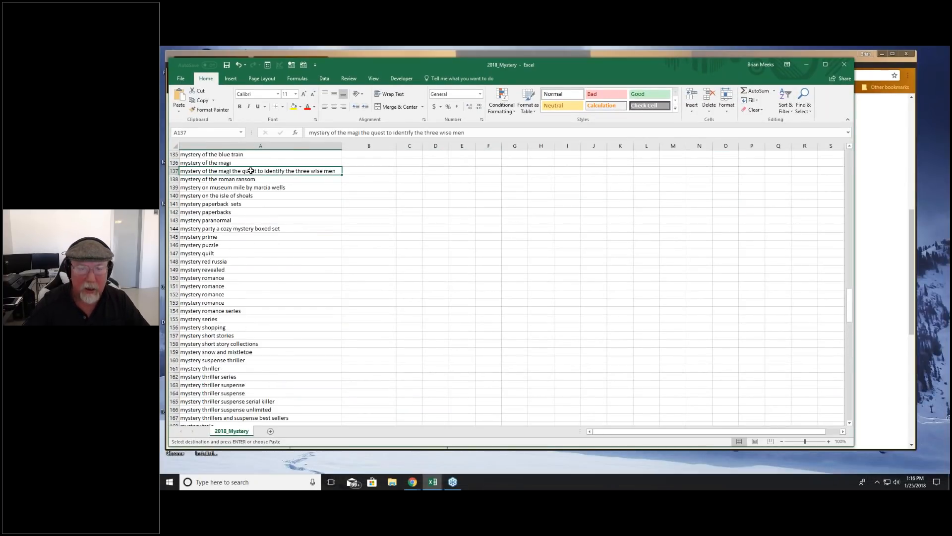
{"action": "key", "text": "ctrl+Home"}
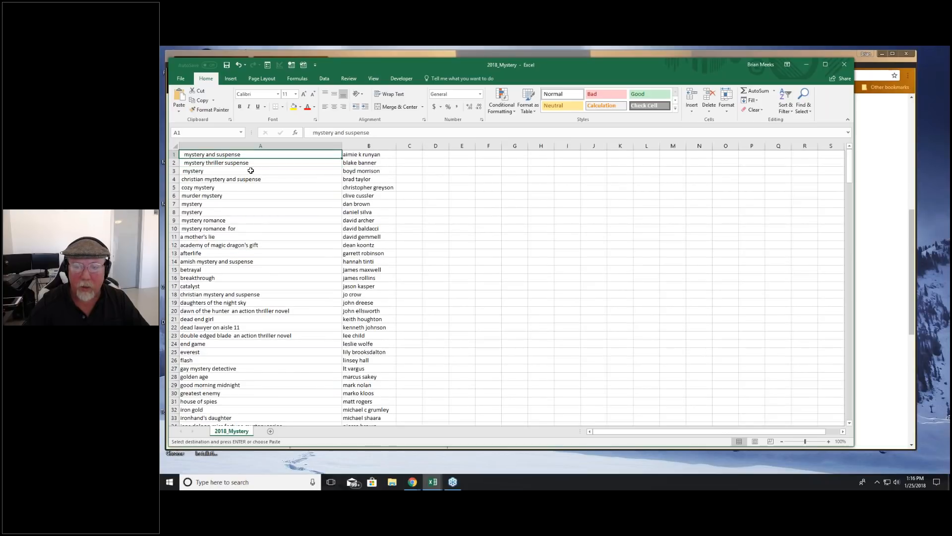
Step: Examine the first mystery keywords in column A of the keyword list
{"action": "key", "text": "Down"}
{"action": "key", "text": "Down"}
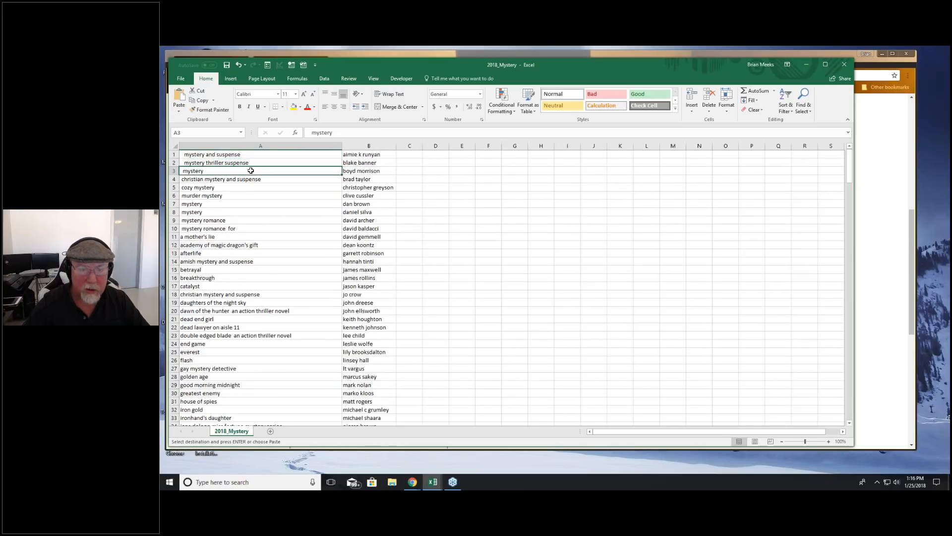
{"action": "key", "text": "Down"}
{"action": "key", "text": "Down"}
{"action": "key", "text": "Up"}
{"action": "key", "text": "Up"}
{"action": "key", "text": "Up"}
{"action": "key", "text": "Up"}
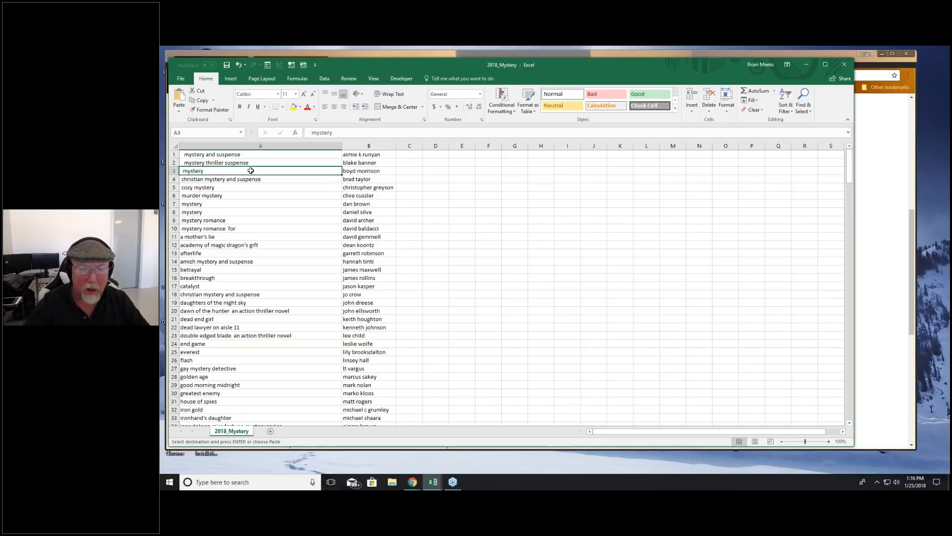
Step: Copy all the mystery keywords in column A and paste them into the keyword box of the campaign form in Chrome
{"action": "key", "text": "ctrl+shift+Down"}
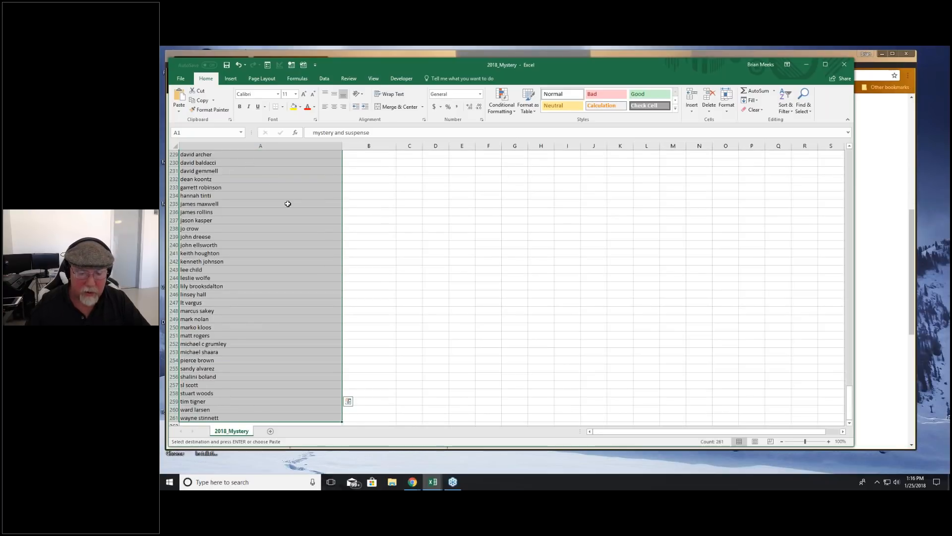
{"action": "key", "text": "ctrl+c"}
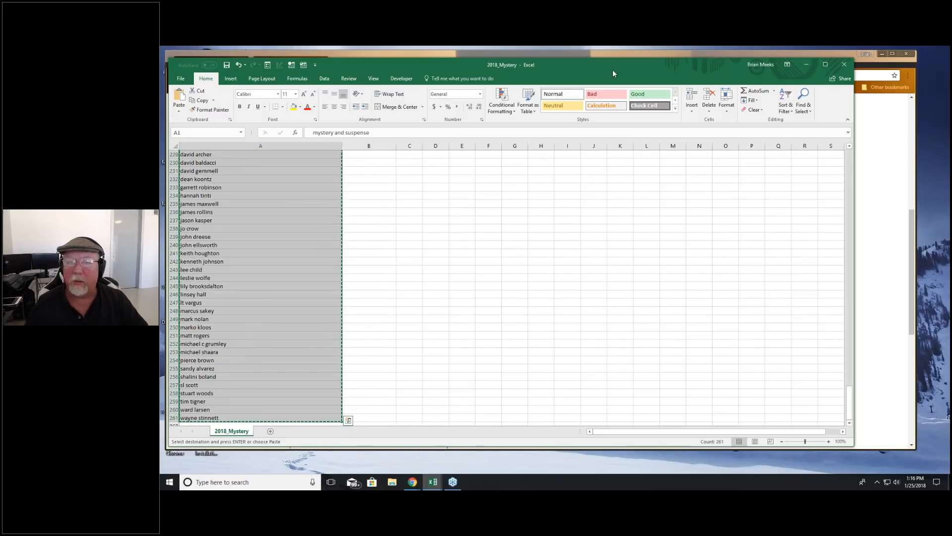
{"action": "left_click_drag", "start_coordinate": [618, 63], "coordinate": [161, 124]}
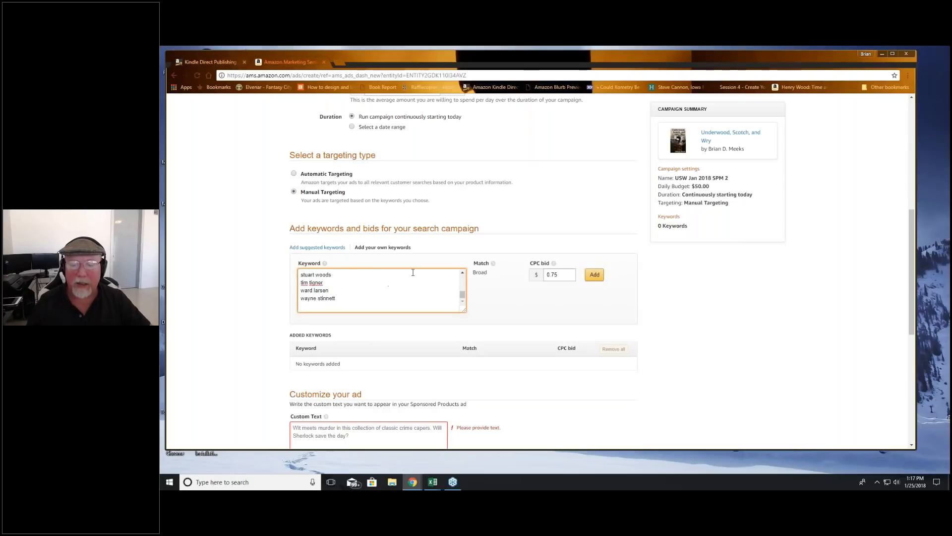
{"action": "scroll", "coordinate": [367, 300], "scroll_direction": "up", "scroll_amount": 6}
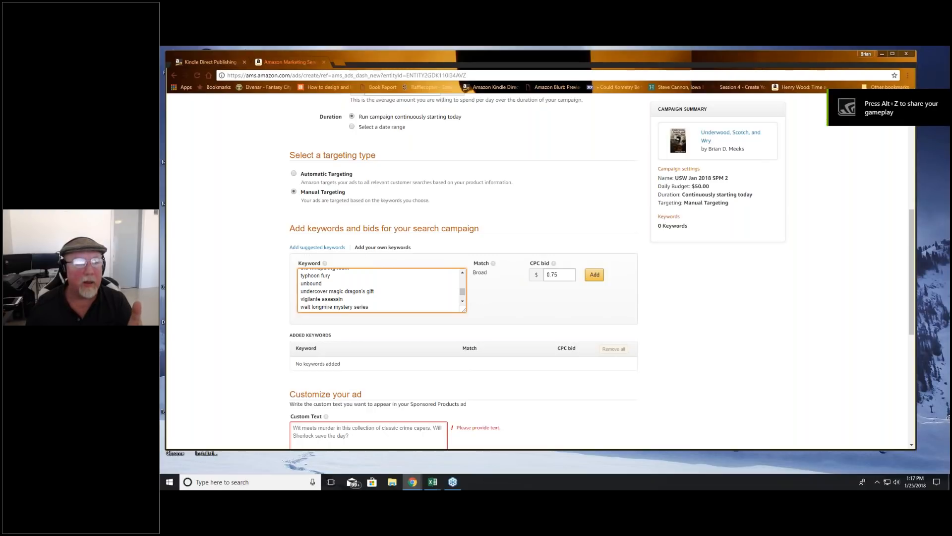
Step: Return to the 2018_Mystery workbook in Excel and examine the first rows of columns A and B
{"action": "left_click_drag", "start_coordinate": [160, 87], "coordinate": [729, 71]}
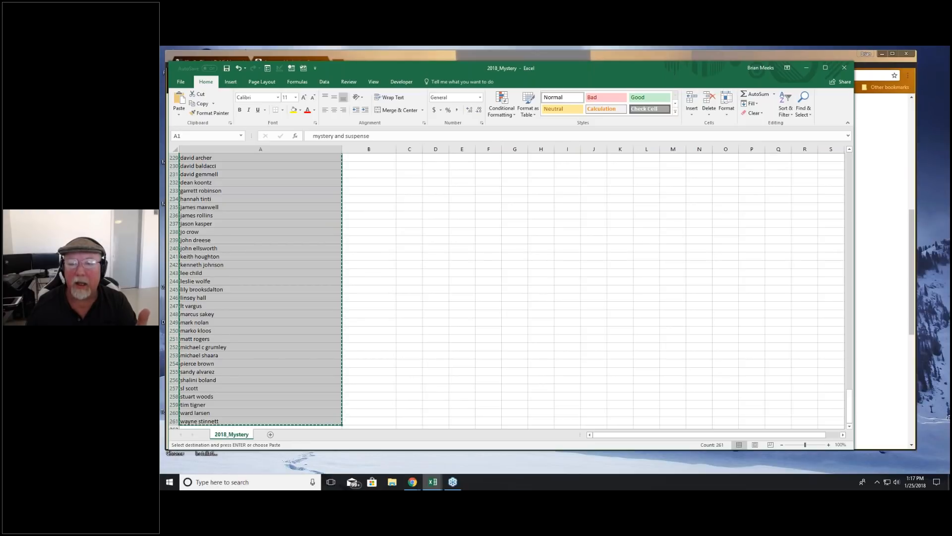
{"action": "scroll", "coordinate": [377, 208], "scroll_direction": "up", "scroll_amount": 4}
{"action": "left_click", "coordinate": [377, 198]}
{"action": "key", "text": "ctrl+Up"}
{"action": "key", "text": "Up"}
{"action": "key", "text": "Up"}
{"action": "key", "text": "Up"}
{"action": "key", "text": "Up"}
{"action": "key", "text": "Up"}
{"action": "key", "text": "Up"}
{"action": "key", "text": "Up"}
{"action": "key", "text": "Up"}
{"action": "key", "text": "Up"}
{"action": "key", "text": "Up"}
{"action": "key", "text": "Up"}
{"action": "key", "text": "Up"}
{"action": "key", "text": "Up"}
{"action": "key", "text": "Up"}
{"action": "key", "text": "Up"}
{"action": "key", "text": "Up"}
{"action": "key", "text": "Up"}
{"action": "key", "text": "Up"}
{"action": "key", "text": "Up"}
{"action": "key", "text": "Up"}
{"action": "key", "text": "Up"}
{"action": "key", "text": "Up"}
{"action": "key", "text": "Up"}
{"action": "key", "text": "Up"}
{"action": "key", "text": "Up"}
{"action": "key", "text": "Up"}
{"action": "key", "text": "Up"}
{"action": "key", "text": "Up"}
{"action": "key", "text": "Up"}
{"action": "key", "text": "Up"}
{"action": "key", "text": "Up"}
{"action": "key", "text": "Up"}
{"action": "key", "text": "Up"}
{"action": "key", "text": "Up"}
{"action": "key", "text": "Up"}
{"action": "key", "text": "Up"}
{"action": "key", "text": "Up"}
{"action": "key", "text": "Up"}
{"action": "key", "text": "Up"}
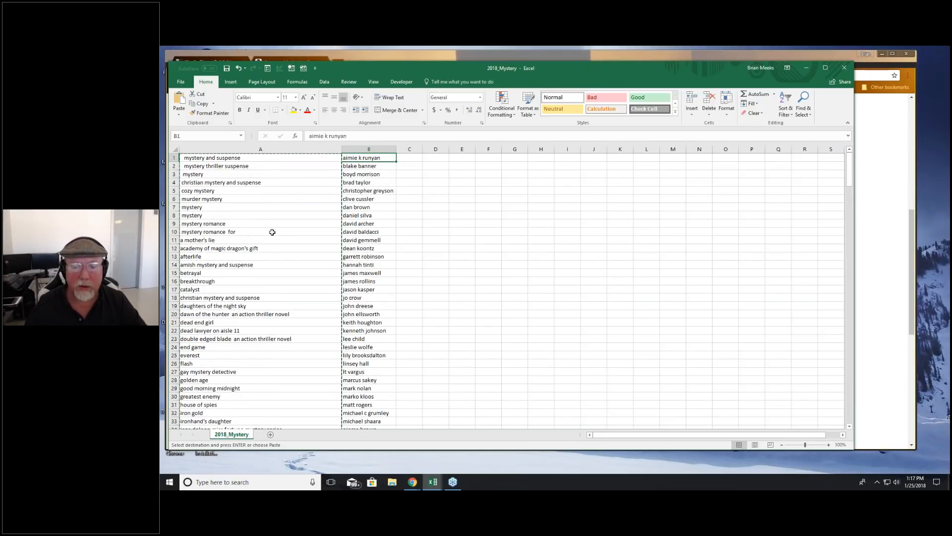
{"action": "left_click", "coordinate": [270, 214]}
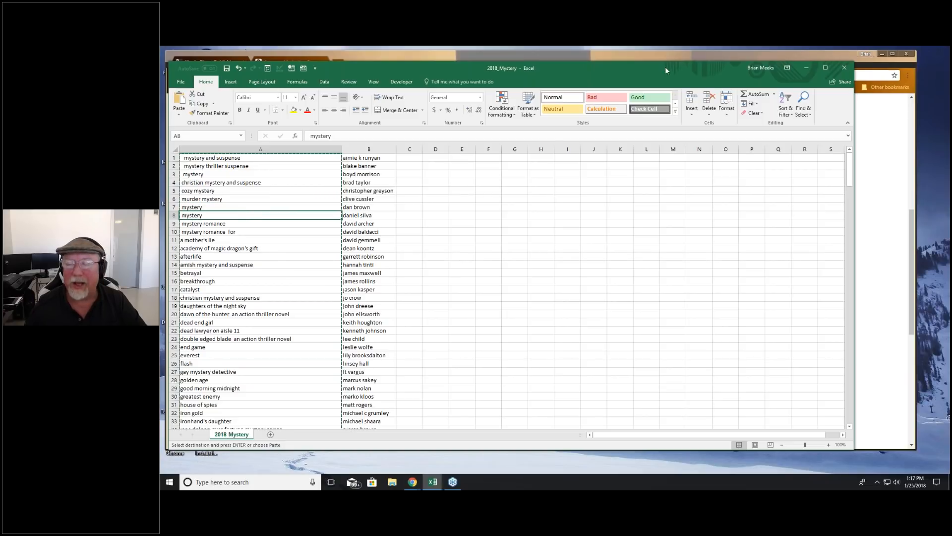
Step: Switch back to the campaign form in Chrome and look over the pasted keywords and their CPC bid
{"action": "left_click_drag", "start_coordinate": [605, 68], "coordinate": [160, 74]}
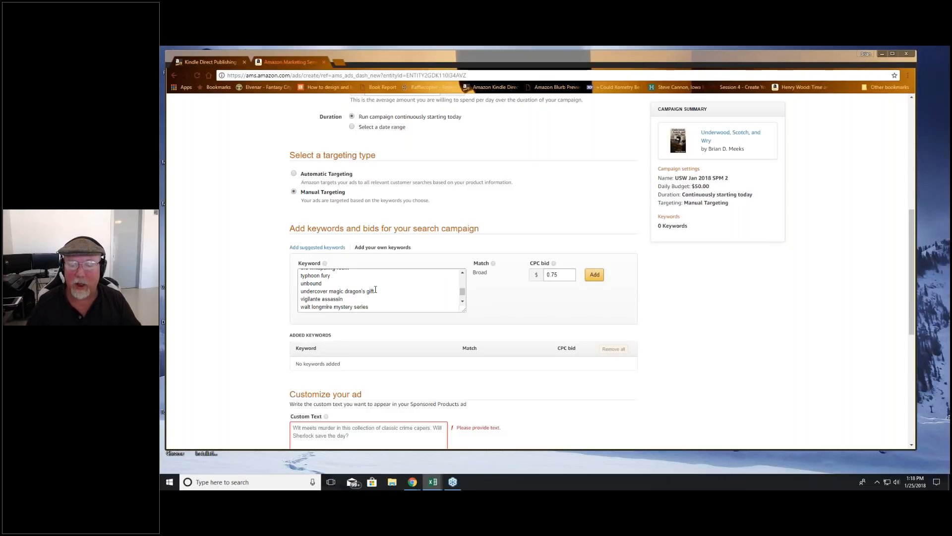
{"action": "left_click", "coordinate": [391, 303]}
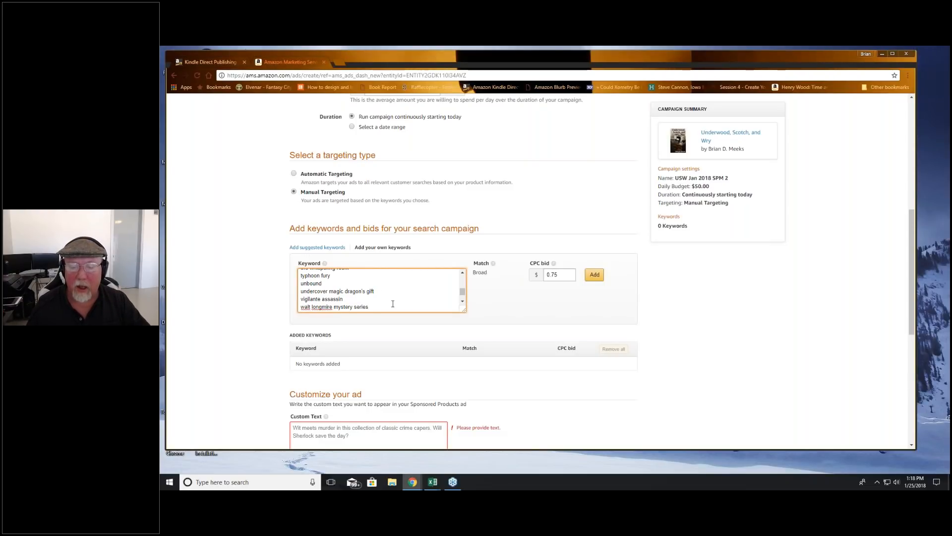
{"action": "scroll", "coordinate": [393, 302], "scroll_direction": "up", "scroll_amount": 2}
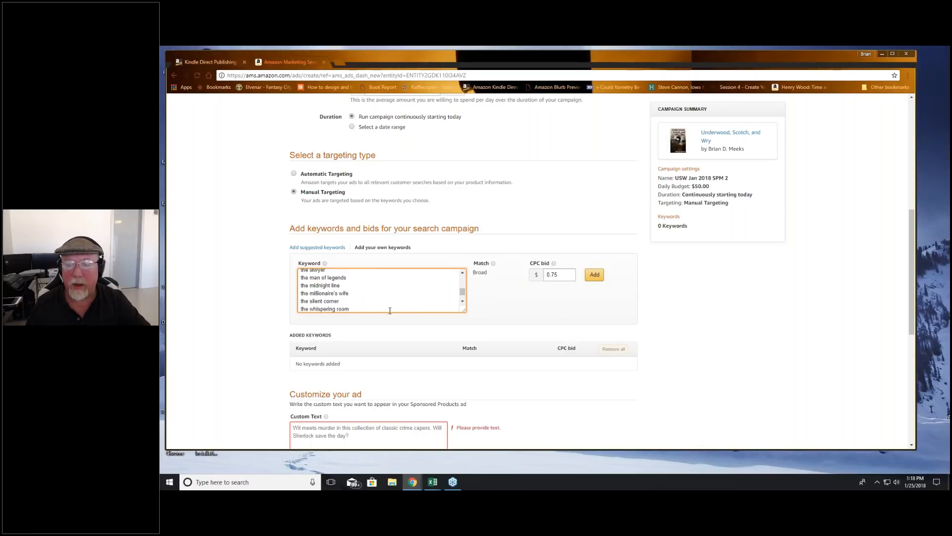
{"action": "scroll", "coordinate": [395, 301], "scroll_direction": "up", "scroll_amount": 5}
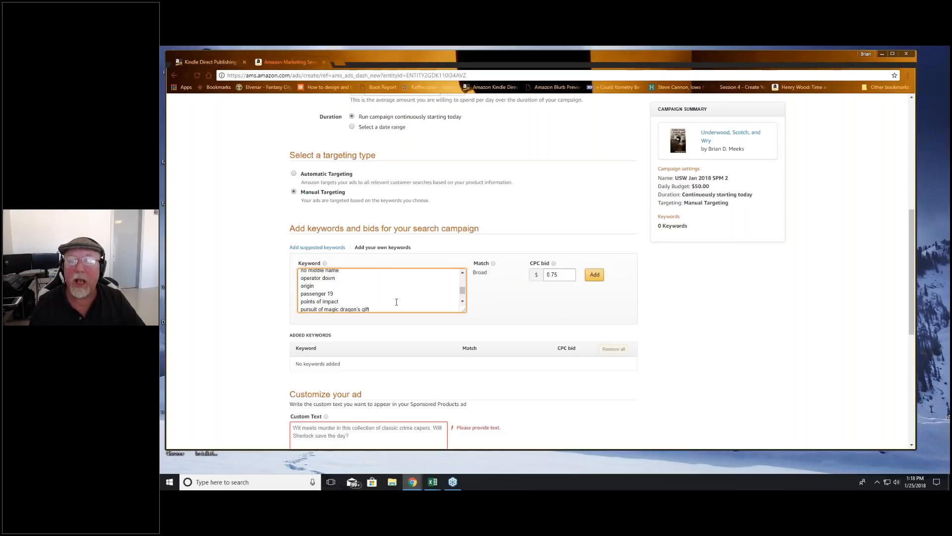
{"action": "left_click", "coordinate": [482, 316]}
{"action": "double_click", "coordinate": [552, 274]}
{"action": "left_click", "coordinate": [532, 301]}
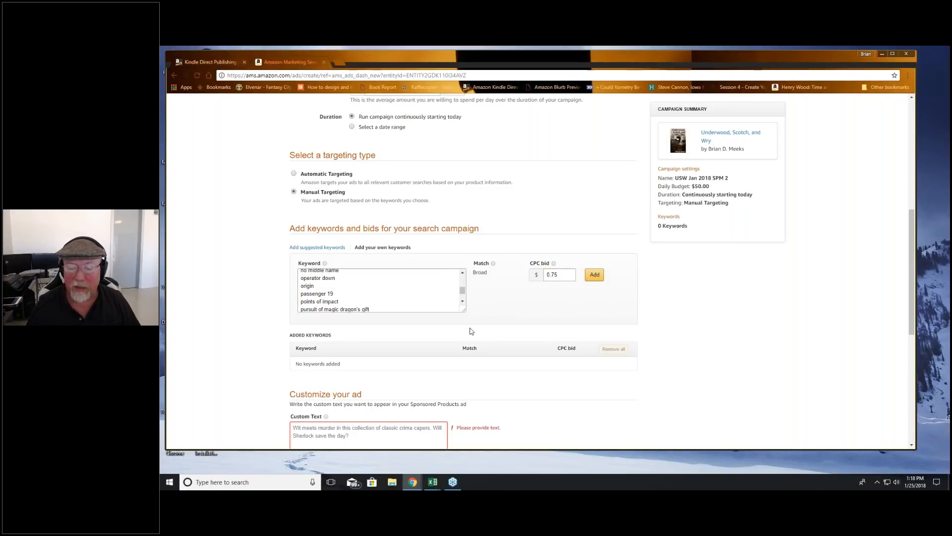
Step: Copy the ad copy beginning "You'll love this snarky cup of satire soup" from Excel into the campaign's custom text
{"action": "scroll", "coordinate": [470, 331], "scroll_direction": "down", "scroll_amount": 4}
{"action": "left_click", "coordinate": [403, 229]}
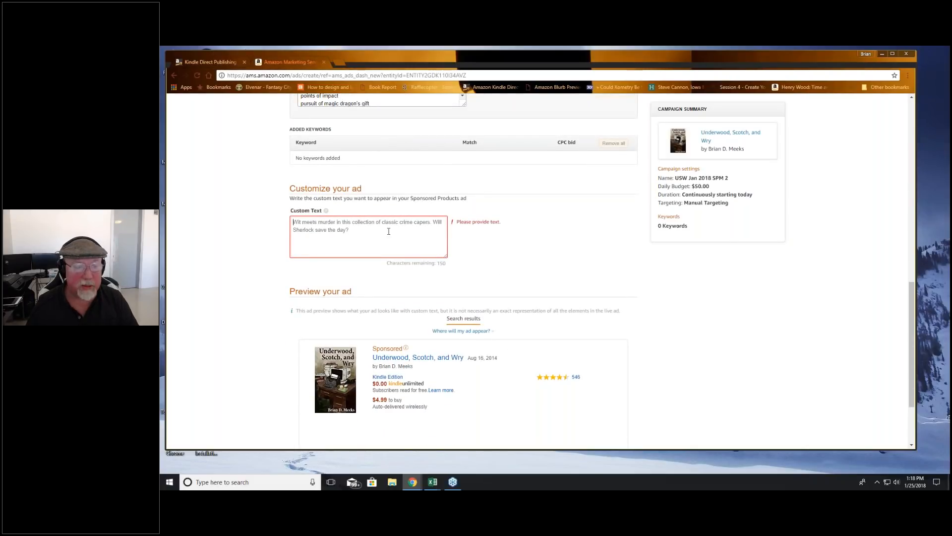
{"action": "key", "text": "alt+Tab"}
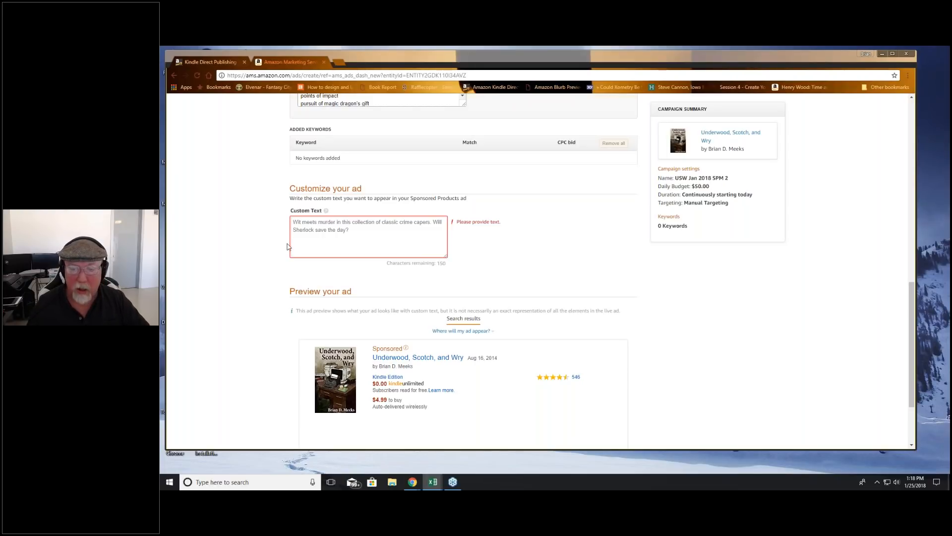
{"action": "key", "text": "alt+Tab"}
{"action": "key", "text": "ctrl+v"}
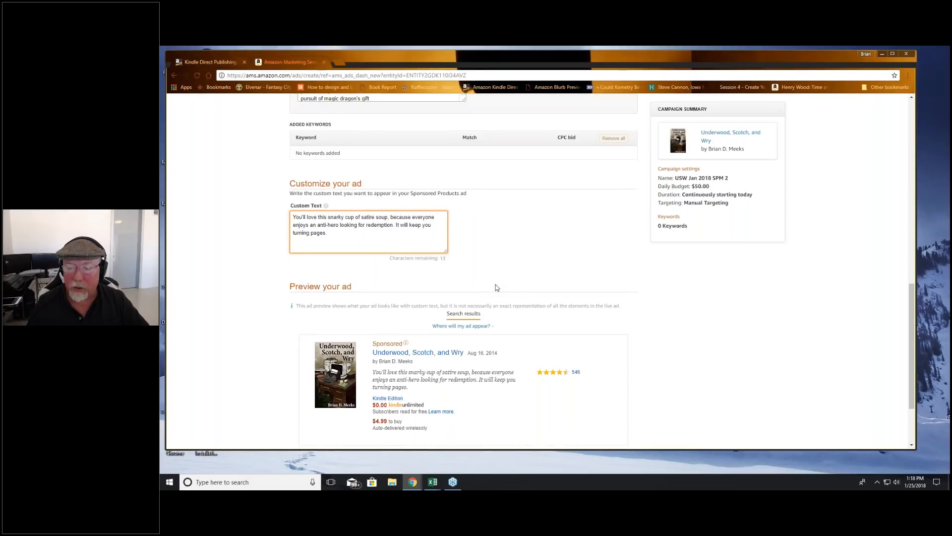
Step: Review the ad preview, the campaign name and budget settings, and the submission options of the campaign form
{"action": "scroll", "coordinate": [495, 287], "scroll_direction": "down", "scroll_amount": 3}
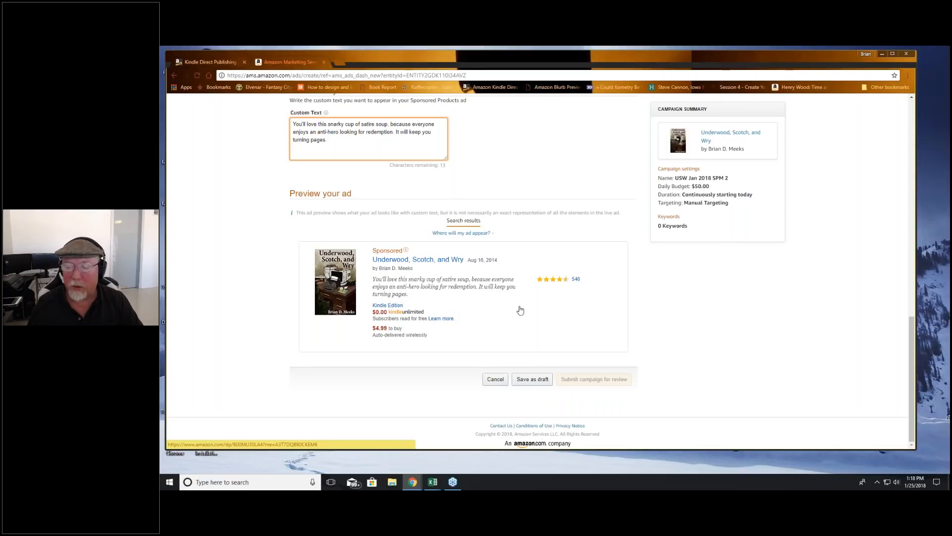
{"action": "left_click", "coordinate": [425, 355]}
{"action": "scroll", "coordinate": [425, 351], "scroll_direction": "up", "scroll_amount": 3}
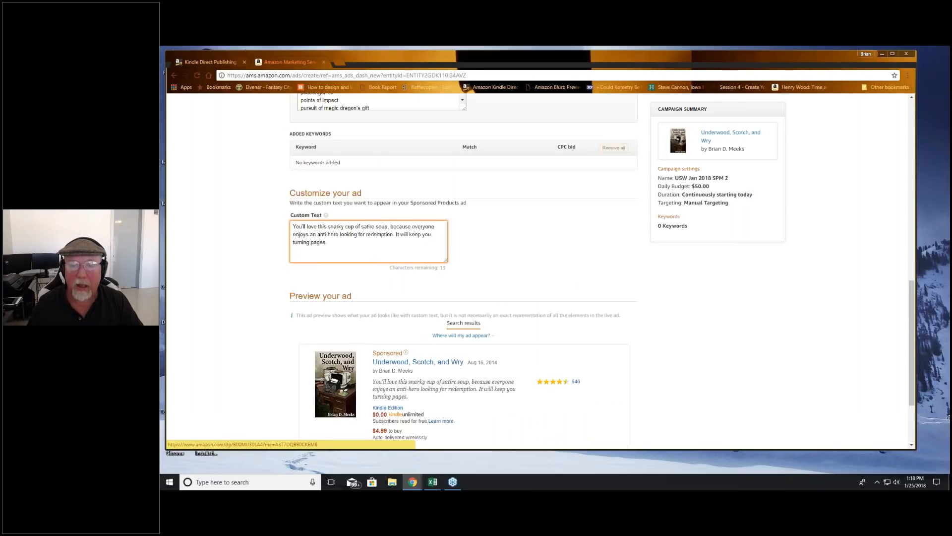
{"action": "scroll", "coordinate": [490, 292], "scroll_direction": "up", "scroll_amount": 10}
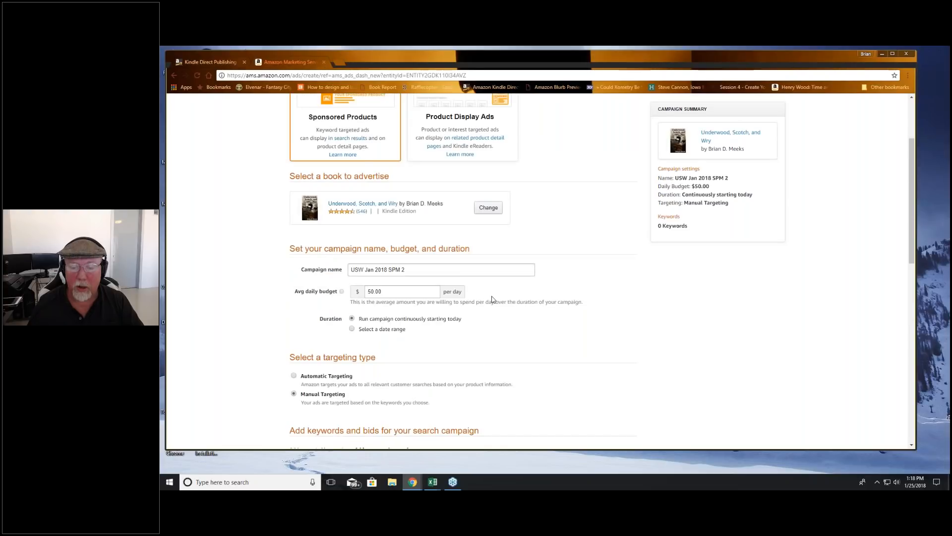
{"action": "scroll", "coordinate": [418, 253], "scroll_direction": "down", "scroll_amount": 3}
{"action": "triple_click", "coordinate": [419, 253]}
{"action": "key", "text": "ctrl+c"}
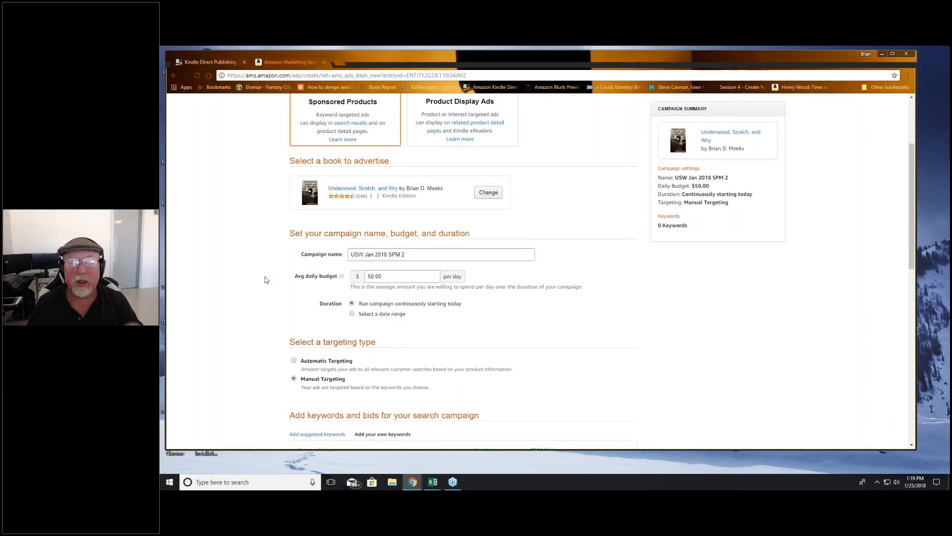
{"action": "scroll", "coordinate": [636, 359], "scroll_direction": "down", "scroll_amount": 10}
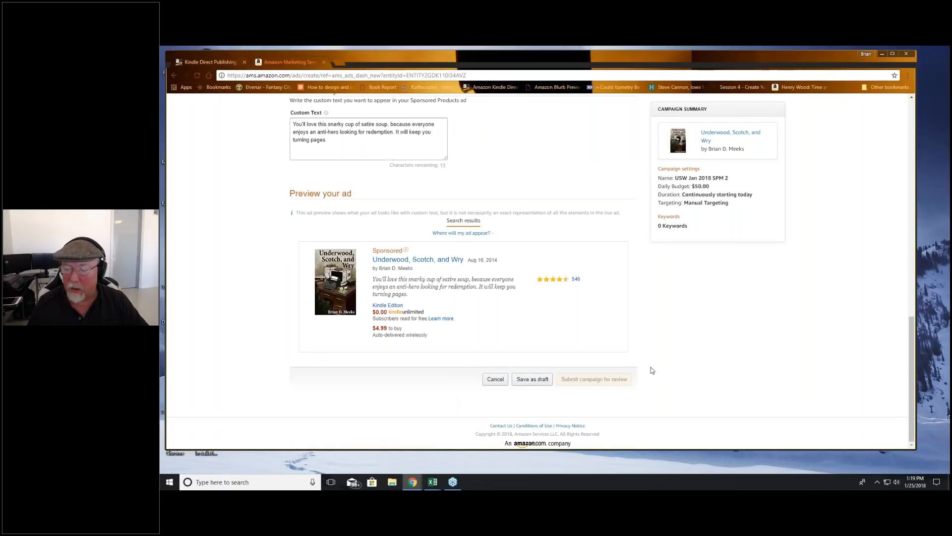
{"action": "left_click", "coordinate": [486, 232]}
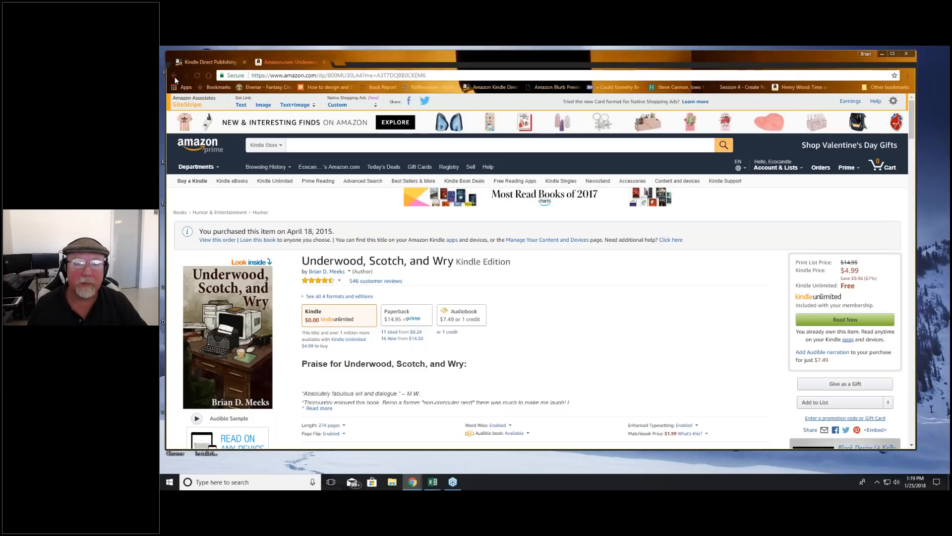
Step: Reload the campaign creation page to start over with a fresh form
{"action": "left_click", "coordinate": [175, 76]}
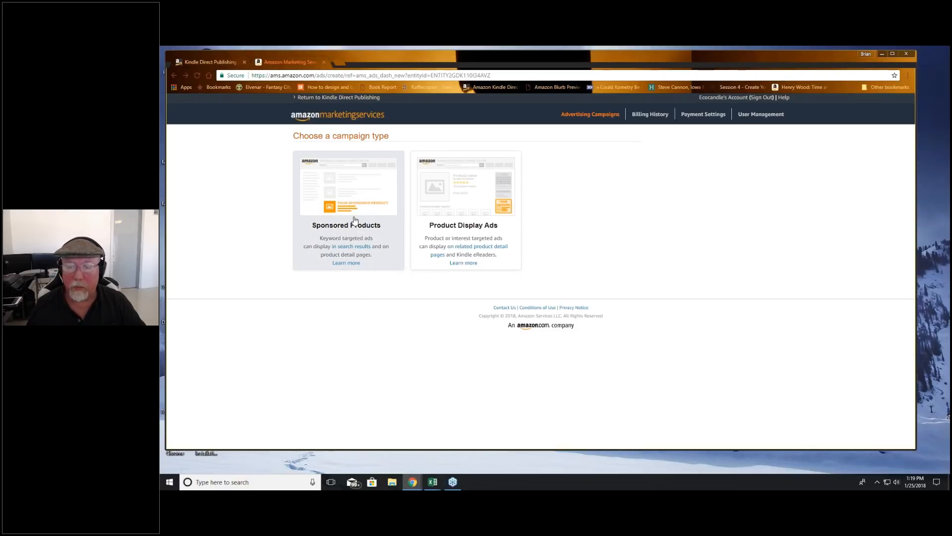
{"action": "left_click", "coordinate": [195, 75]}
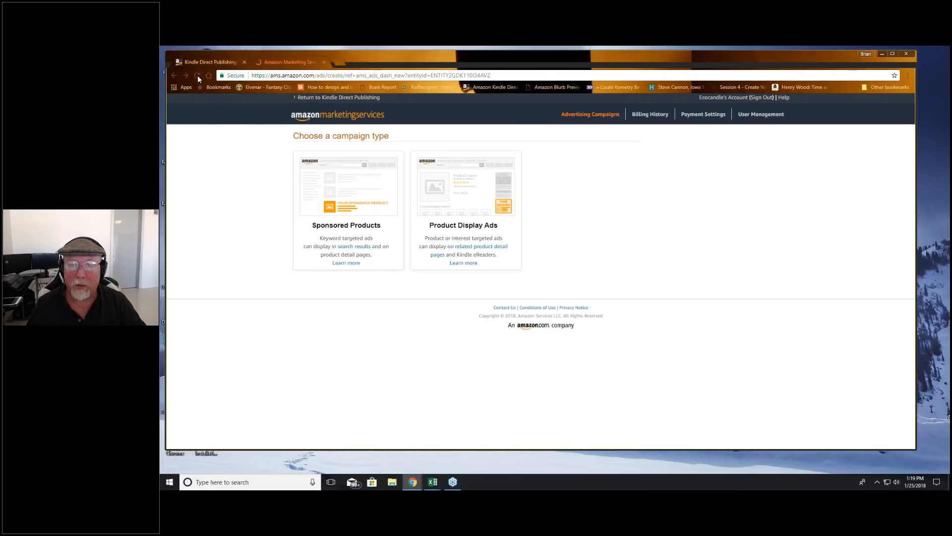
{"action": "left_click", "coordinate": [507, 237]}
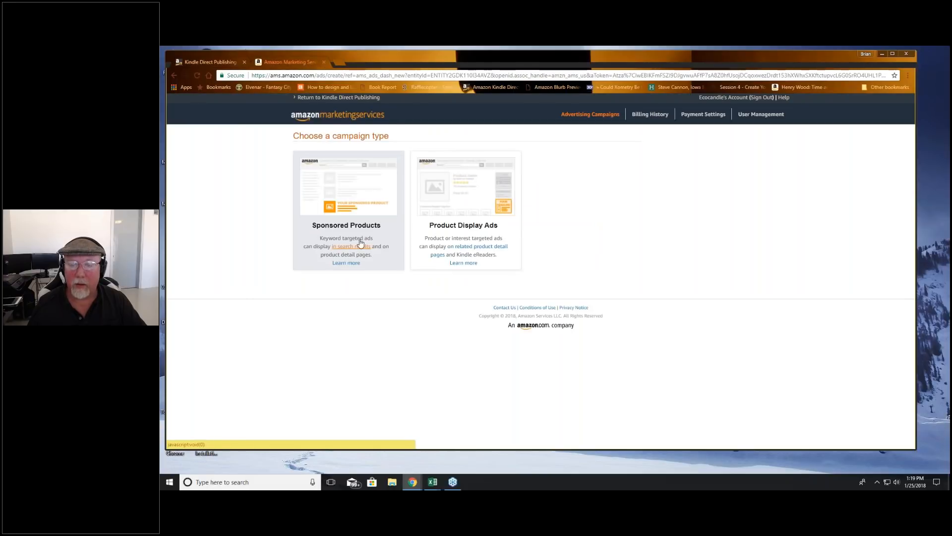
Step: Choose Sponsored Products as the campaign type and select the book "Underwood, Scotch, and Wry" to advertise
{"action": "left_click", "coordinate": [378, 260]}
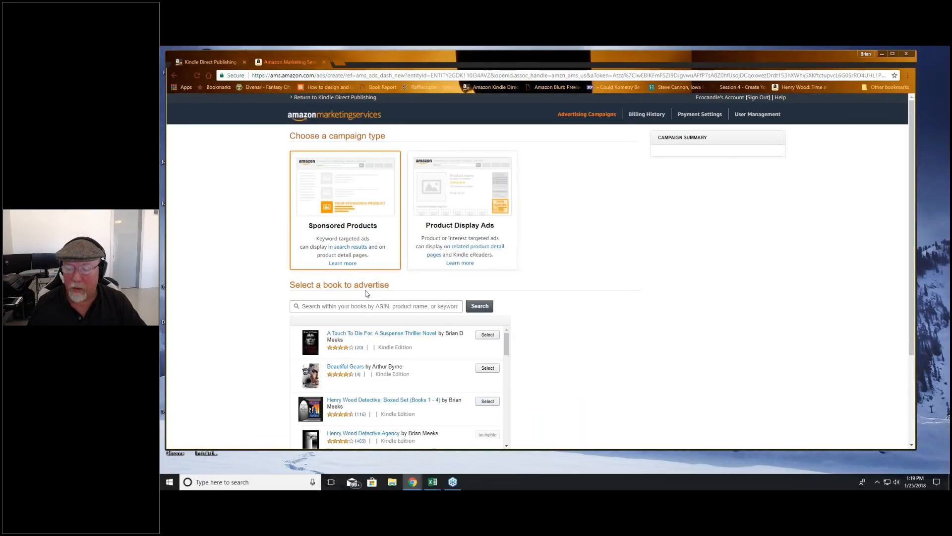
{"action": "scroll", "coordinate": [572, 381], "scroll_direction": "down", "scroll_amount": 10}
{"action": "scroll", "coordinate": [578, 380], "scroll_direction": "down", "scroll_amount": 3}
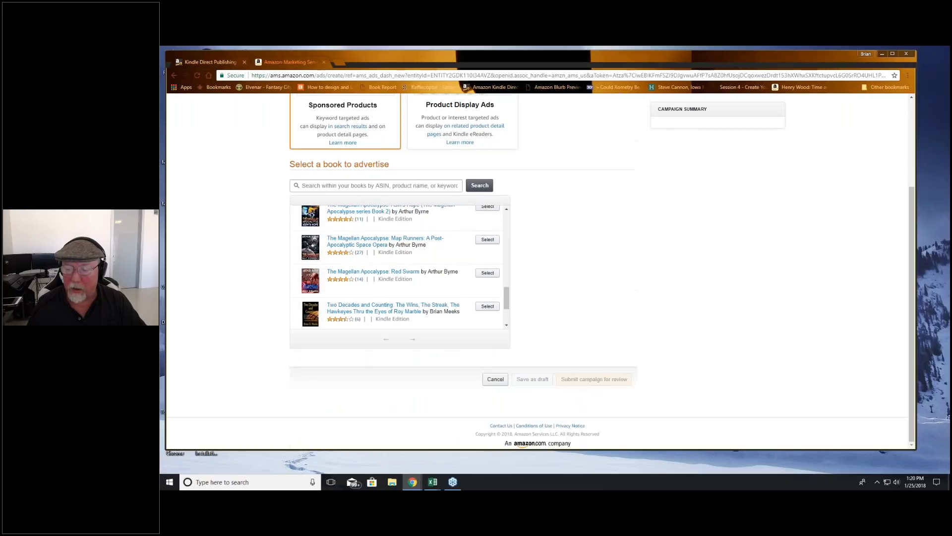
{"action": "scroll", "coordinate": [463, 317], "scroll_direction": "down", "scroll_amount": 2}
{"action": "left_click", "coordinate": [487, 304]}
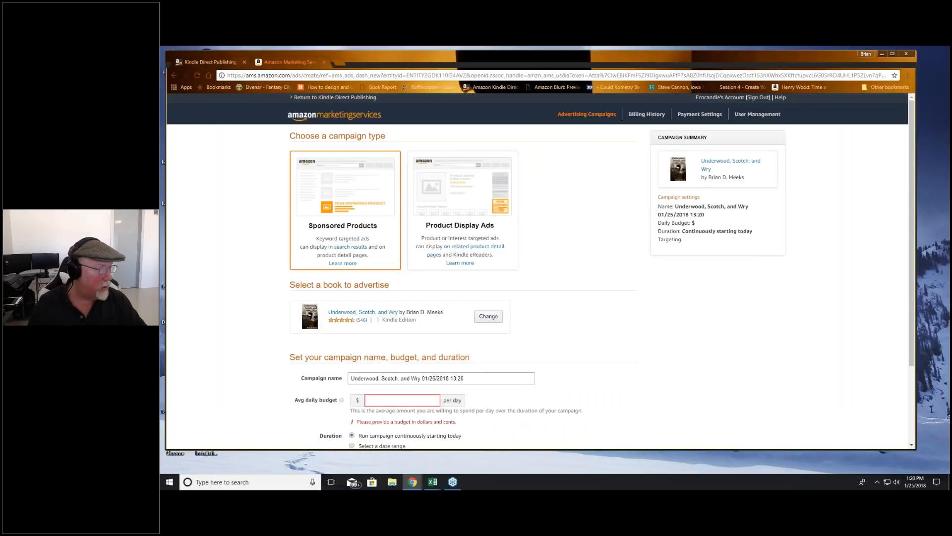
Step: Copy the campaign name "USW Jan 2018 SPM 2" from Excel into the form and set the average daily budget to 50.00
{"action": "key", "text": "alt+Tab"}
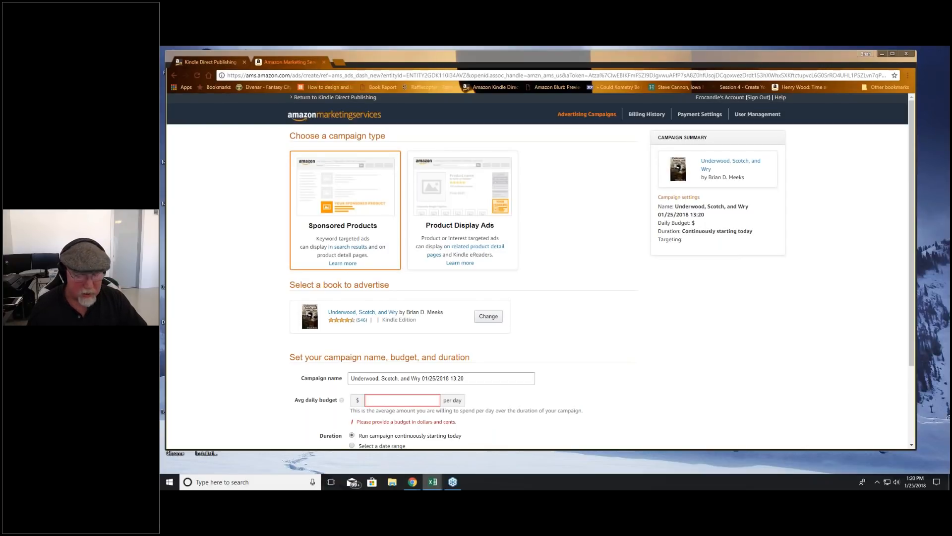
{"action": "triple_click", "coordinate": [477, 380]}
{"action": "key", "text": "ctrl+v"}
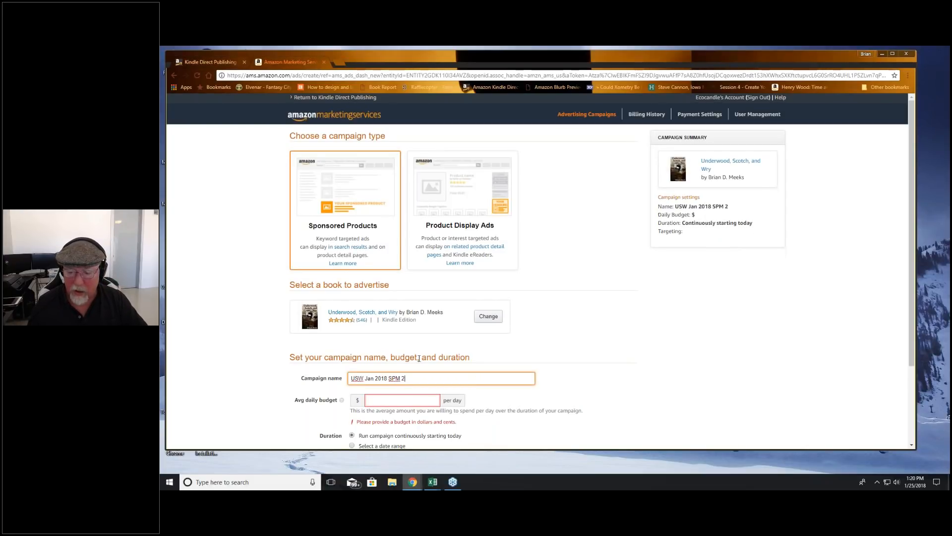
{"action": "left_click", "coordinate": [419, 358]}
{"action": "scroll", "coordinate": [419, 358], "scroll_direction": "down", "scroll_amount": 2}
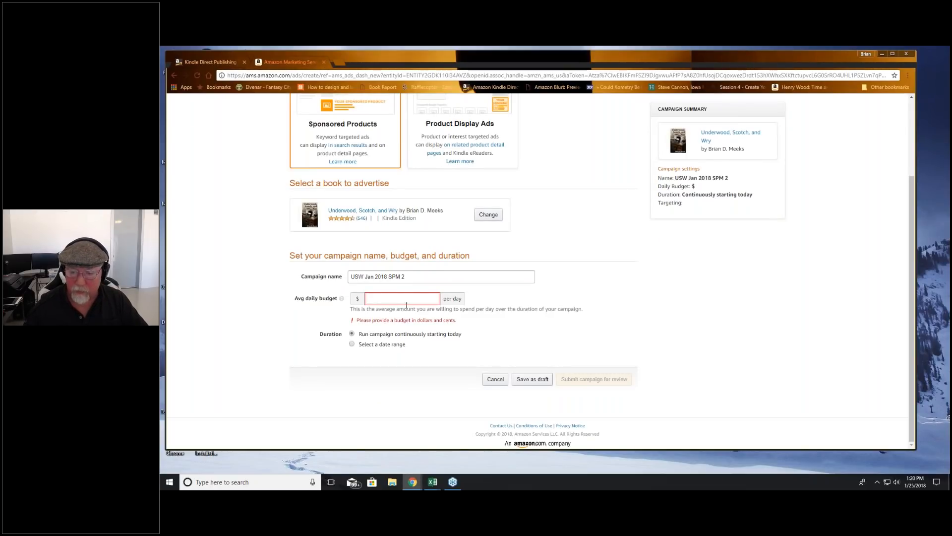
{"action": "left_click", "coordinate": [408, 301]}
{"action": "type", "text": "50.00"}
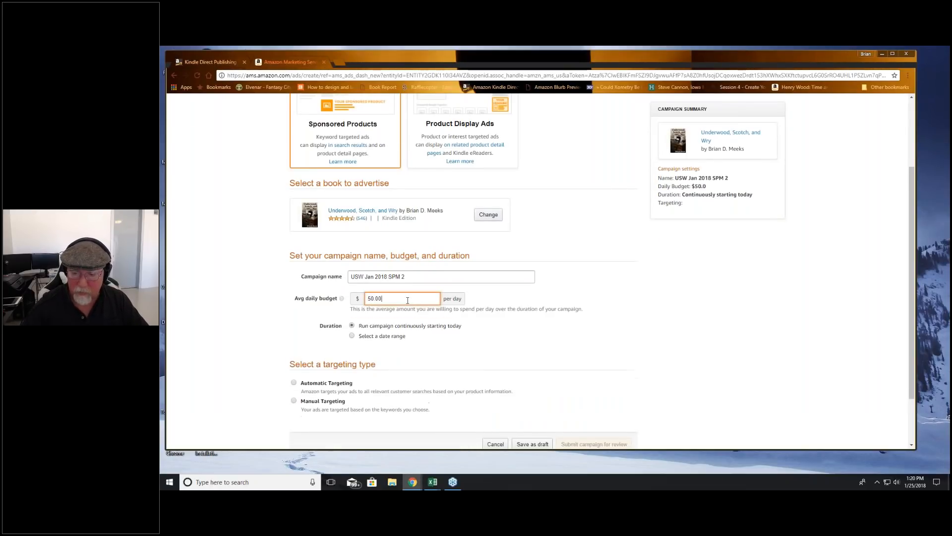
{"action": "left_click", "coordinate": [463, 376]}
Step: Select Manual Targeting and choose to add your own keywords
{"action": "left_click", "coordinate": [293, 400]}
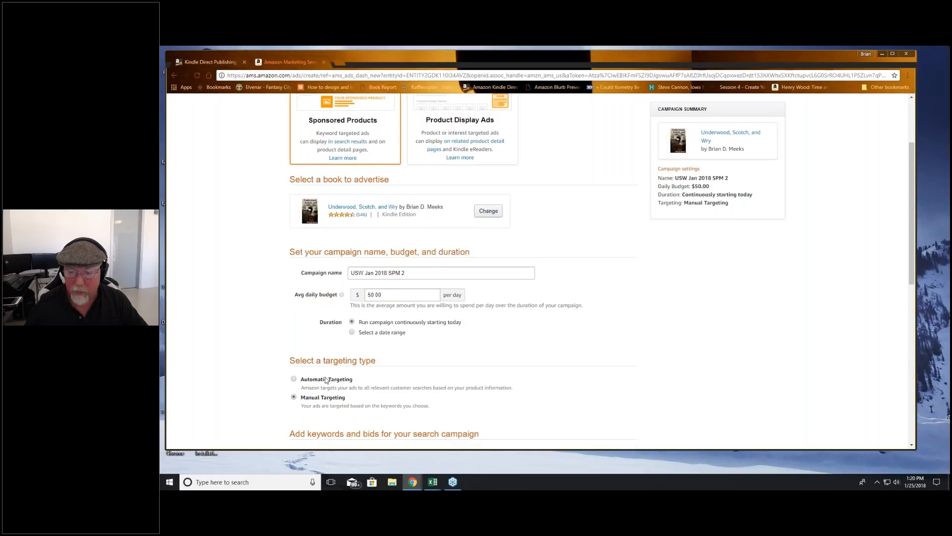
{"action": "scroll", "coordinate": [326, 380], "scroll_direction": "down", "scroll_amount": 5}
{"action": "left_click", "coordinate": [383, 251]}
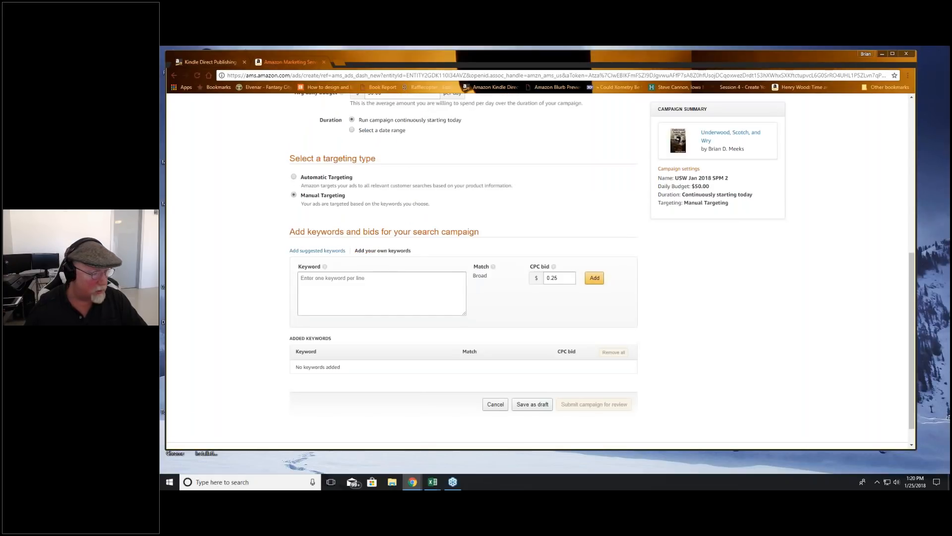
Step: Copy the mystery keywords from Excel into the keyword list, set the CPC bid to 0.75 and add them to the campaign
{"action": "key", "text": "alt+Tab"}
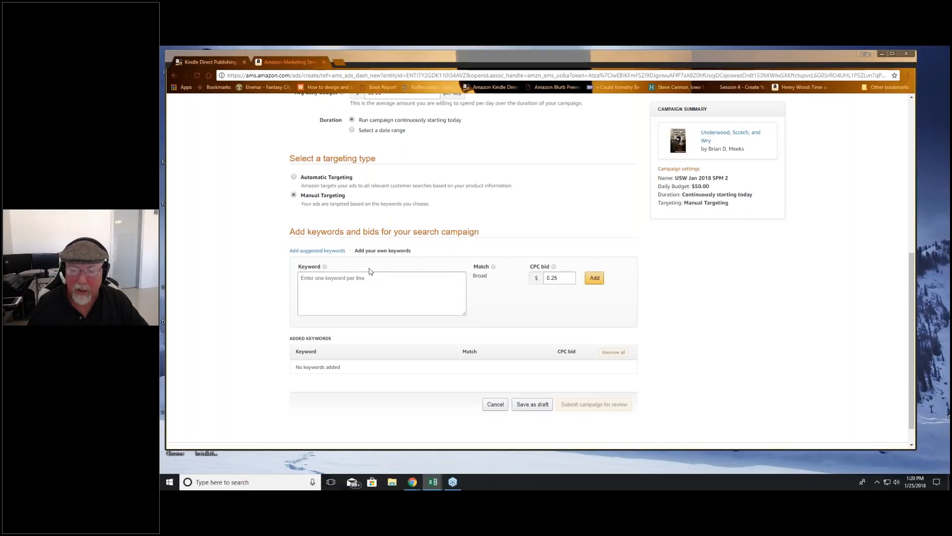
{"action": "left_click", "coordinate": [388, 287]}
{"action": "key", "text": "ctrl+v"}
{"action": "double_click", "coordinate": [553, 278]}
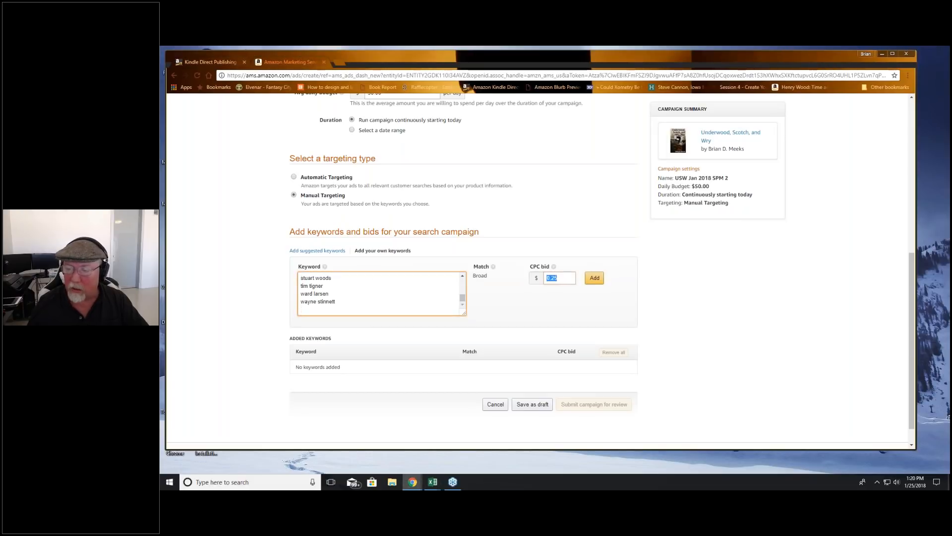
{"action": "type", "text": ".75"}
{"action": "left_click", "coordinate": [499, 305]}
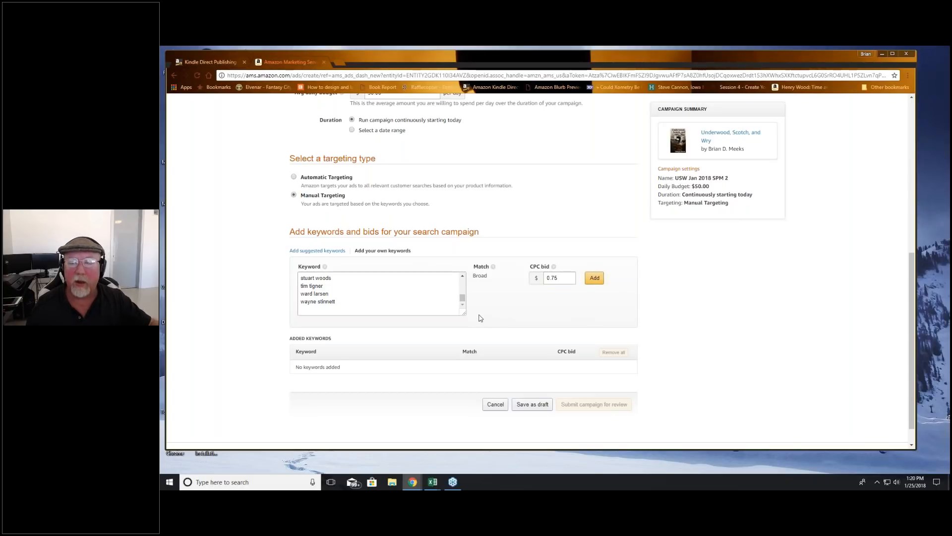
{"action": "scroll", "coordinate": [513, 326], "scroll_direction": "down", "scroll_amount": 1}
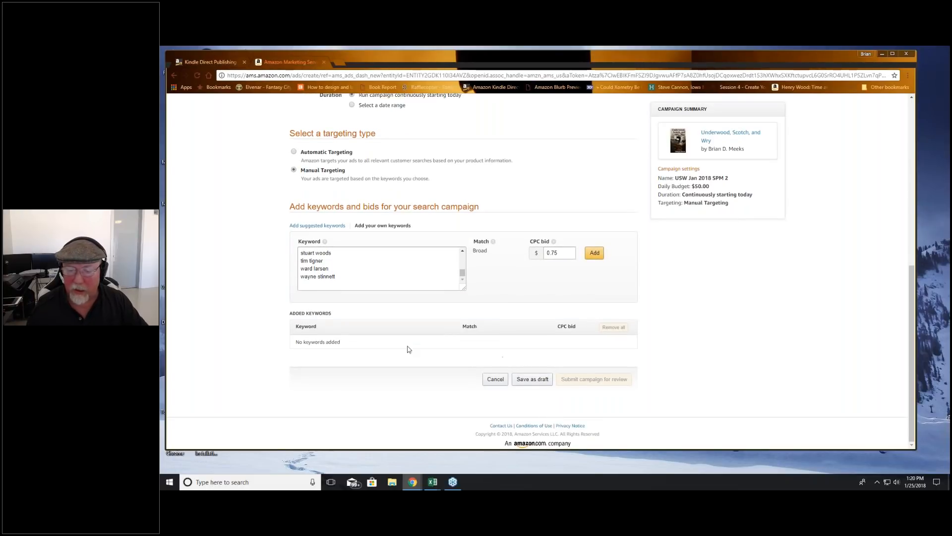
{"action": "left_click", "coordinate": [594, 252]}
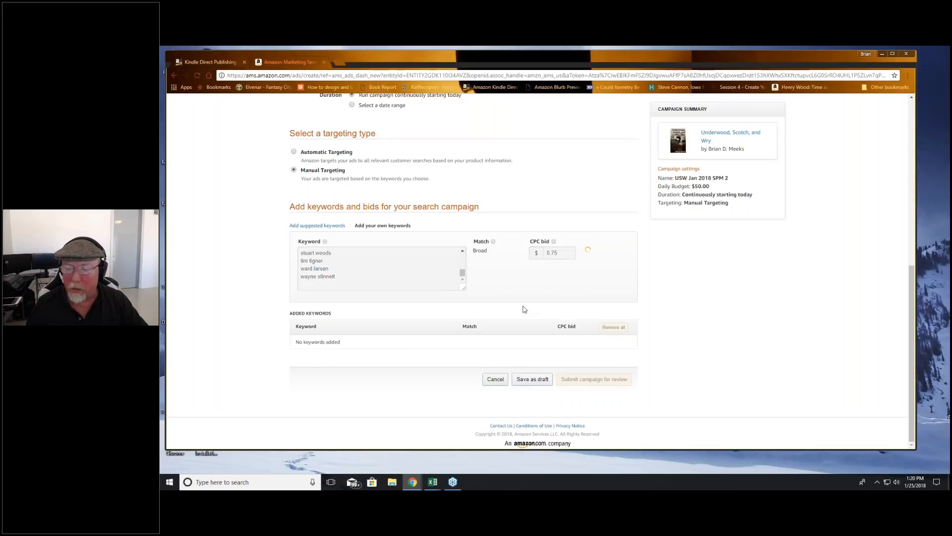
Step: Copy the ad copy starting "You'll love this snarky cup of satire soup" from Excel into the custom text and submit the campaign for review
{"action": "scroll", "coordinate": [441, 329], "scroll_direction": "down", "scroll_amount": 10}
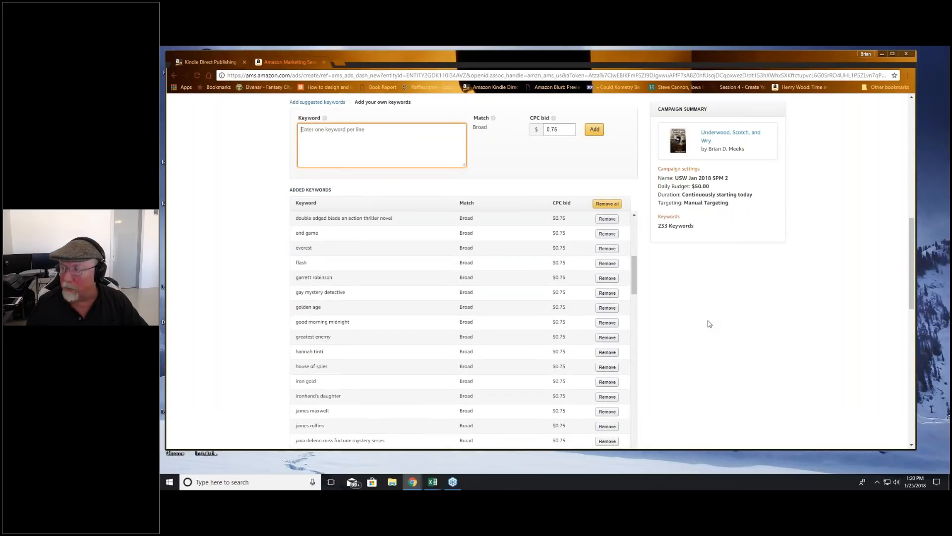
{"action": "scroll", "coordinate": [778, 229], "scroll_direction": "down", "scroll_amount": 5}
{"action": "scroll", "coordinate": [803, 162], "scroll_direction": "down", "scroll_amount": 4}
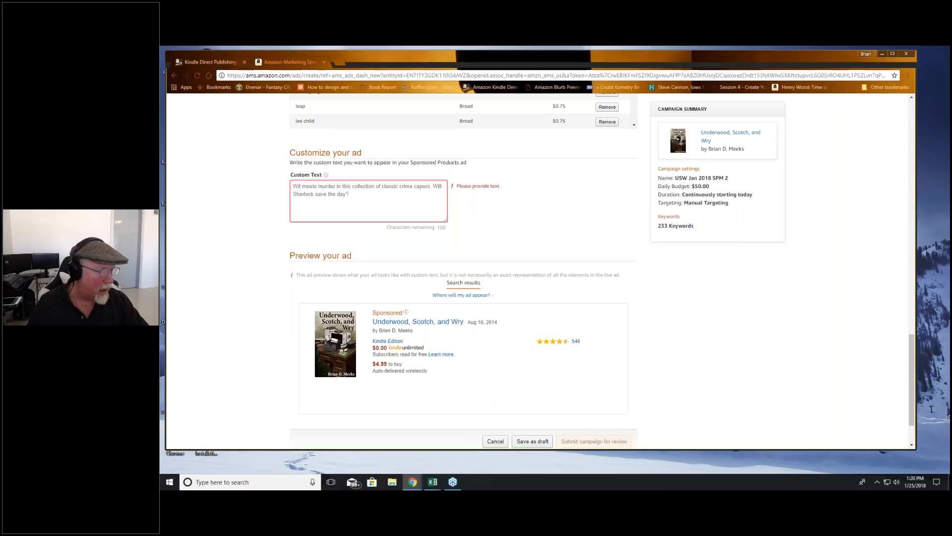
{"action": "key", "text": "alt+Tab"}
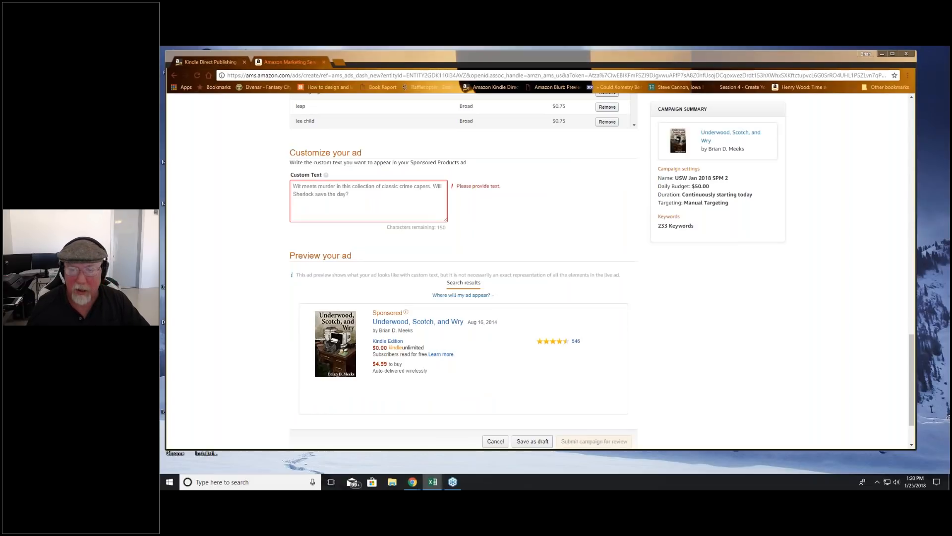
{"action": "key", "text": "alt+Tab"}
{"action": "type", "text": "You'll love this snarky cup of satire soup, because everyone enjoys an anti-hero looking for redemption. It will keep you turning pages."}
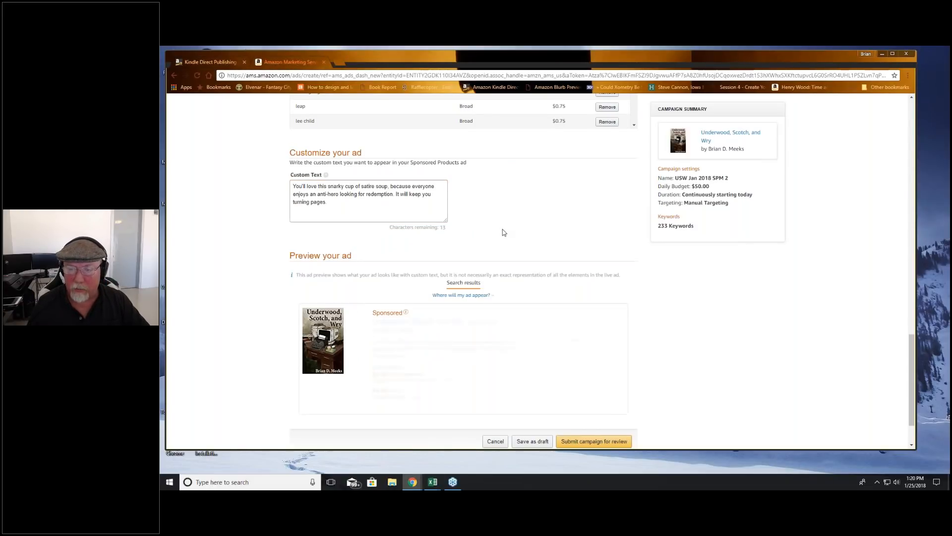
{"action": "scroll", "coordinate": [500, 235], "scroll_direction": "down", "scroll_amount": 1}
{"action": "left_click", "coordinate": [571, 391]}
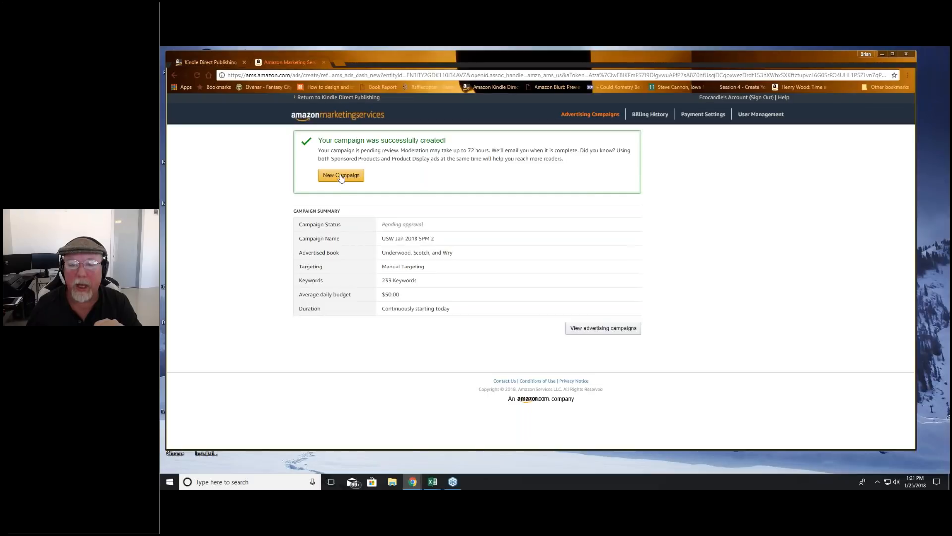
Step: Start a new Product Display Ads campaign and select "Underwood, Scotch, and Wry" as the book to advertise
{"action": "left_click", "coordinate": [334, 175]}
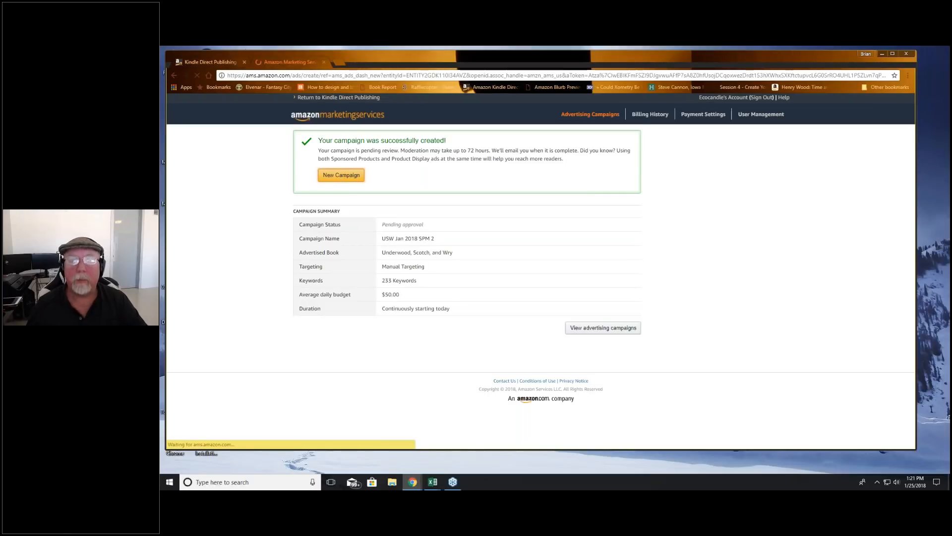
{"action": "left_click", "coordinate": [480, 218]}
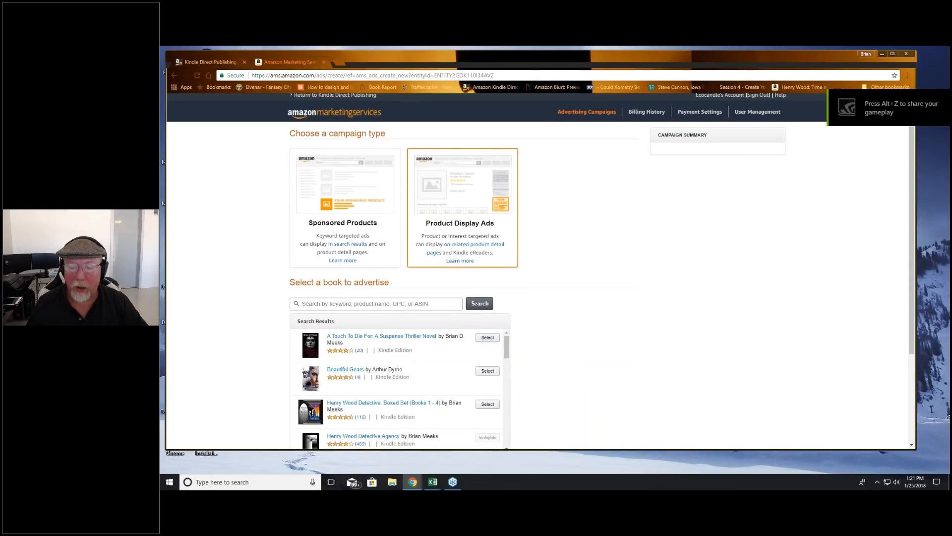
{"action": "scroll", "coordinate": [487, 347], "scroll_direction": "down", "scroll_amount": 5}
{"action": "left_click", "coordinate": [486, 303]}
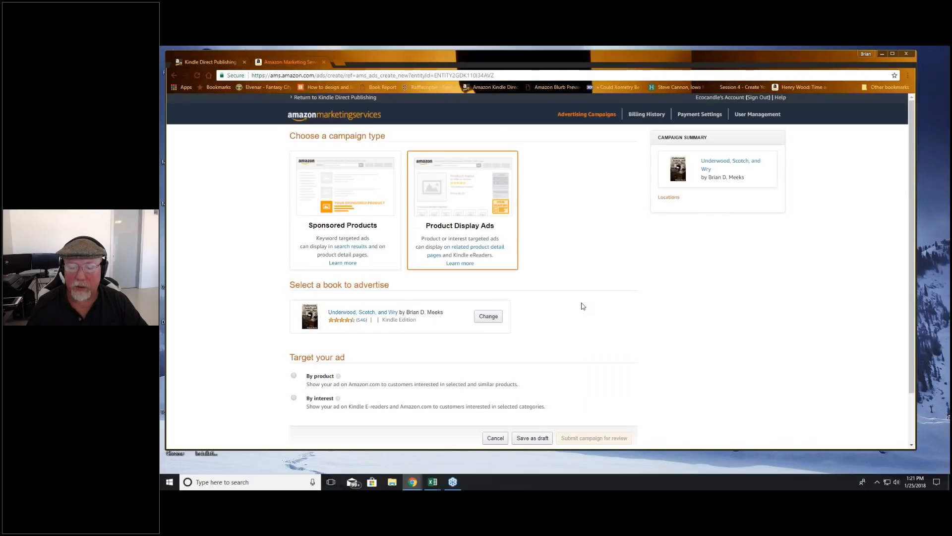
Step: Target the ad by interest and add Humor from the Humor & Entertainment category
{"action": "scroll", "coordinate": [582, 306], "scroll_direction": "down", "scroll_amount": 1}
{"action": "left_click", "coordinate": [294, 339]}
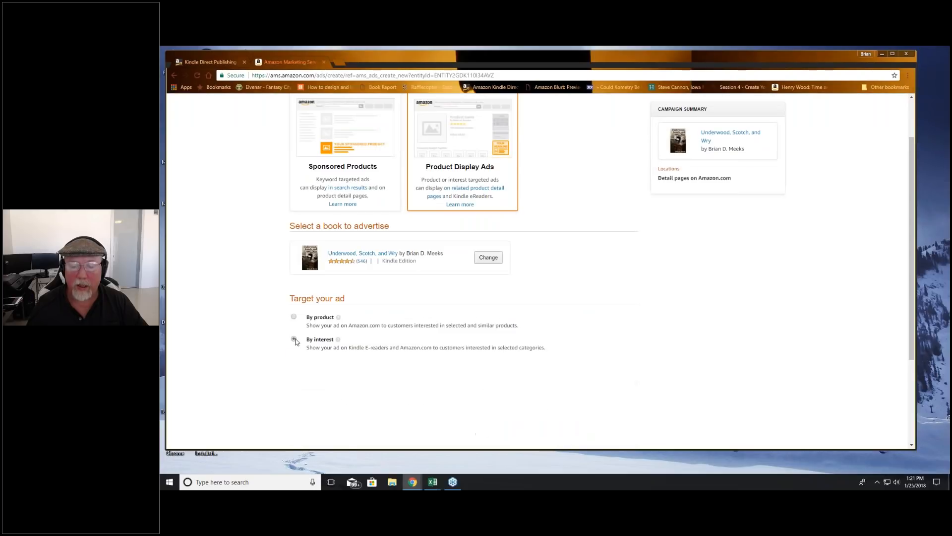
{"action": "scroll", "coordinate": [540, 276], "scroll_direction": "down", "scroll_amount": 3}
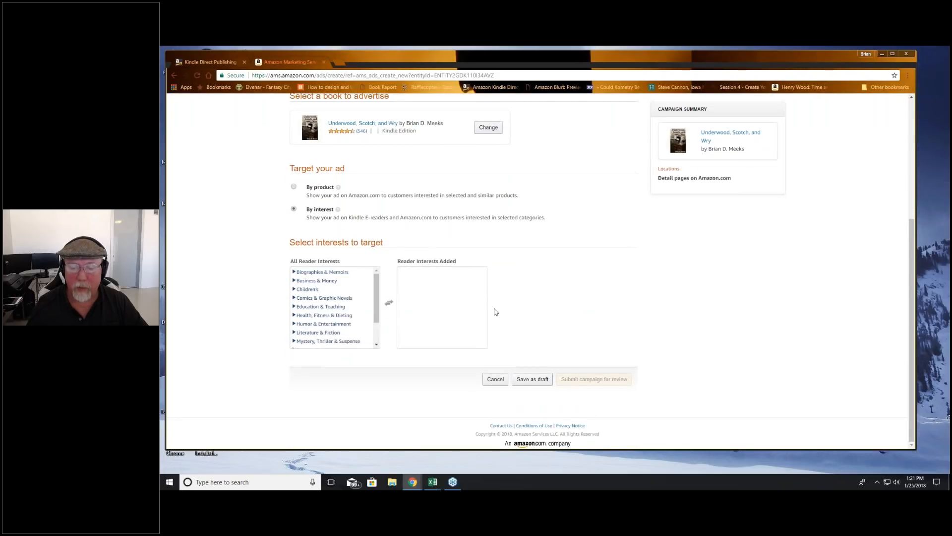
{"action": "left_click_drag", "start_coordinate": [374, 304], "coordinate": [377, 338]}
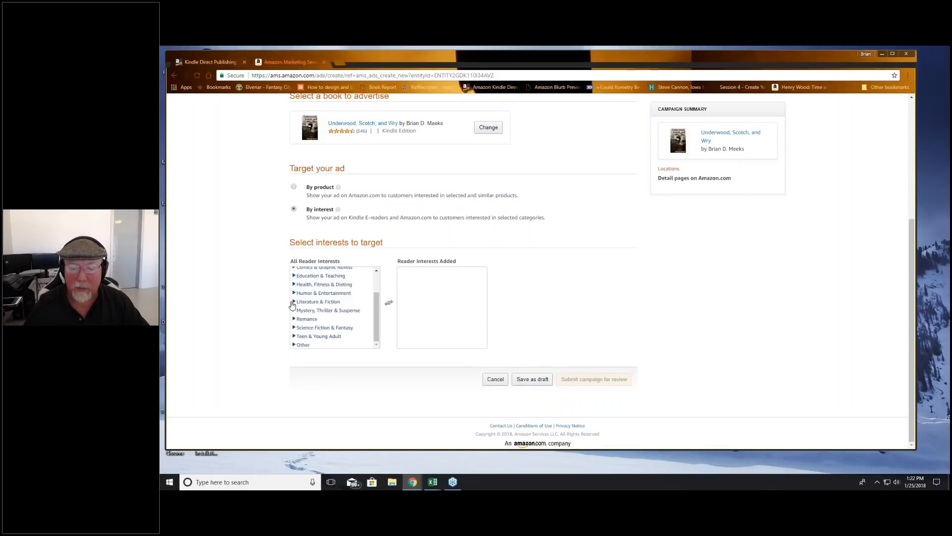
{"action": "left_click", "coordinate": [294, 292]}
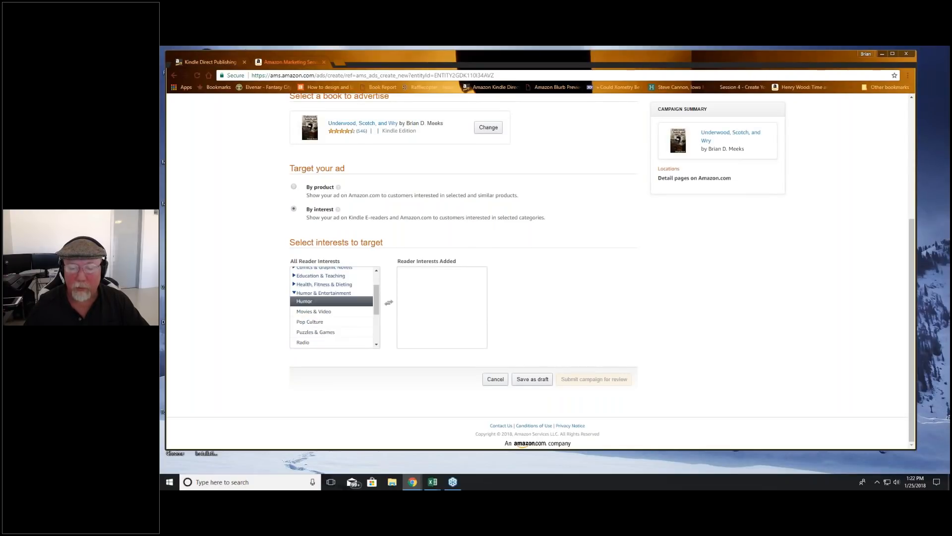
{"action": "left_click", "coordinate": [348, 302]}
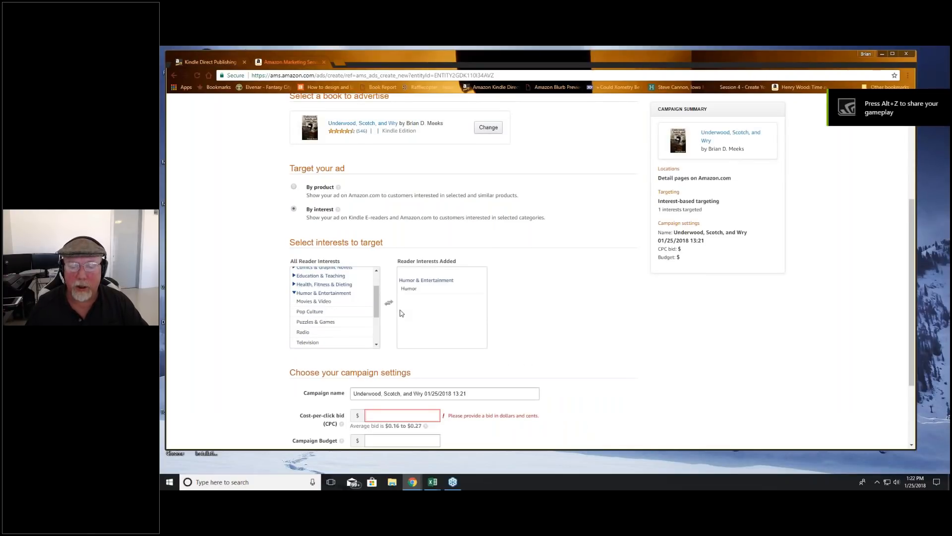
Step: Add Contemporary Fiction, Genre Fiction, Literary Fiction and United States from the Literature & Fiction category to the reader interests
{"action": "scroll", "coordinate": [332, 311], "scroll_direction": "down", "scroll_amount": 3}
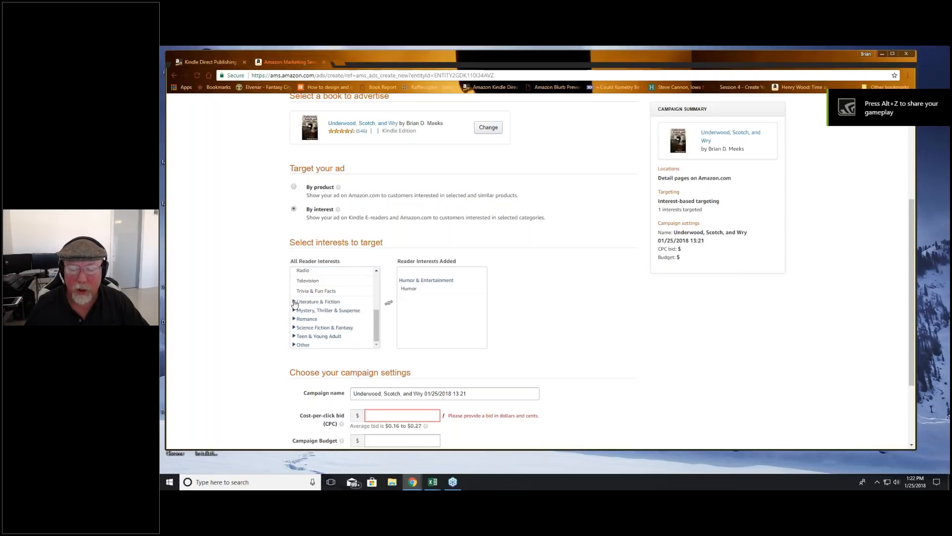
{"action": "left_click", "coordinate": [293, 301]}
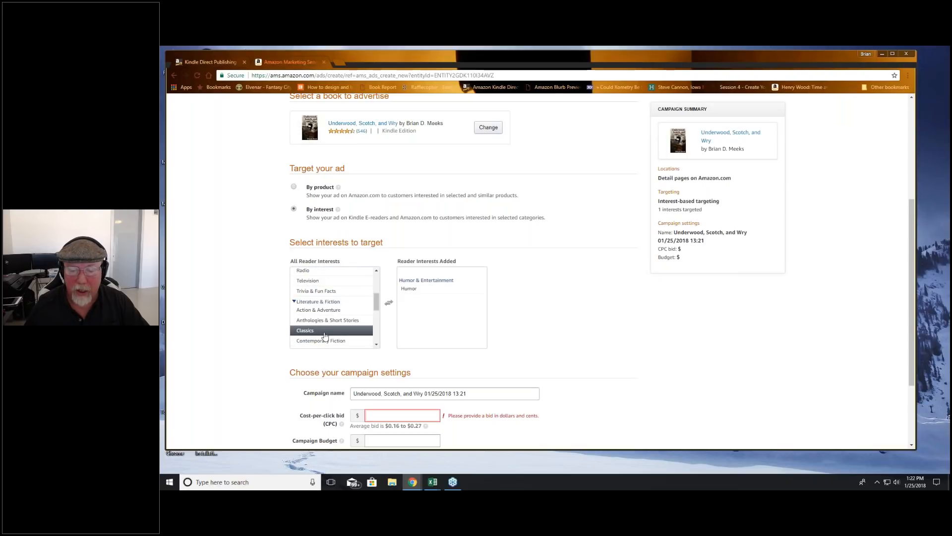
{"action": "left_click", "coordinate": [325, 341]}
{"action": "left_click_drag", "start_coordinate": [376, 306], "coordinate": [376, 325]}
{"action": "left_click", "coordinate": [319, 286]}
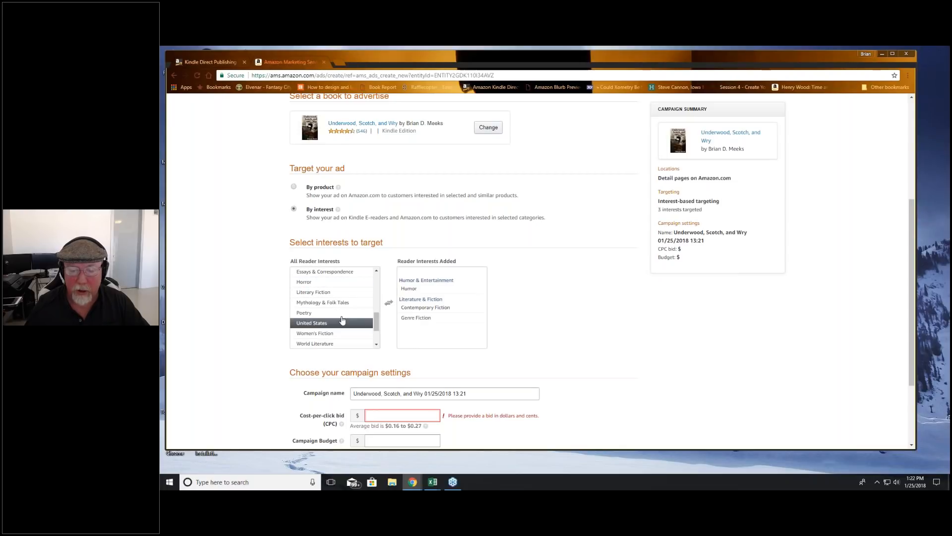
{"action": "left_click", "coordinate": [325, 293]}
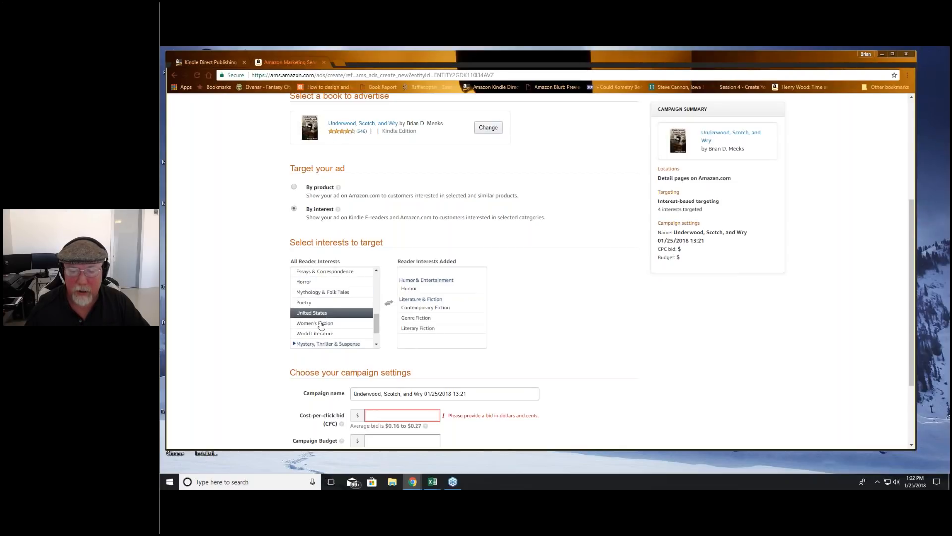
{"action": "left_click", "coordinate": [339, 315]}
Step: Add Romantic Comedy from the Romance category to the targeted reader interests
{"action": "scroll", "coordinate": [295, 320], "scroll_direction": "down", "scroll_amount": 2}
{"action": "left_click", "coordinate": [294, 320]}
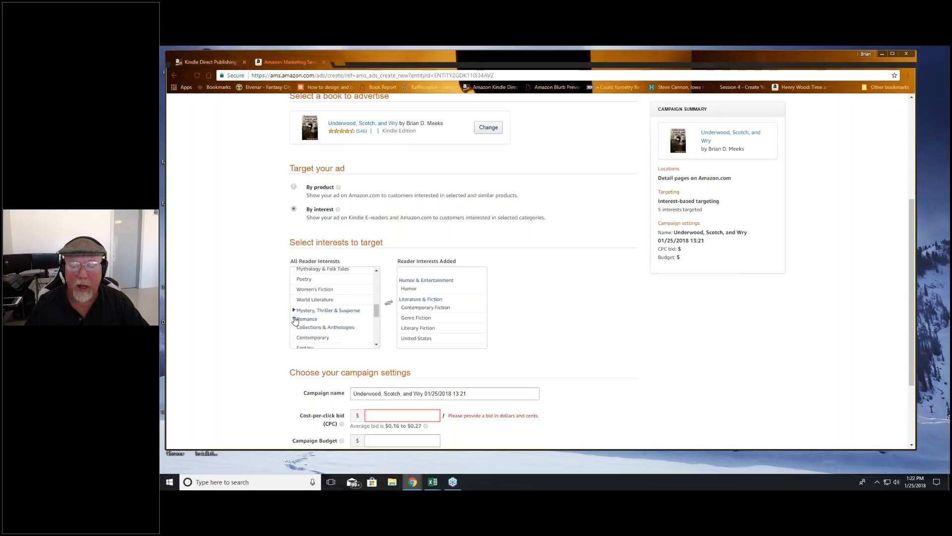
{"action": "scroll", "coordinate": [376, 317], "scroll_direction": "down", "scroll_amount": 1}
{"action": "left_click_drag", "start_coordinate": [375, 318], "coordinate": [374, 332]}
{"action": "left_click", "coordinate": [328, 294]}
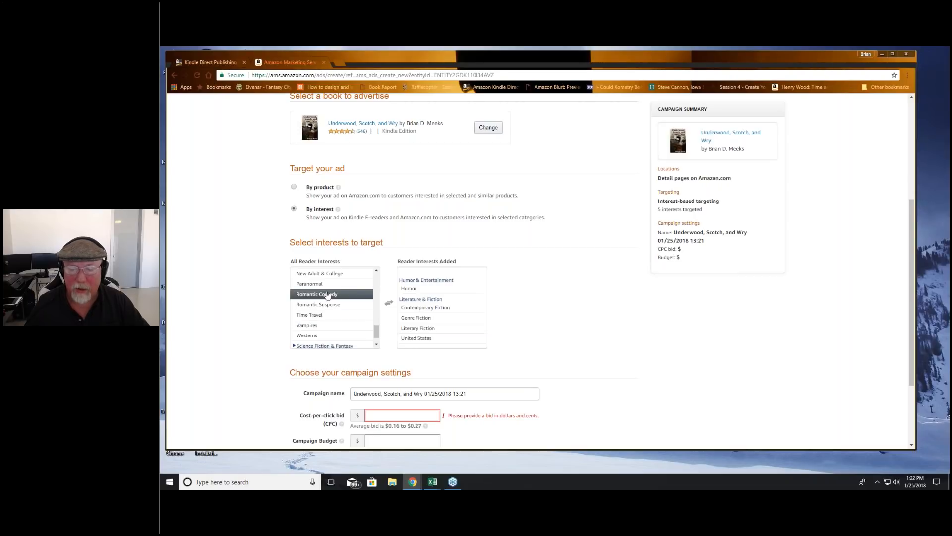
{"action": "left_click", "coordinate": [389, 302]}
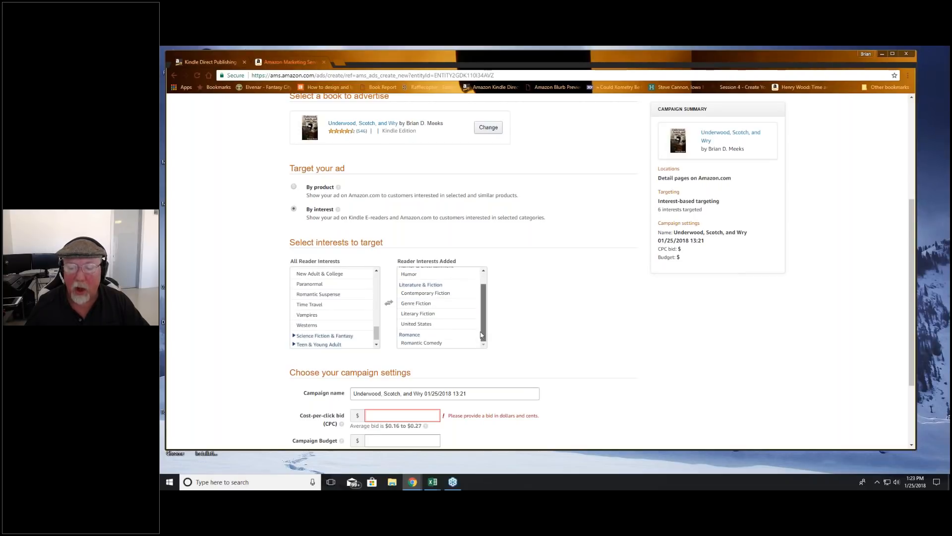
Step: Replace the default campaign name with "USW Jan 2018 PDI 2" copied from Excel
{"action": "scroll", "coordinate": [534, 334], "scroll_direction": "down", "scroll_amount": 2}
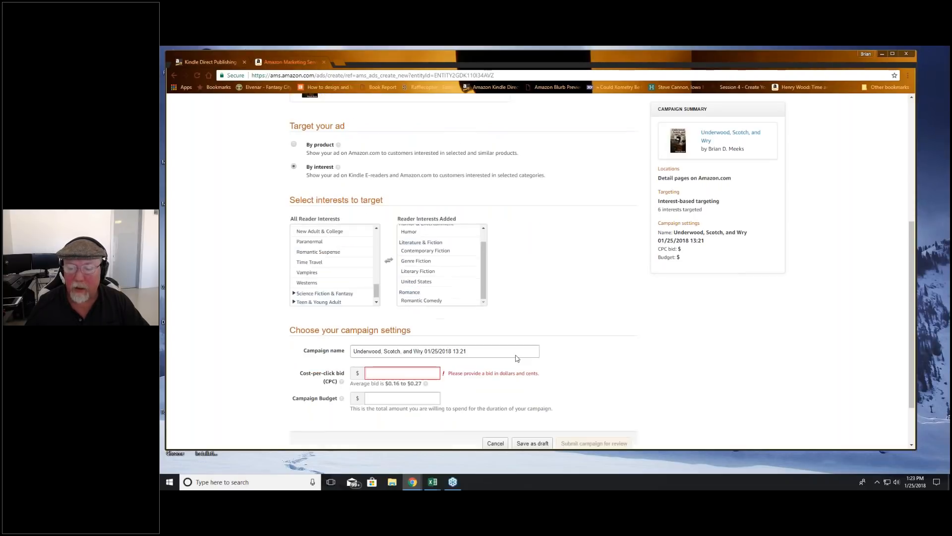
{"action": "left_click", "coordinate": [333, 316]}
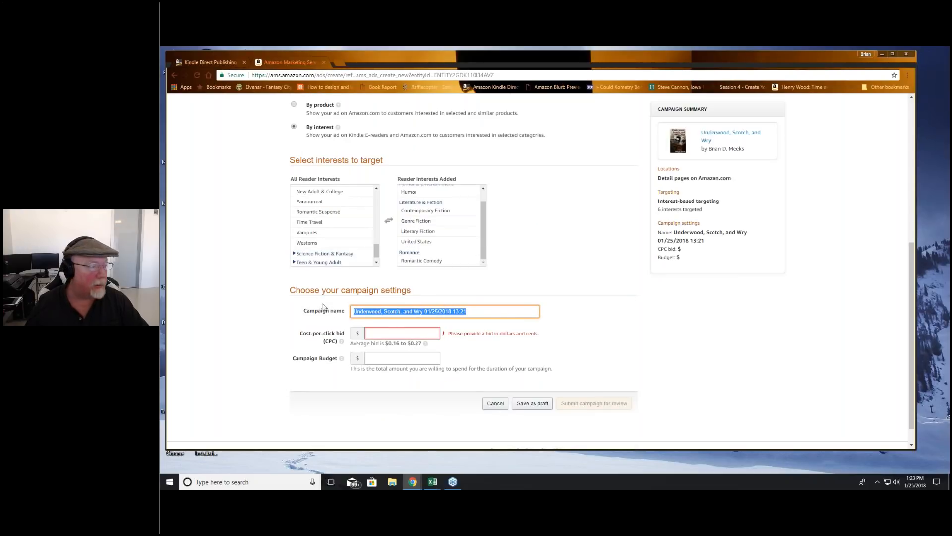
{"action": "key", "text": "alt+Tab"}
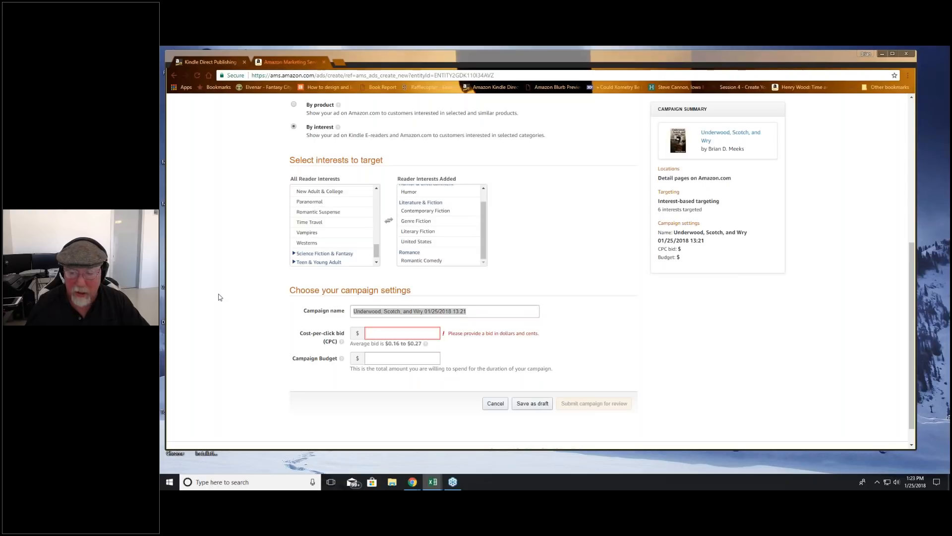
{"action": "left_click", "coordinate": [467, 311]}
{"action": "left_click_drag", "start_coordinate": [467, 312], "coordinate": [277, 300]}
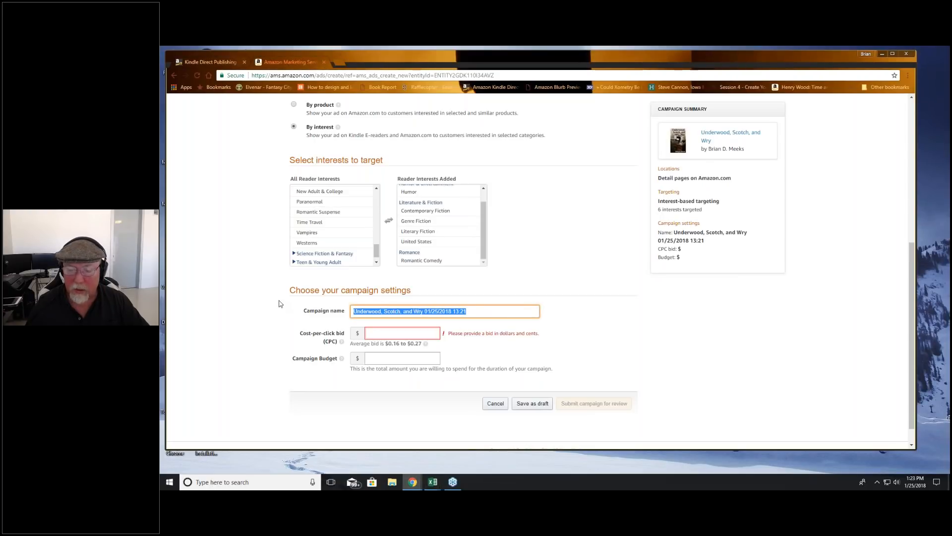
{"action": "type", "text": "USW Jan 2018 PDI 2"}
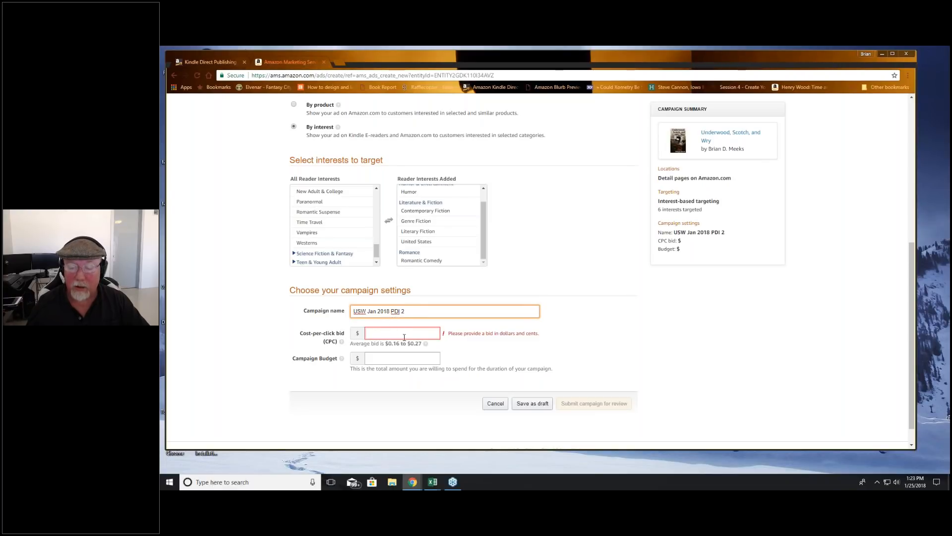
Step: Set the cost-per-click bid to 0.35, as planned in Excel, and enter a campaign budget of 100
{"action": "left_click", "coordinate": [402, 333]}
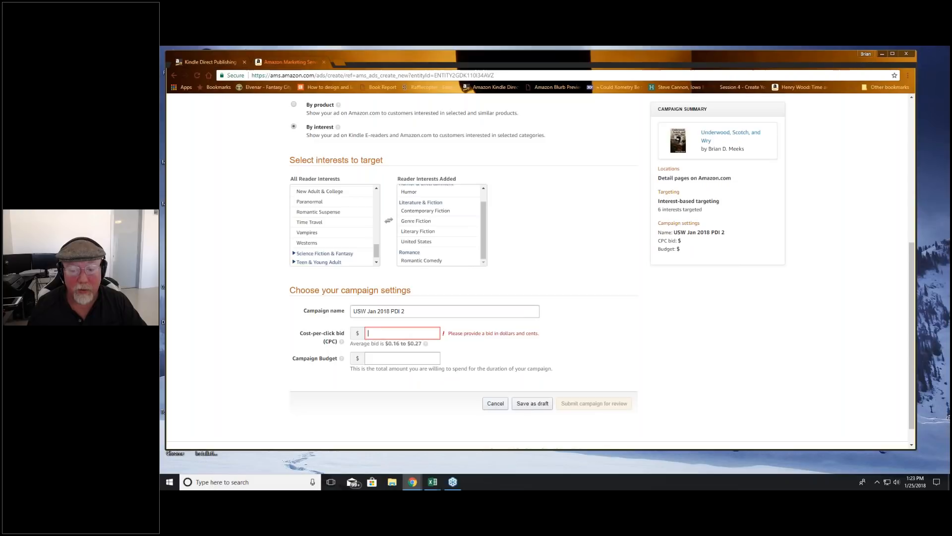
{"action": "key", "text": "alt+Tab"}
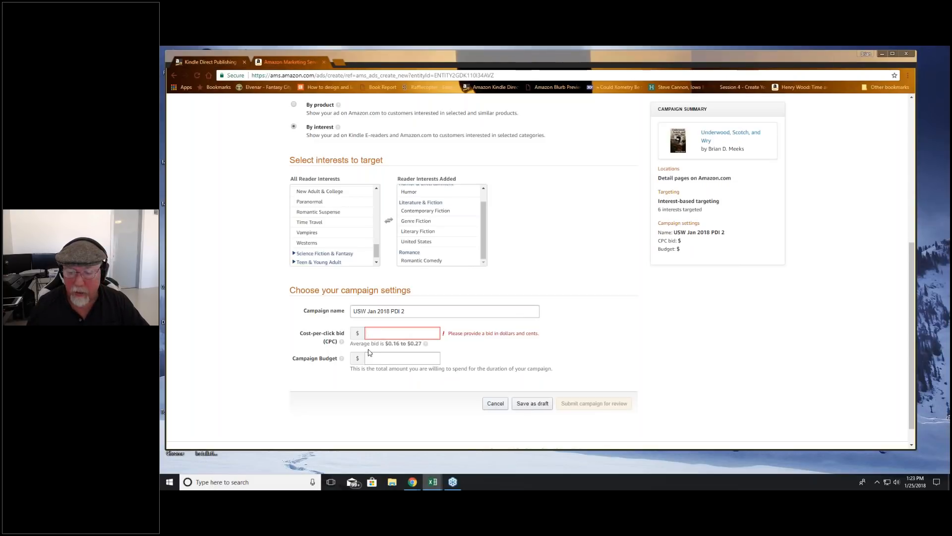
{"action": "key", "text": "alt+Tab"}
{"action": "type", "text": "$0.35"}
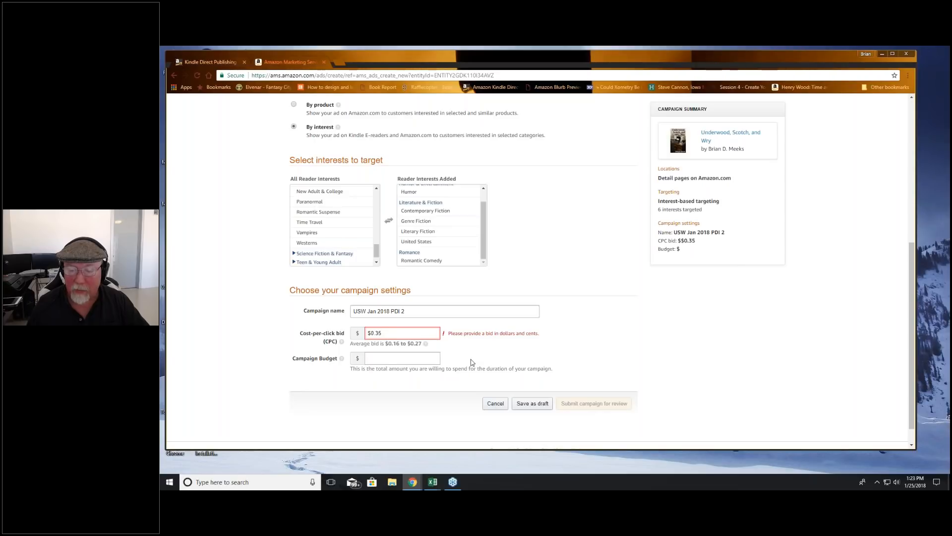
{"action": "type", "text": ".35"}
{"action": "key", "text": "Tab"}
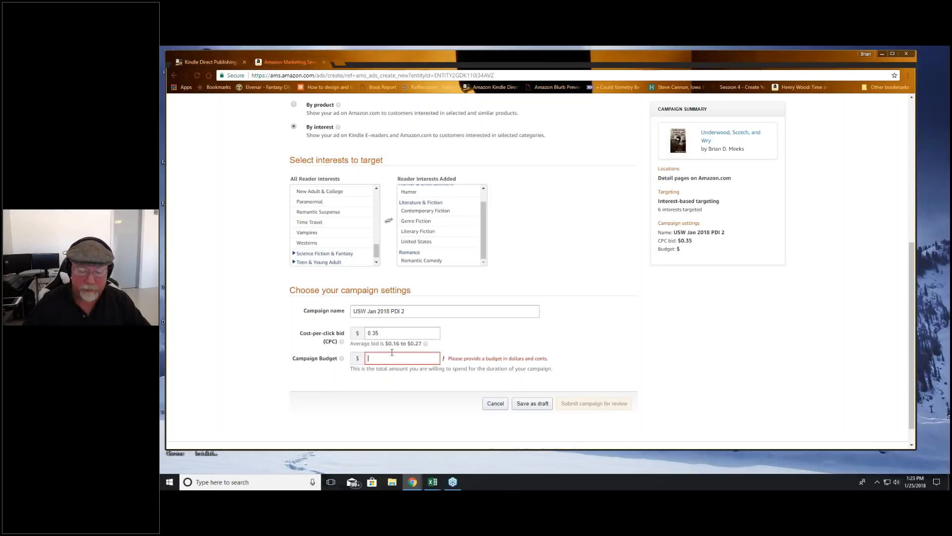
{"action": "type", "text": "1200"}
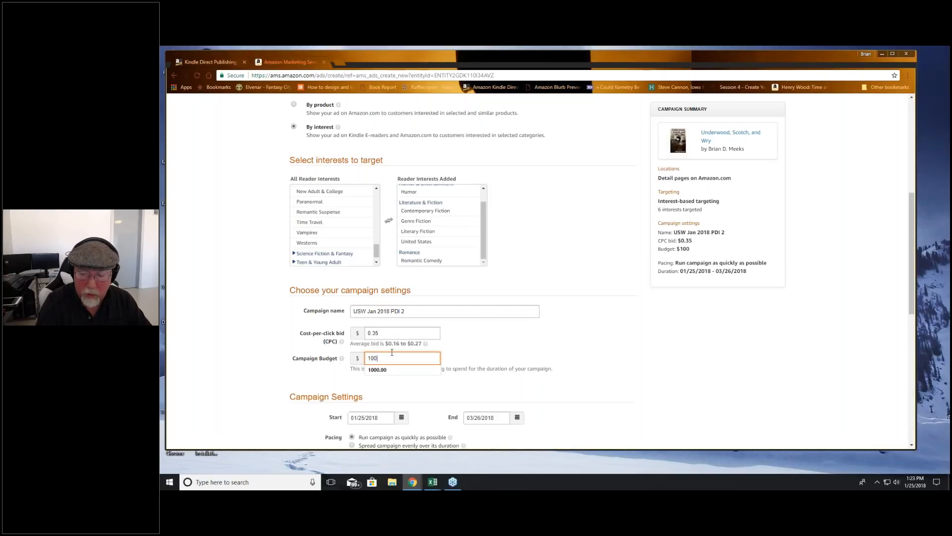
{"action": "type", "text": ".00"}
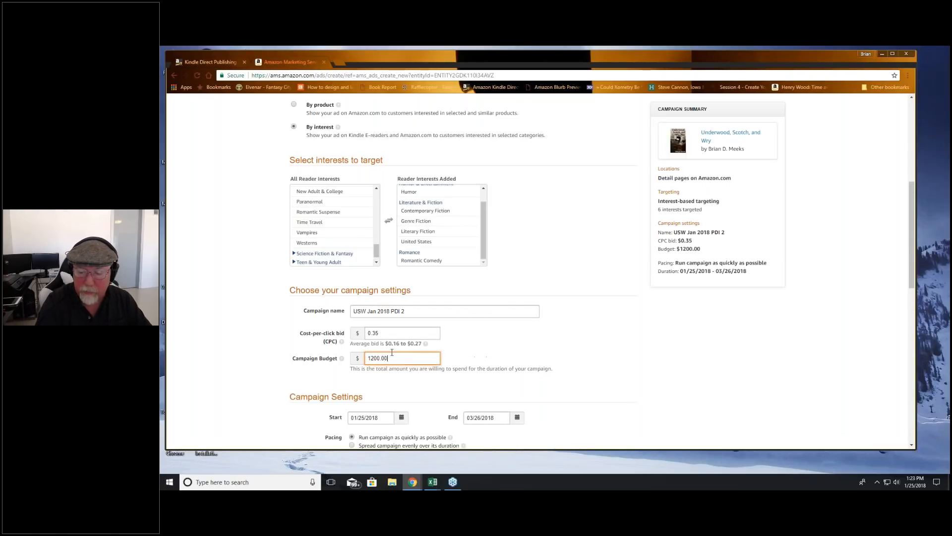
Step: Set the campaign budget to 1200.00
{"action": "key", "text": "Tab"}
{"action": "left_click", "coordinate": [556, 384]}
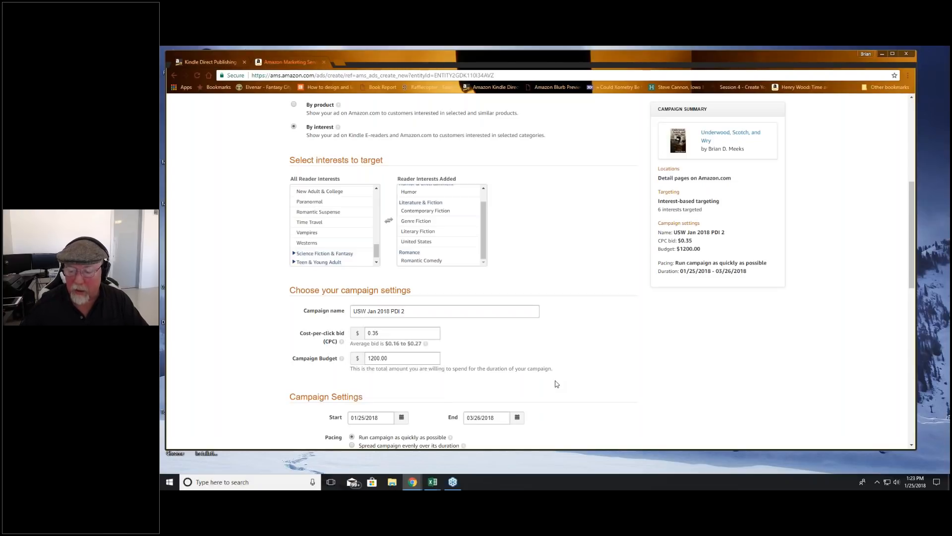
Step: Fill in the ad headline with "You'll love this snarky cup of satire soup." copied from Excel
{"action": "scroll", "coordinate": [556, 383], "scroll_direction": "down", "scroll_amount": 4}
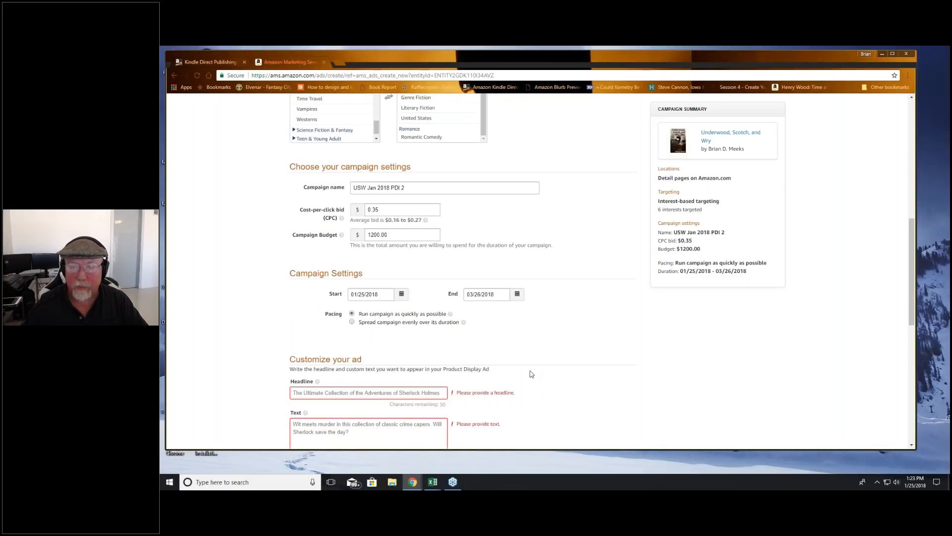
{"action": "key", "text": "alt+Tab"}
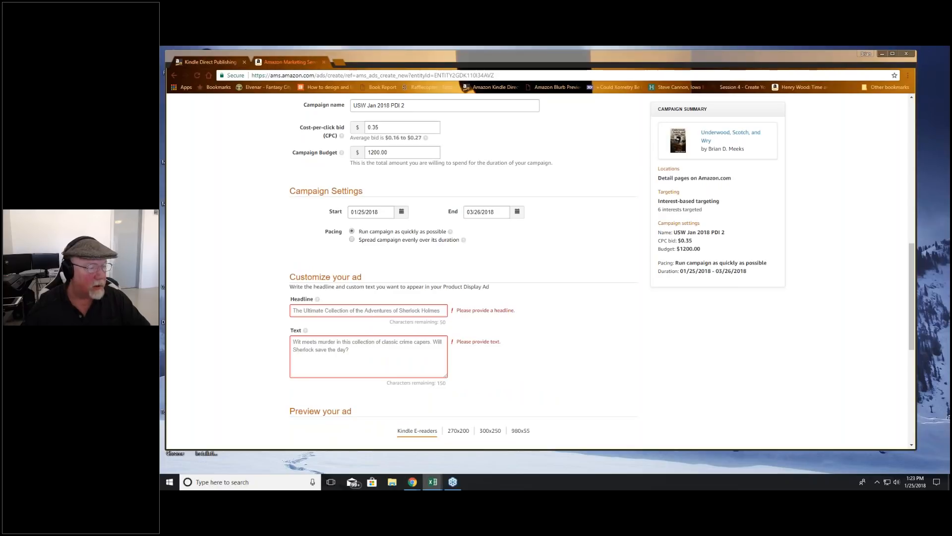
{"action": "left_click", "coordinate": [360, 310]}
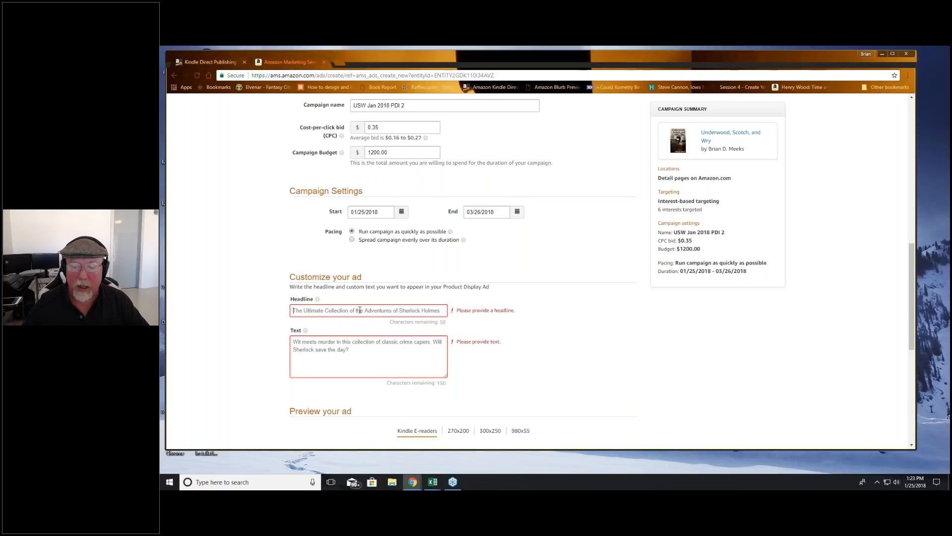
{"action": "type", "text": "You'll love this snarky cup of satire soup."}
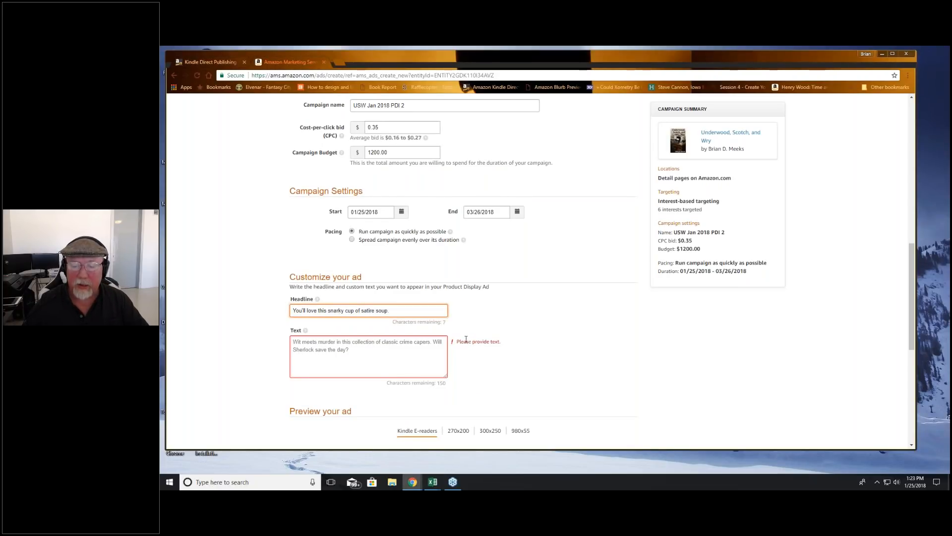
Step: Enlarge the page and paste the ad text from Excel, the satire soup blurb about an anti-hero looking for redemption that ends with "turning pages."
{"action": "scroll", "coordinate": [466, 339], "scroll_direction": "down", "scroll_amount": 3}
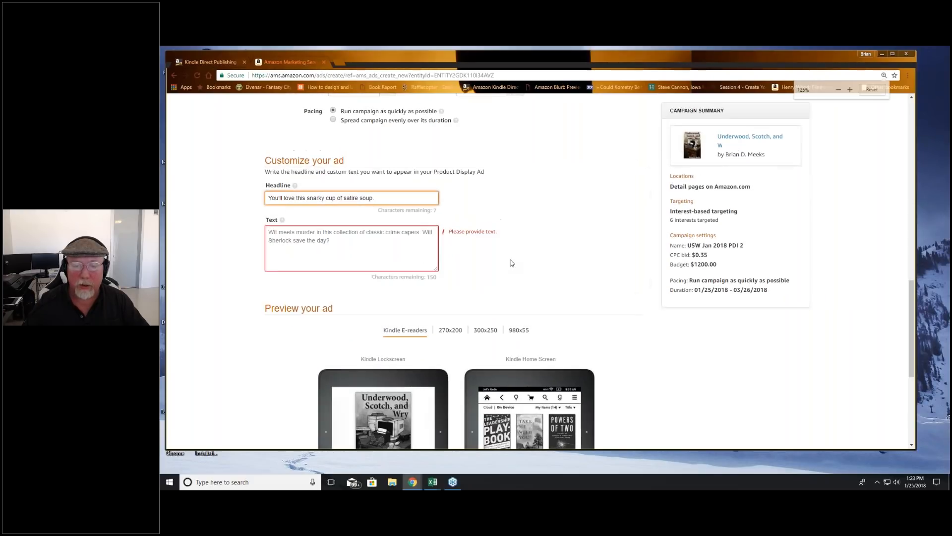
{"action": "key", "text": "ctrl+plus"}
{"action": "key", "text": "ctrl+plus"}
{"action": "key", "text": "ctrl+plus"}
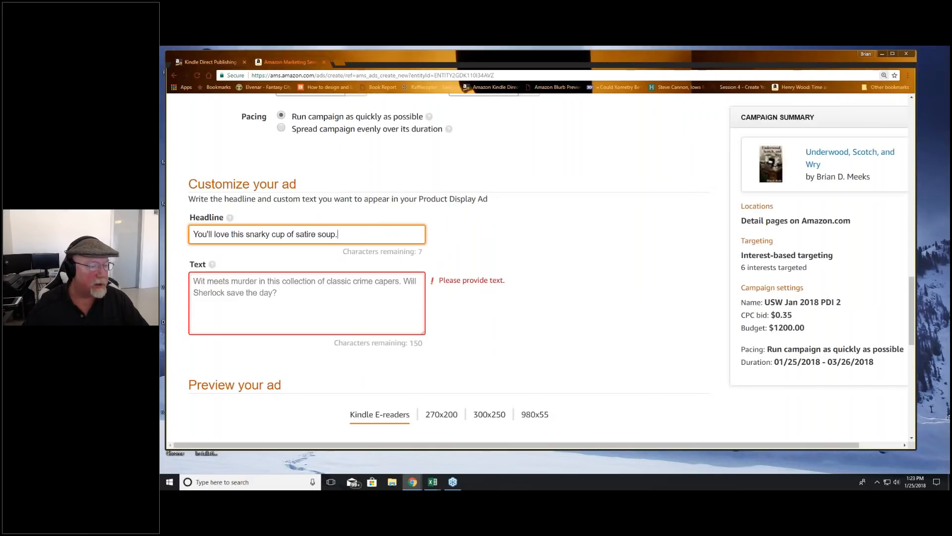
{"action": "key", "text": "alt+Tab"}
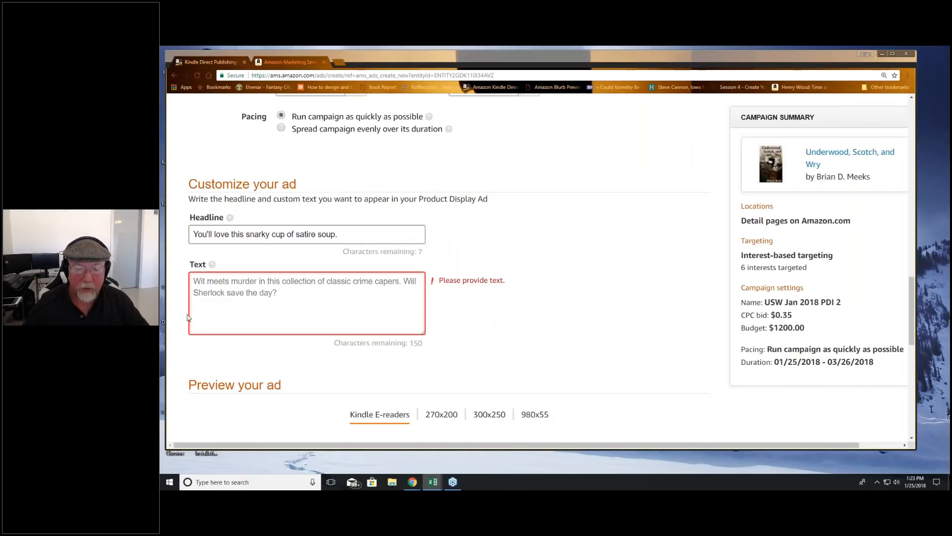
{"action": "left_click", "coordinate": [309, 314]}
{"action": "type", "text": "You'll love this snarky cup of satire soup, because everyone enjoys an anti-hero looking for redemption. It will keep you turning pages."}
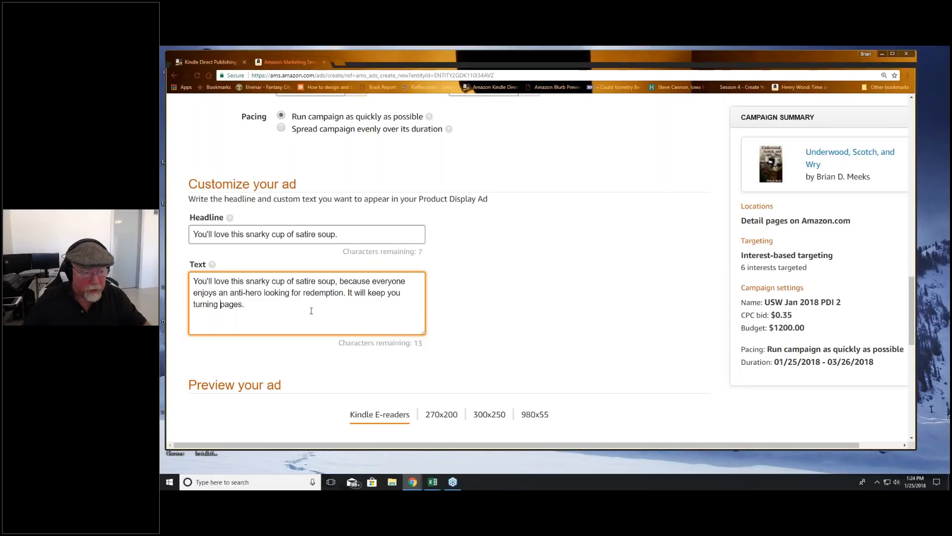
Step: Insert "the" before "pages" so the ad text ends with "It will keep you turning the pages."
{"action": "type", "text": "the"}
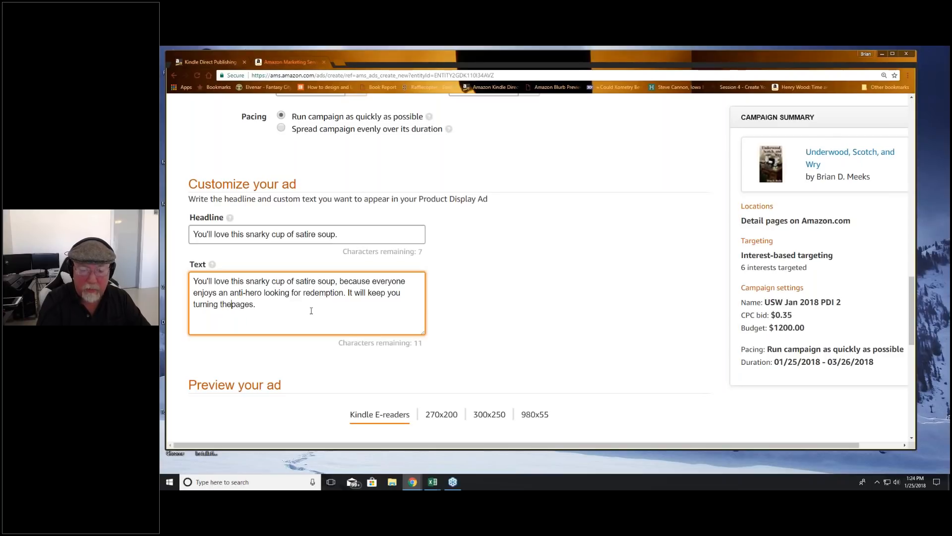
{"action": "key", "text": "alt+Tab"}
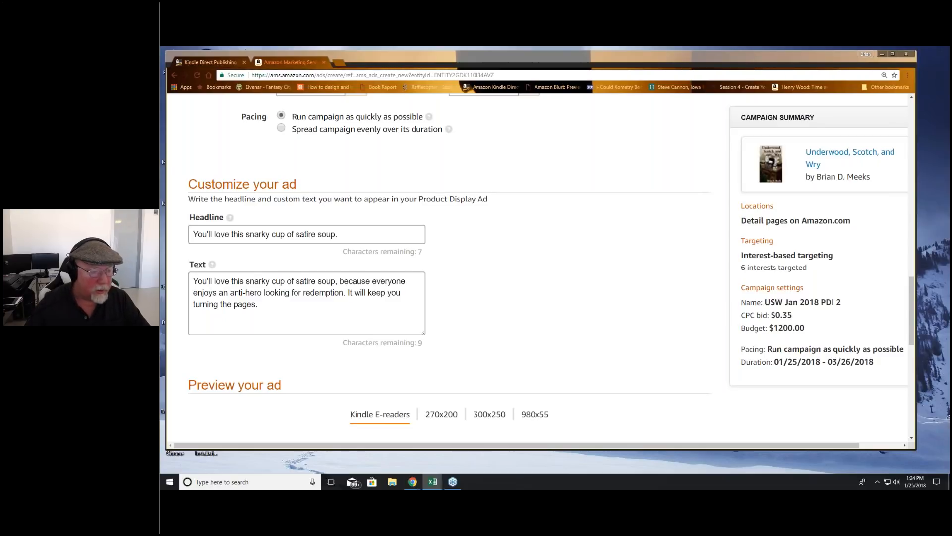
{"action": "left_click", "coordinate": [233, 332]}
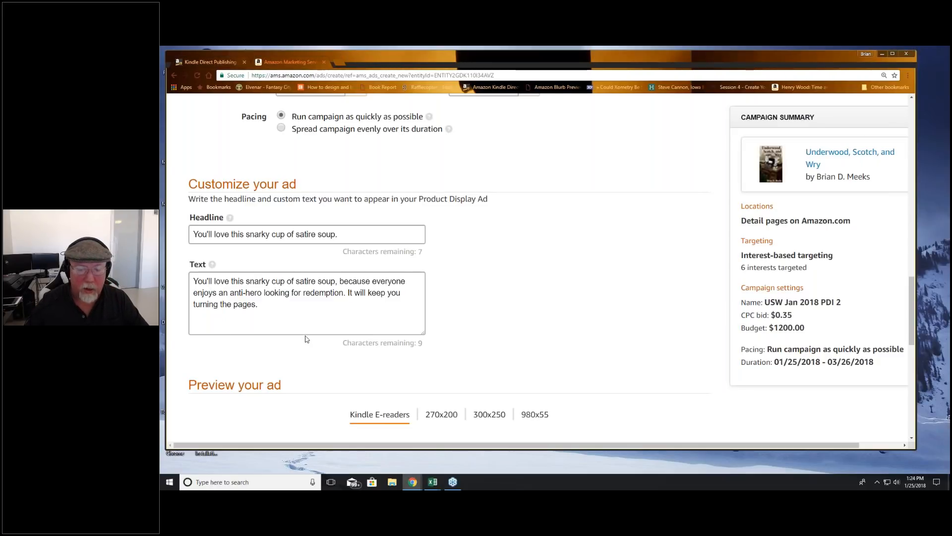
{"action": "left_click", "coordinate": [573, 316]}
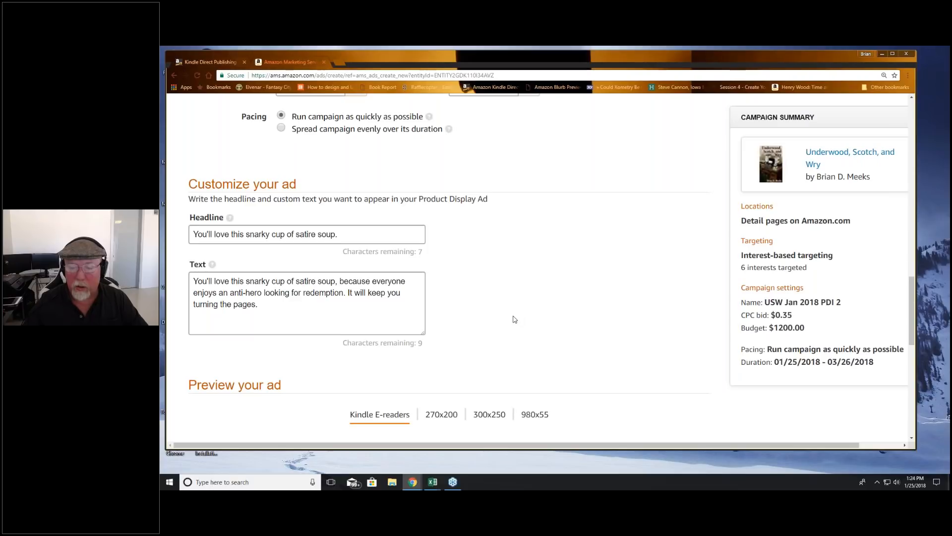
Step: Examine the ad preview in the Kindle E-readers, 270x200, 300x250 and 980x55 formats
{"action": "scroll", "coordinate": [514, 319], "scroll_direction": "up", "scroll_amount": 1}
{"action": "scroll", "coordinate": [514, 319], "scroll_direction": "down", "scroll_amount": 1}
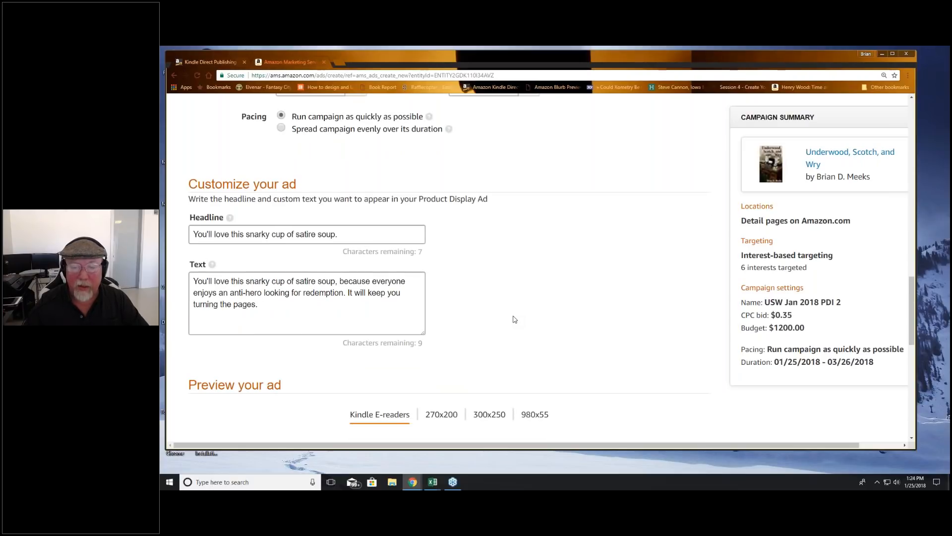
{"action": "scroll", "coordinate": [514, 319], "scroll_direction": "down", "scroll_amount": 7}
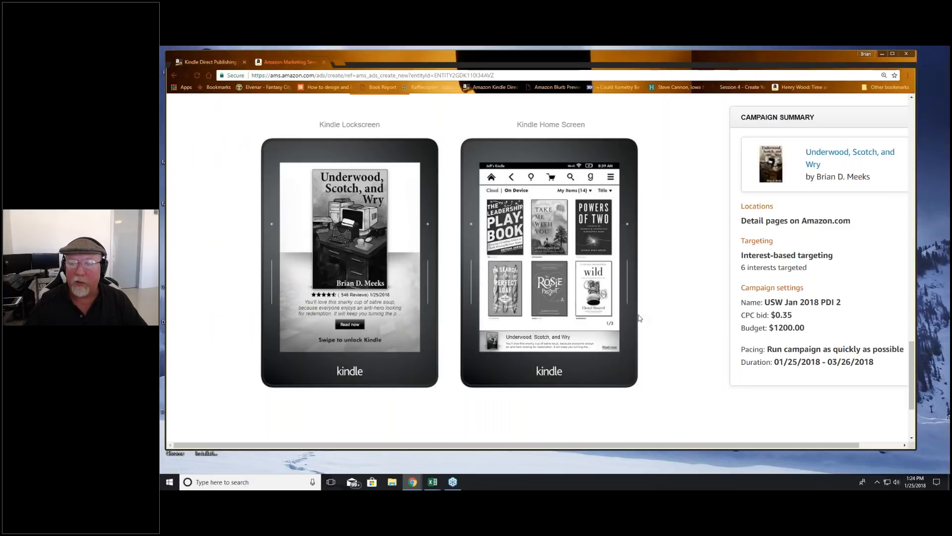
{"action": "scroll", "coordinate": [640, 318], "scroll_direction": "up", "scroll_amount": 1}
{"action": "scroll", "coordinate": [639, 315], "scroll_direction": "up", "scroll_amount": 1}
{"action": "left_click", "coordinate": [441, 209]}
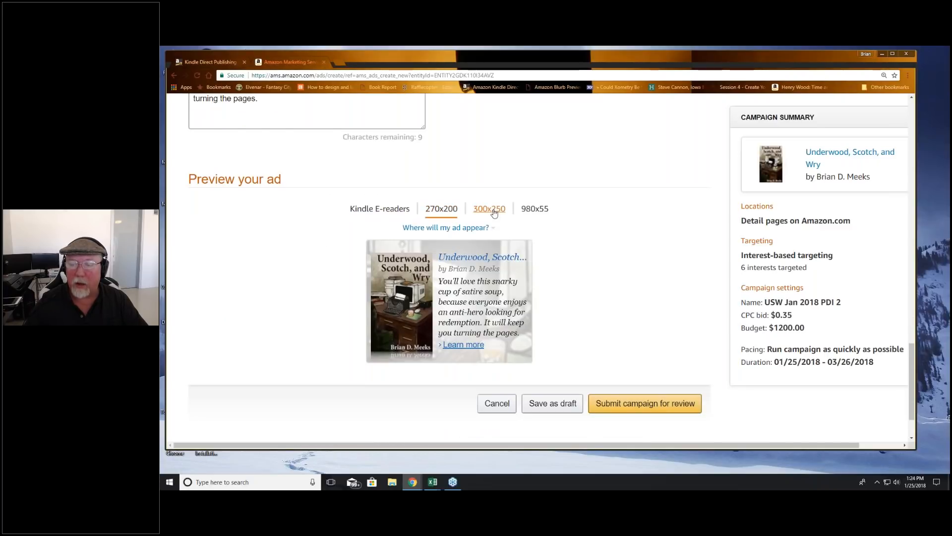
{"action": "left_click", "coordinate": [490, 208]}
{"action": "left_click", "coordinate": [531, 210]}
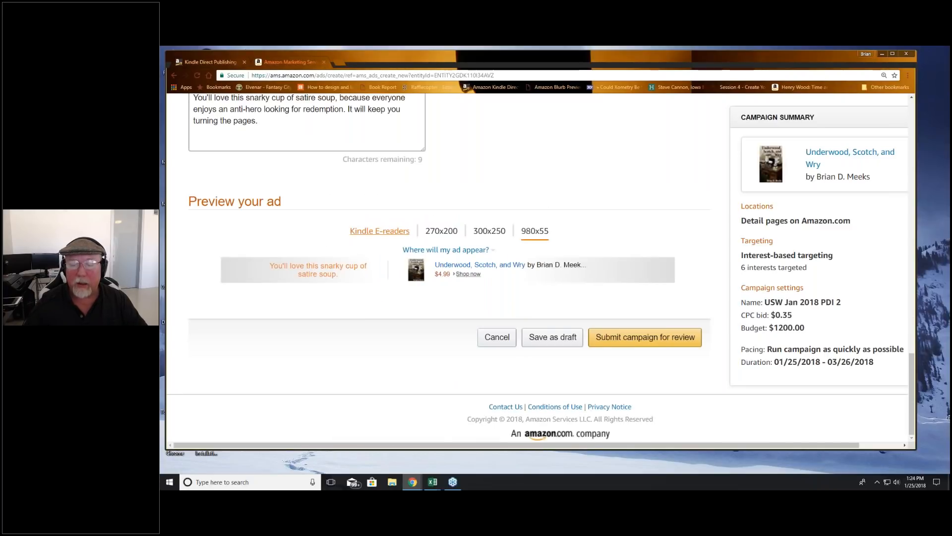
{"action": "left_click", "coordinate": [380, 230]}
{"action": "scroll", "coordinate": [531, 223], "scroll_direction": "down", "scroll_amount": 1}
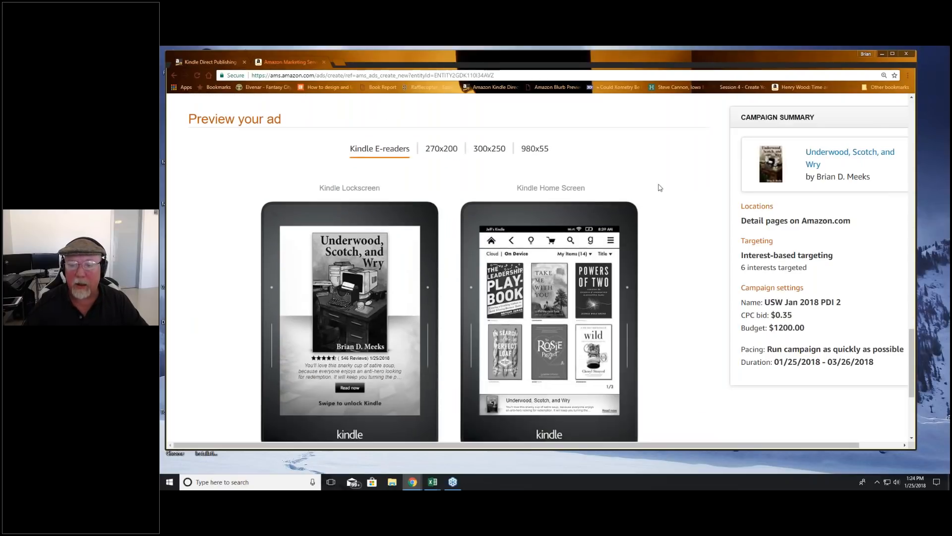
{"action": "scroll", "coordinate": [660, 187], "scroll_direction": "down", "scroll_amount": 1}
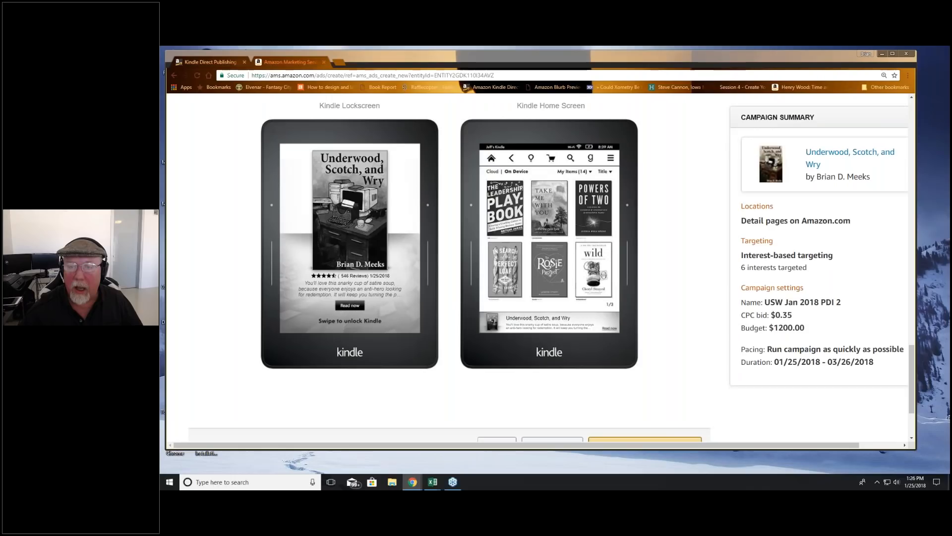
Step: Submit the "USW Jan 2018 PDI 2" campaign for review and look over its campaign summary
{"action": "scroll", "coordinate": [603, 257], "scroll_direction": "up", "scroll_amount": 15}
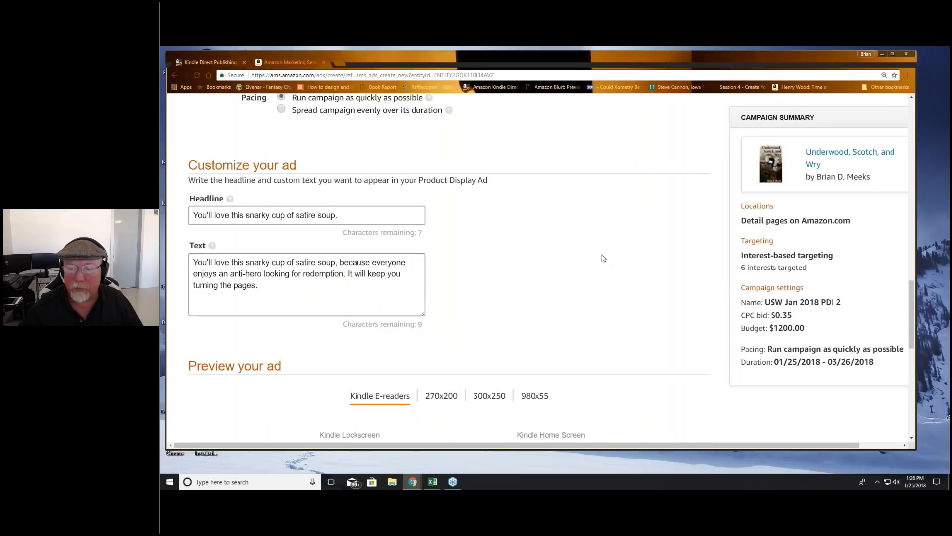
{"action": "scroll", "coordinate": [603, 257], "scroll_direction": "down", "scroll_amount": 15}
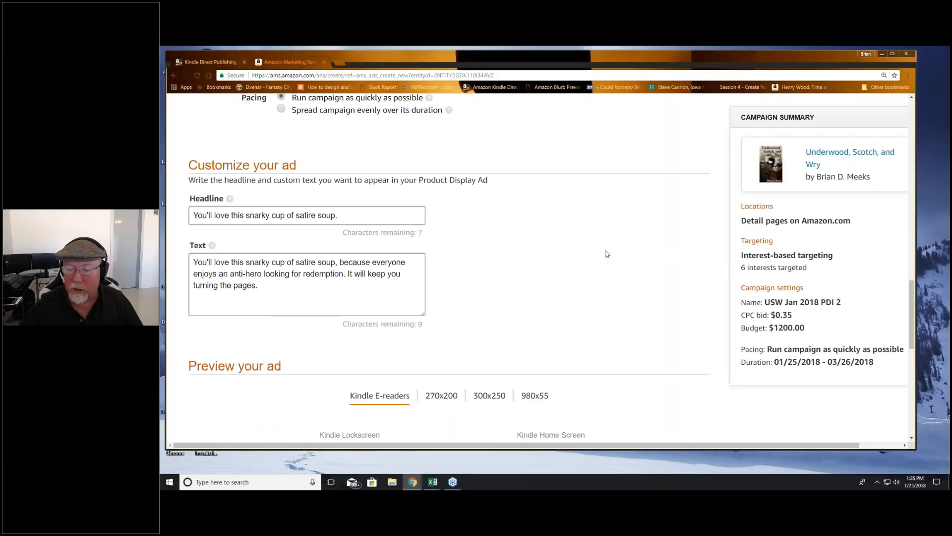
{"action": "left_click", "coordinate": [639, 337]}
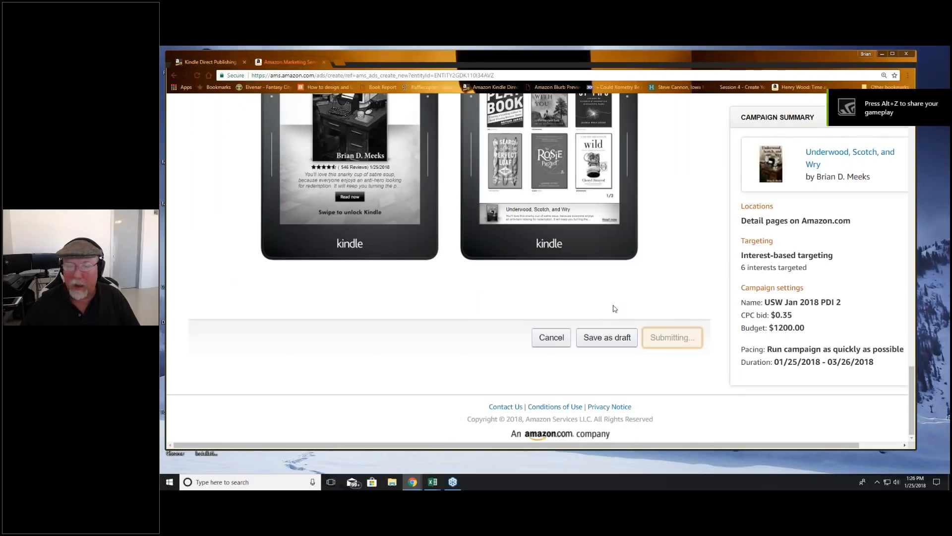
{"action": "scroll", "coordinate": [366, 234], "scroll_direction": "up", "scroll_amount": 3}
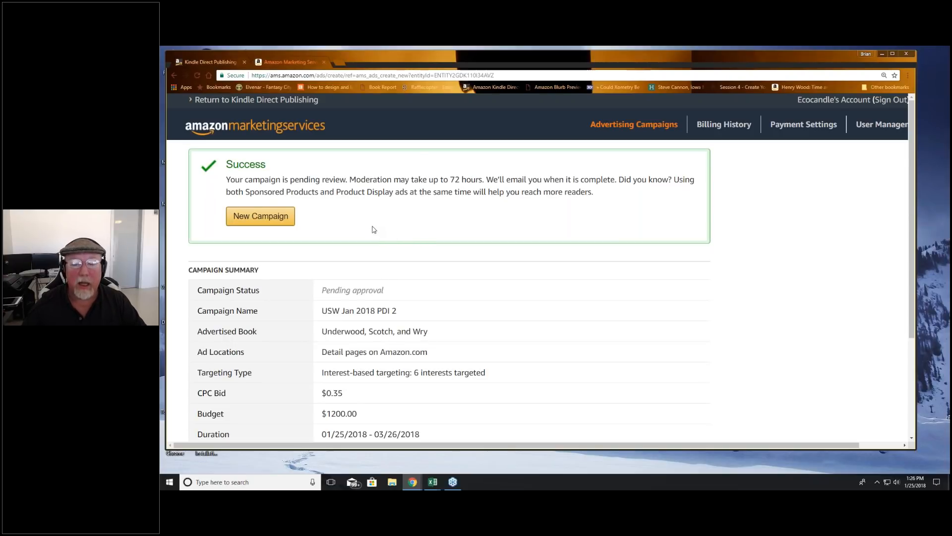
{"action": "scroll", "coordinate": [373, 229], "scroll_direction": "down", "scroll_amount": 3}
{"action": "scroll", "coordinate": [342, 229], "scroll_direction": "up", "scroll_amount": 3}
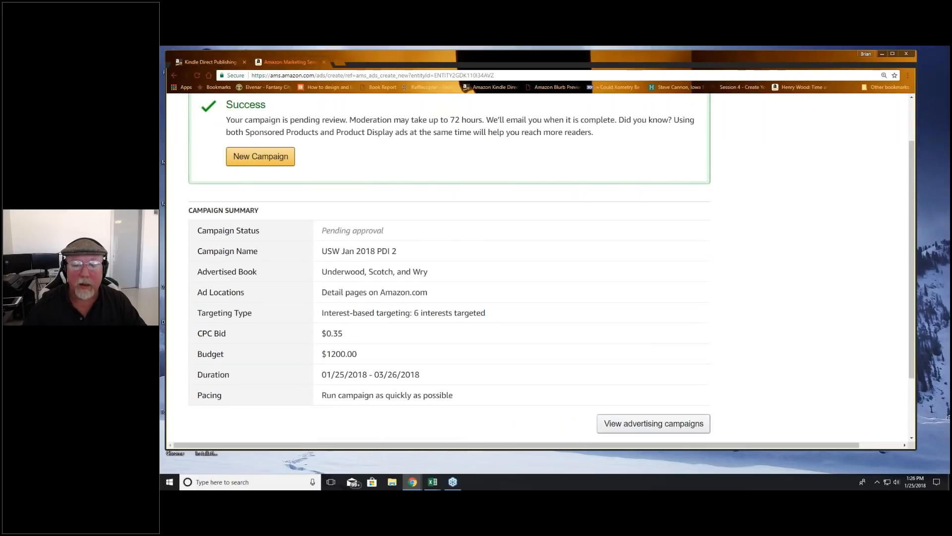
Step: Start a new Product Display Ads campaign and select Underwood, Scotch, and Wry as the advertised book
{"action": "left_click", "coordinate": [268, 216]}
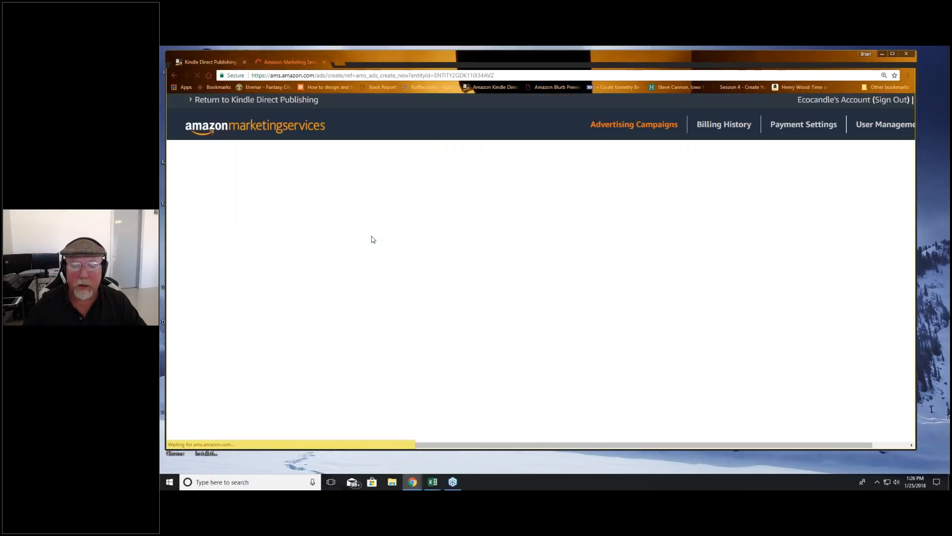
{"action": "left_click", "coordinate": [391, 260]}
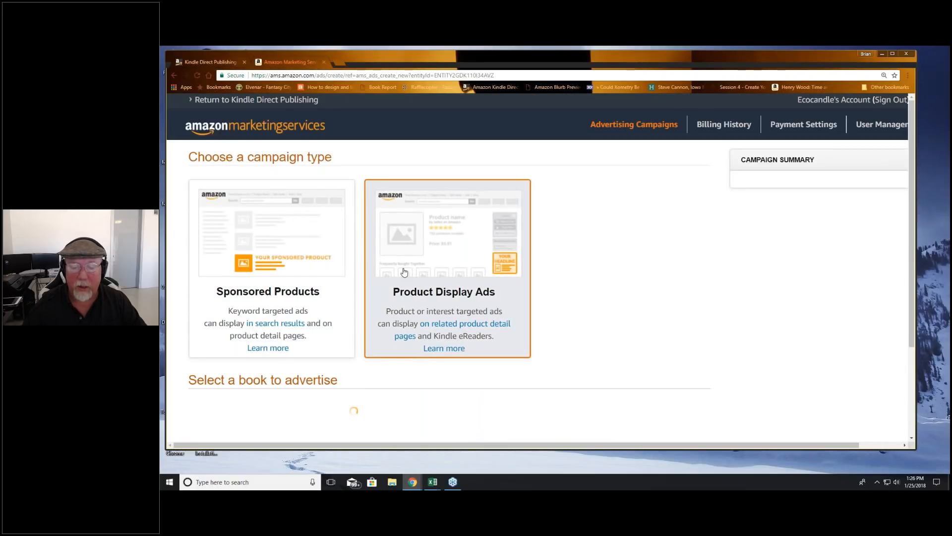
{"action": "scroll", "coordinate": [405, 272], "scroll_direction": "down", "scroll_amount": 3}
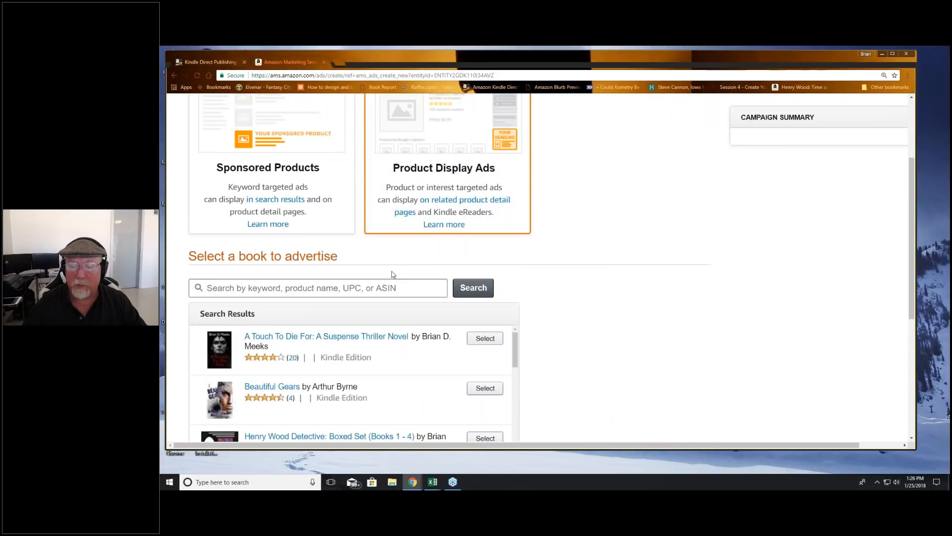
{"action": "scroll", "coordinate": [393, 274], "scroll_direction": "down", "scroll_amount": 12}
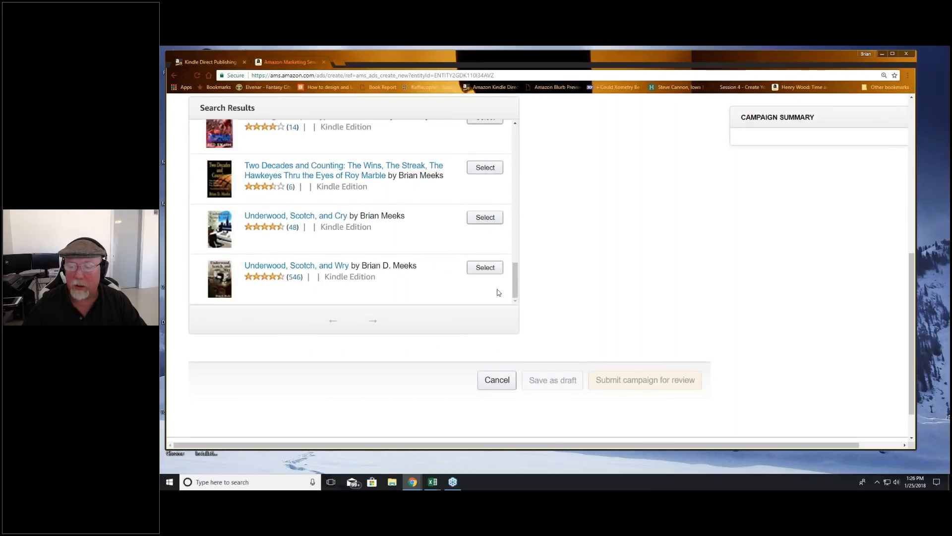
{"action": "left_click", "coordinate": [485, 268]}
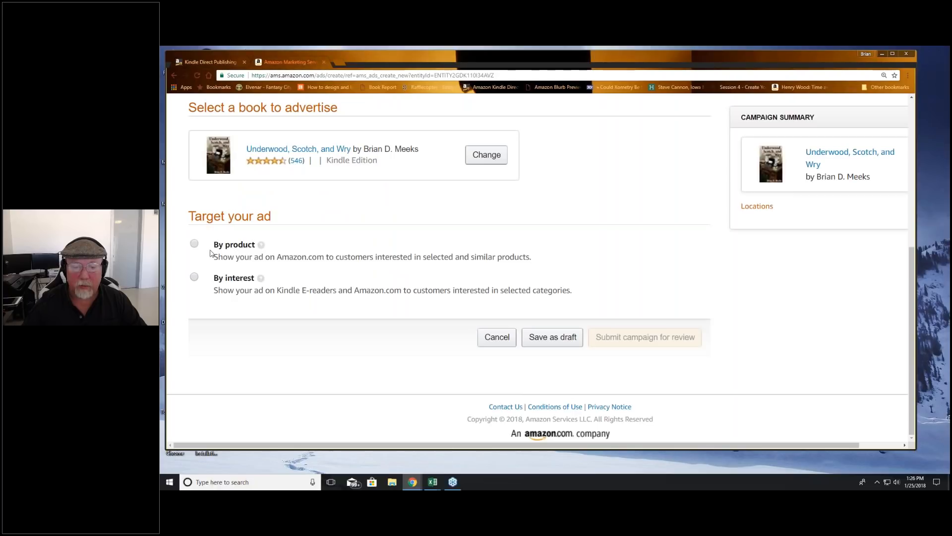
Step: Compare the by-product and by-interest targeting options, and settle on targeting the ad by product with Target Specific Products
{"action": "left_click", "coordinate": [194, 244]}
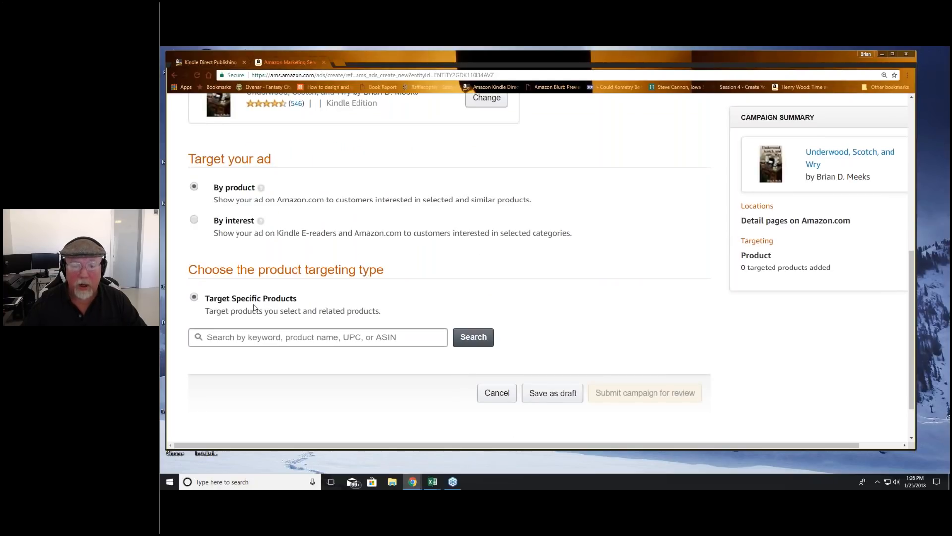
{"action": "scroll", "coordinate": [194, 287], "scroll_direction": "down", "scroll_amount": 1}
{"action": "scroll", "coordinate": [194, 288], "scroll_direction": "up", "scroll_amount": 2}
{"action": "left_click", "coordinate": [194, 289]}
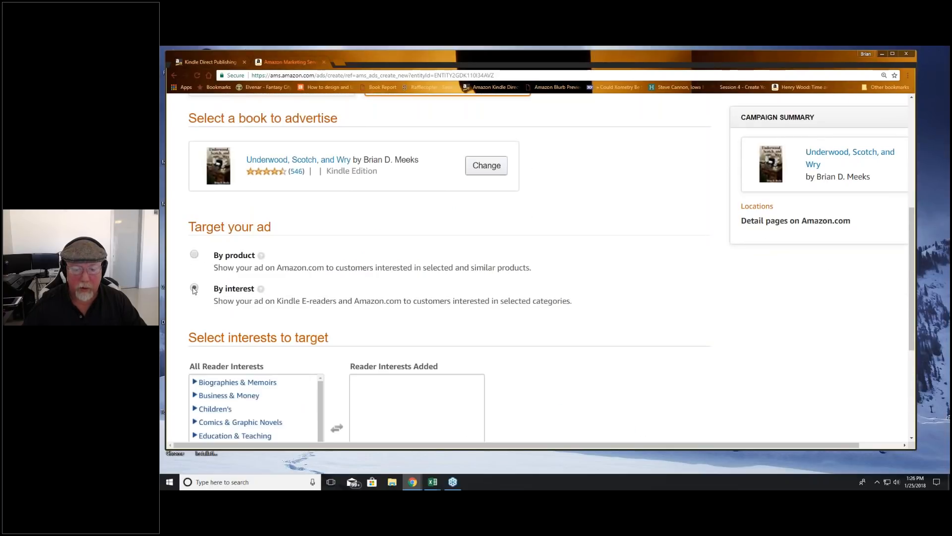
{"action": "scroll", "coordinate": [289, 315], "scroll_direction": "down", "scroll_amount": 3}
{"action": "scroll", "coordinate": [193, 223], "scroll_direction": "up", "scroll_amount": 2}
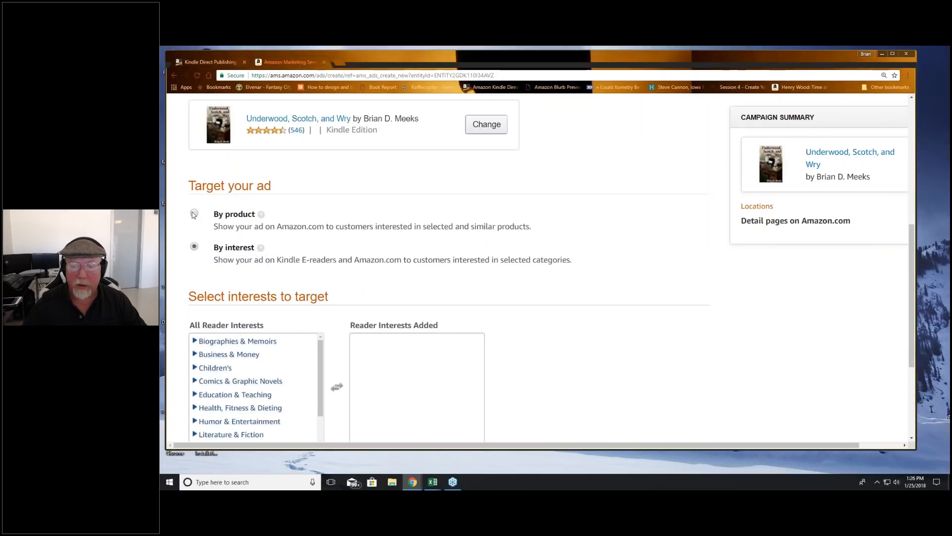
{"action": "left_click", "coordinate": [193, 213]}
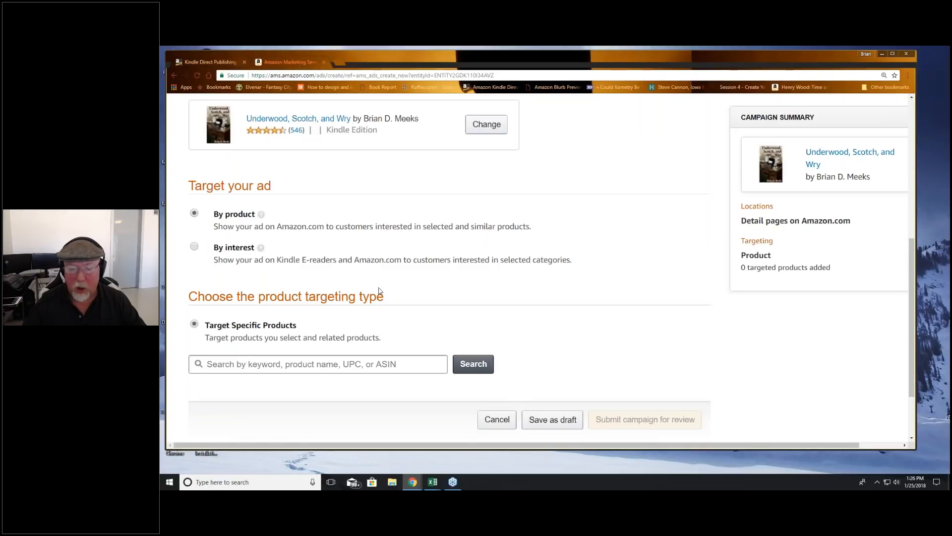
{"action": "scroll", "coordinate": [378, 291], "scroll_direction": "down", "scroll_amount": 2}
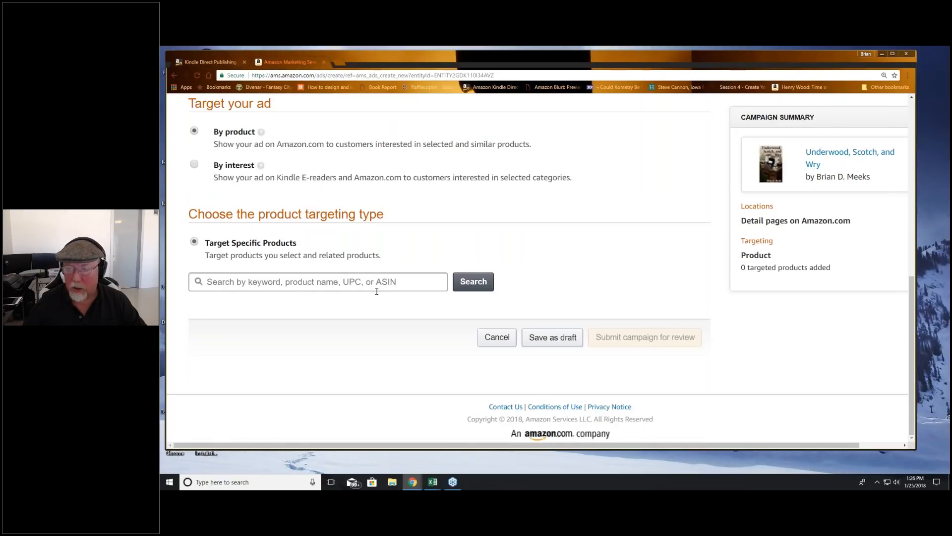
{"action": "scroll", "coordinate": [377, 291], "scroll_direction": "up", "scroll_amount": 1}
{"action": "scroll", "coordinate": [484, 275], "scroll_direction": "up", "scroll_amount": 9}
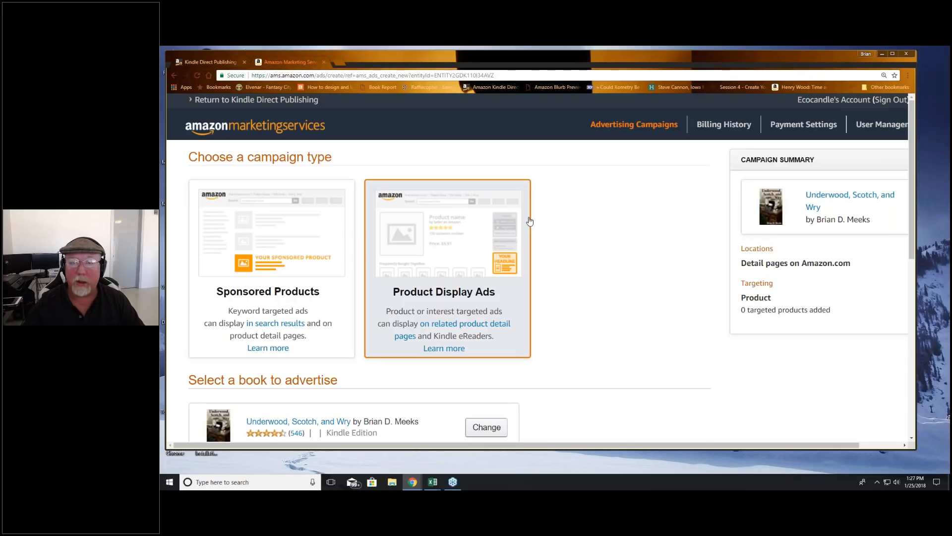
{"action": "scroll", "coordinate": [563, 237], "scroll_direction": "down", "scroll_amount": 1}
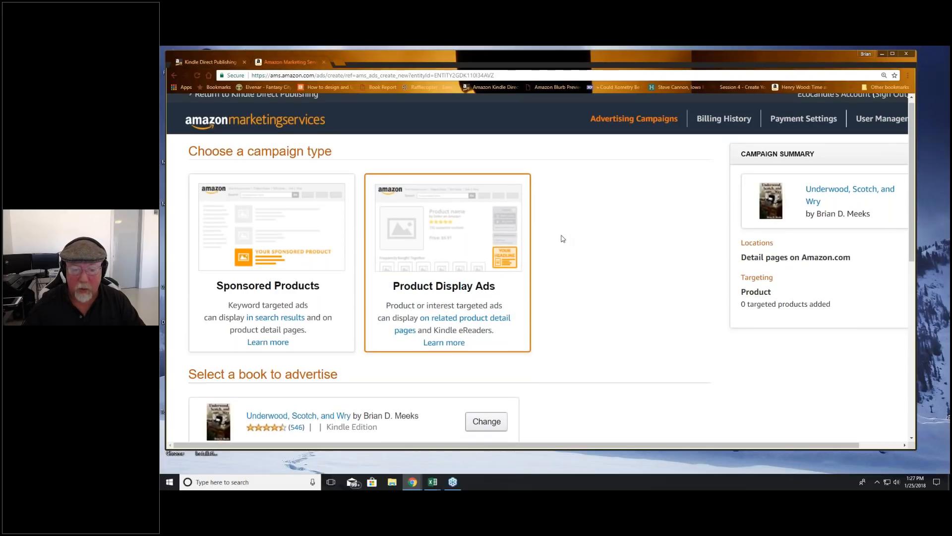
{"action": "scroll", "coordinate": [563, 238], "scroll_direction": "down", "scroll_amount": 6}
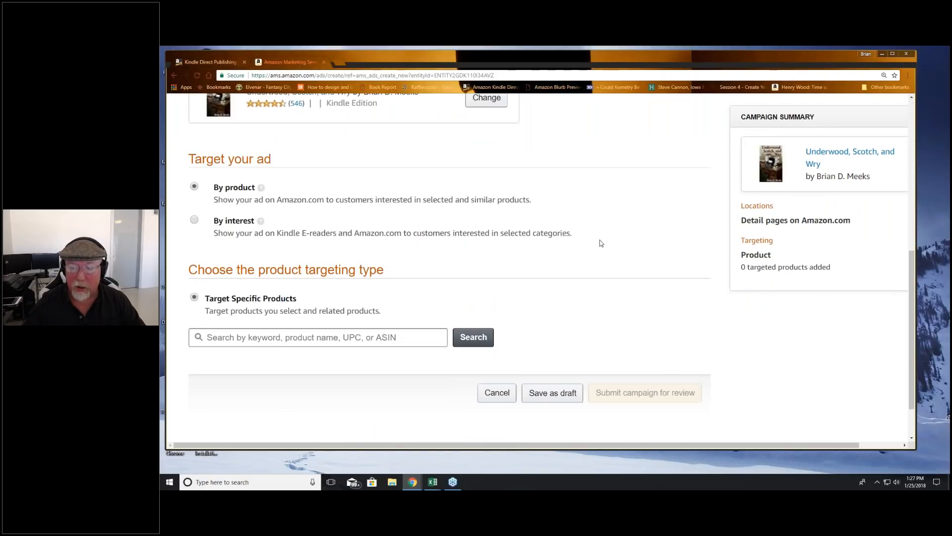
{"action": "scroll", "coordinate": [601, 243], "scroll_direction": "up", "scroll_amount": 3}
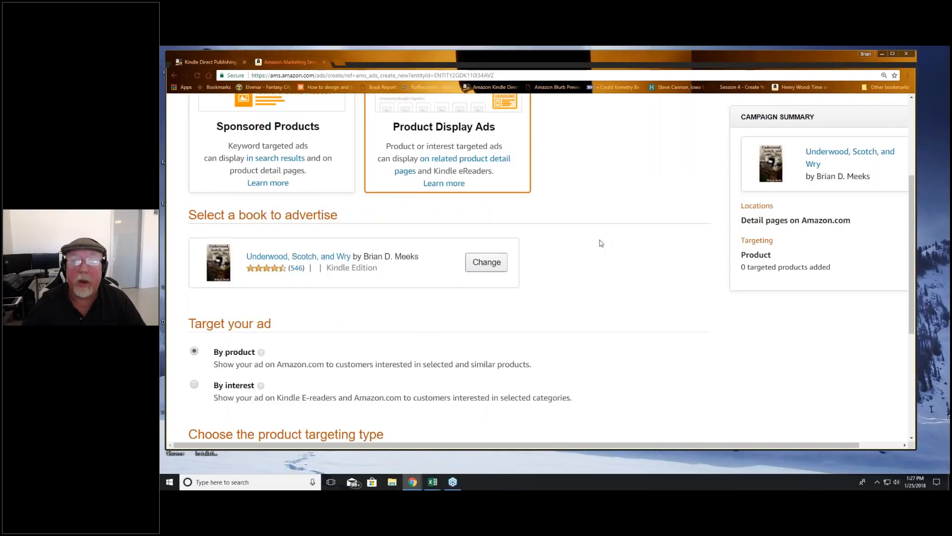
{"action": "scroll", "coordinate": [601, 243], "scroll_direction": "up", "scroll_amount": 3}
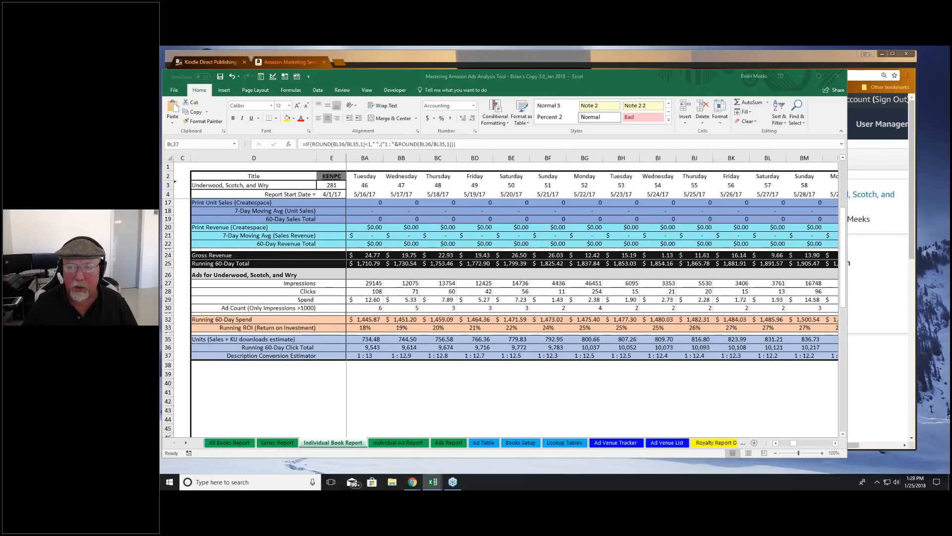
Step: Review the upper sales and page-read rows of the Individual Book Report, and move the Excel window away to uncover the campaign form
{"action": "scroll", "coordinate": [356, 356], "scroll_direction": "up", "scroll_amount": 4}
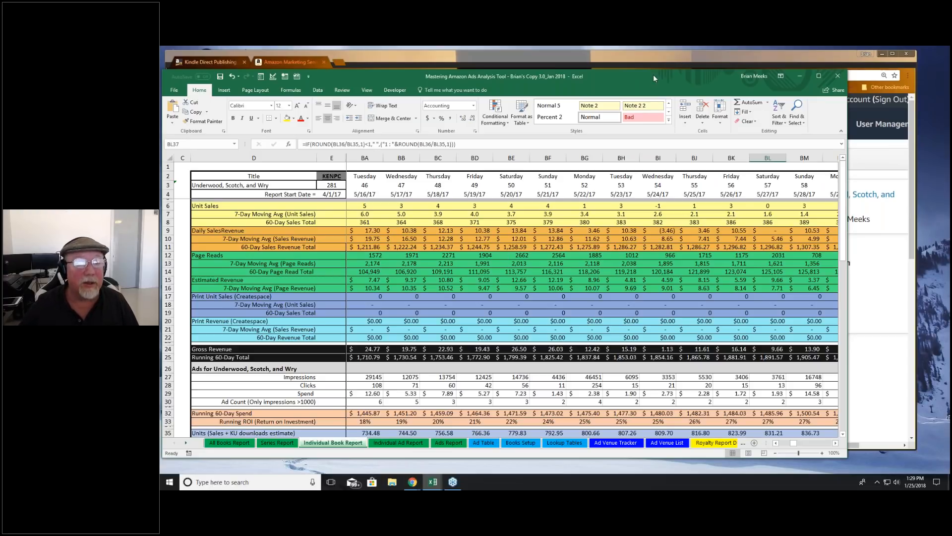
{"action": "left_click_drag", "start_coordinate": [654, 76], "coordinate": [161, 94]}
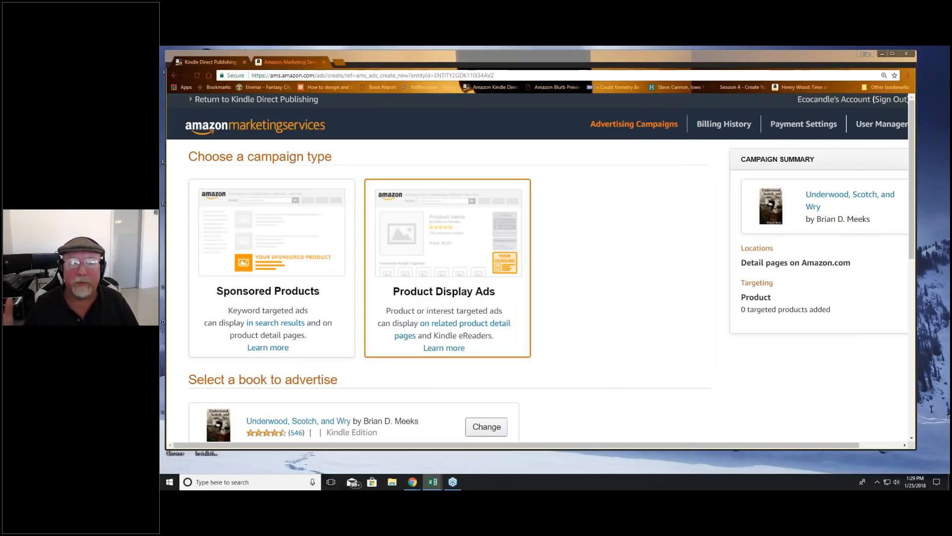
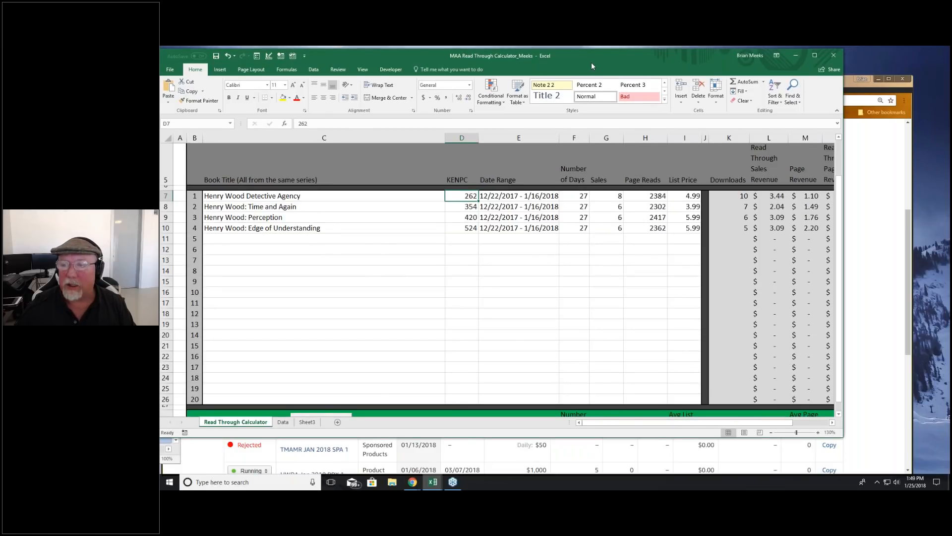
Step: Move the read-through calculator window aside and open the Kindle Direct Publishing Bookshelf in the browser
{"action": "left_click_drag", "start_coordinate": [591, 62], "coordinate": [164, 77]}
{"action": "left_click", "coordinate": [254, 85]}
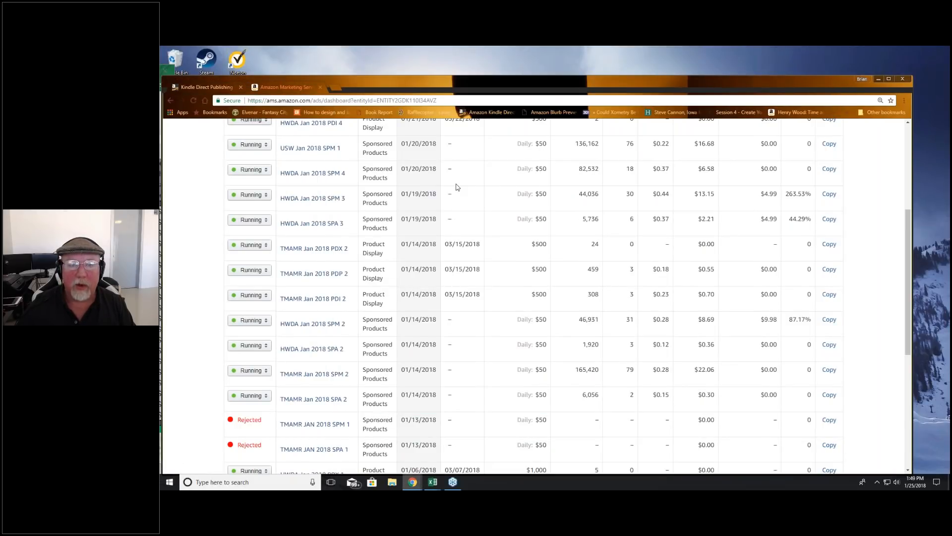
{"action": "scroll", "coordinate": [458, 188], "scroll_direction": "up", "scroll_amount": 5}
{"action": "left_click", "coordinate": [207, 87]}
{"action": "left_click", "coordinate": [440, 185]}
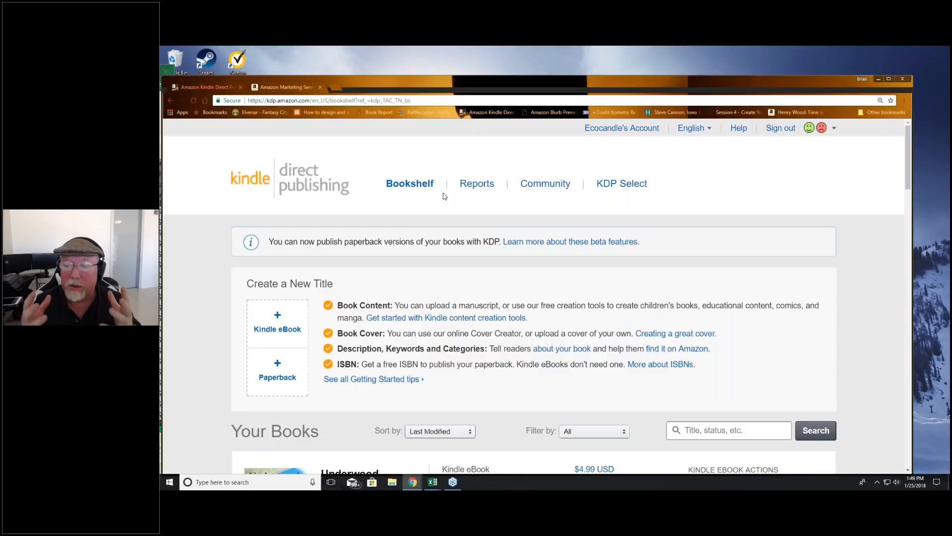
{"action": "left_click", "coordinate": [410, 184]}
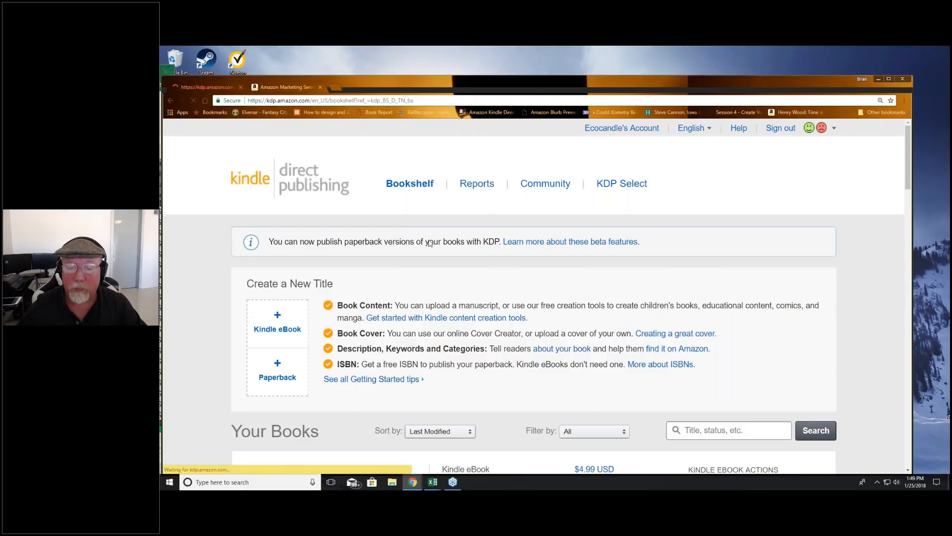
Step: Open the promotion and advertising page for Underwood, Scotch, and Cry and look up its KENPC page count
{"action": "scroll", "coordinate": [430, 243], "scroll_direction": "down", "scroll_amount": 4}
{"action": "scroll", "coordinate": [491, 229], "scroll_direction": "down", "scroll_amount": 2}
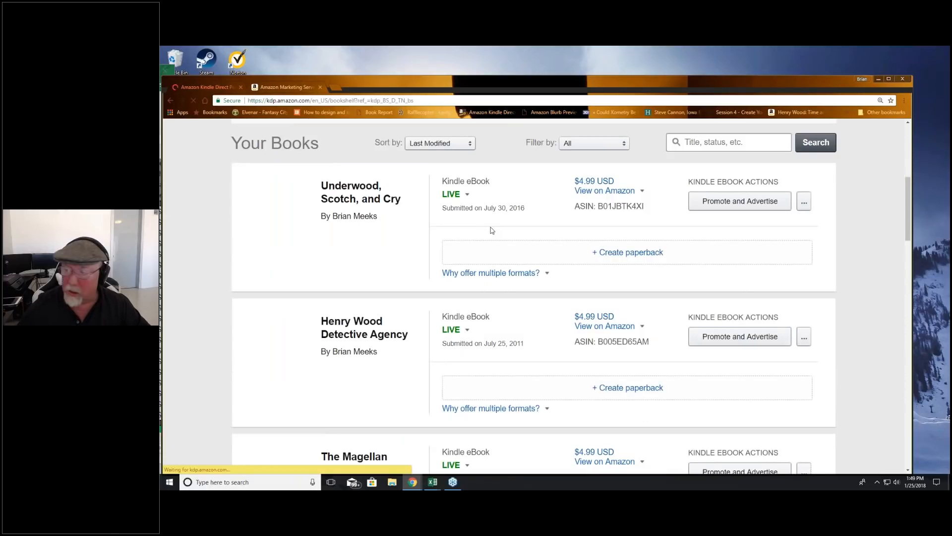
{"action": "key", "text": "ctrl+minus"}
{"action": "key", "text": "ctrl+minus"}
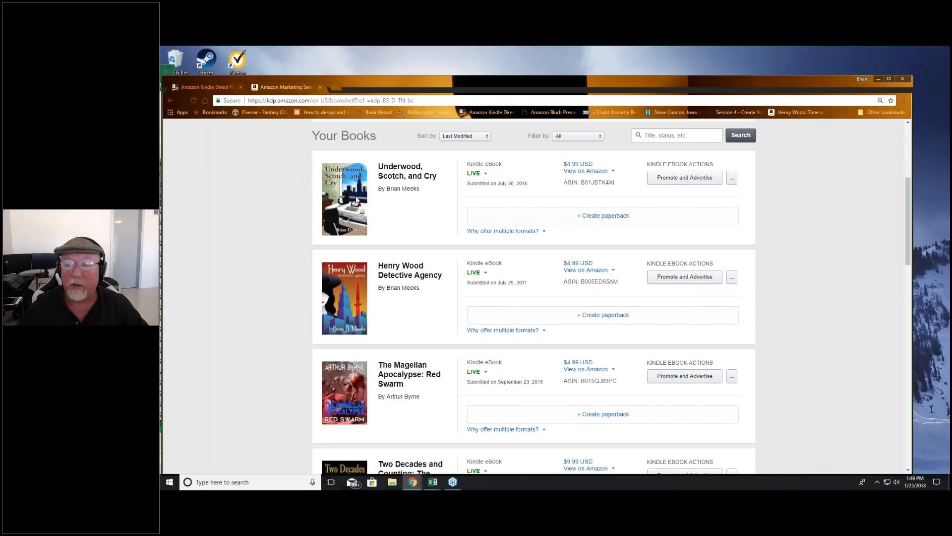
{"action": "left_click", "coordinate": [681, 179]}
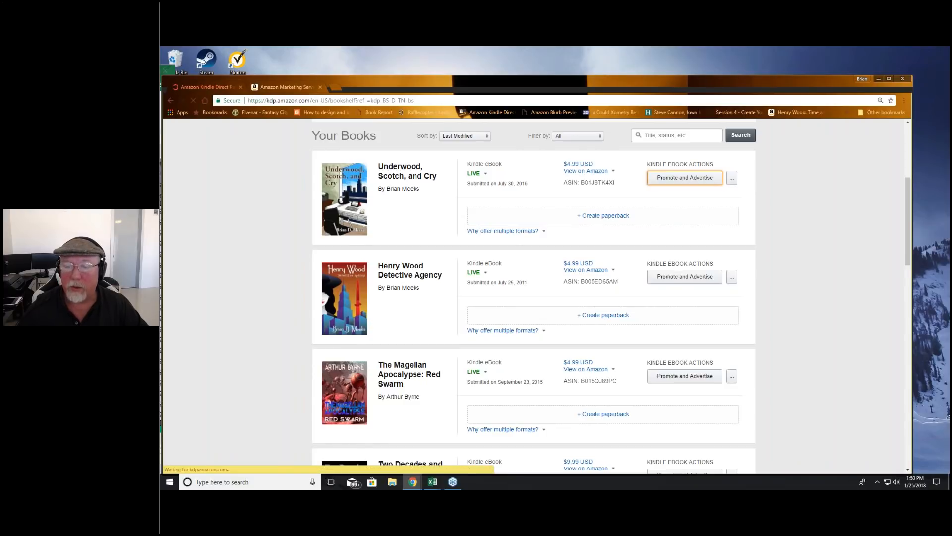
{"action": "scroll", "coordinate": [695, 233], "scroll_direction": "down", "scroll_amount": 2}
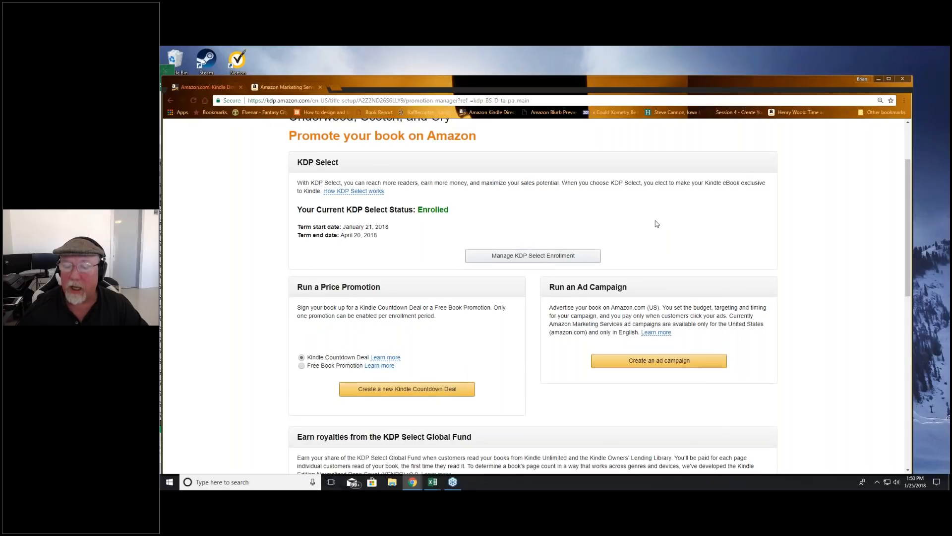
{"action": "scroll", "coordinate": [656, 220], "scroll_direction": "down", "scroll_amount": 5}
{"action": "scroll", "coordinate": [352, 198], "scroll_direction": "down", "scroll_amount": 1}
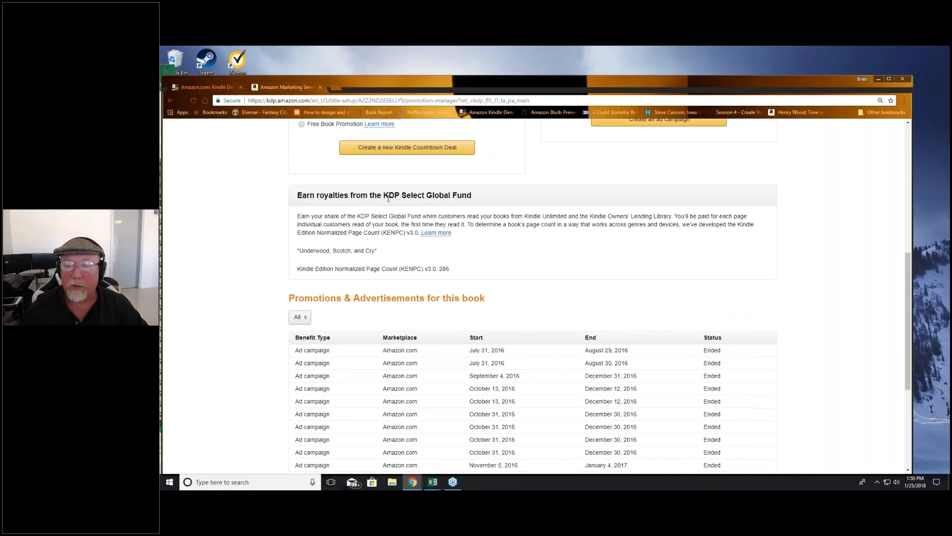
{"action": "double_click", "coordinate": [443, 270]}
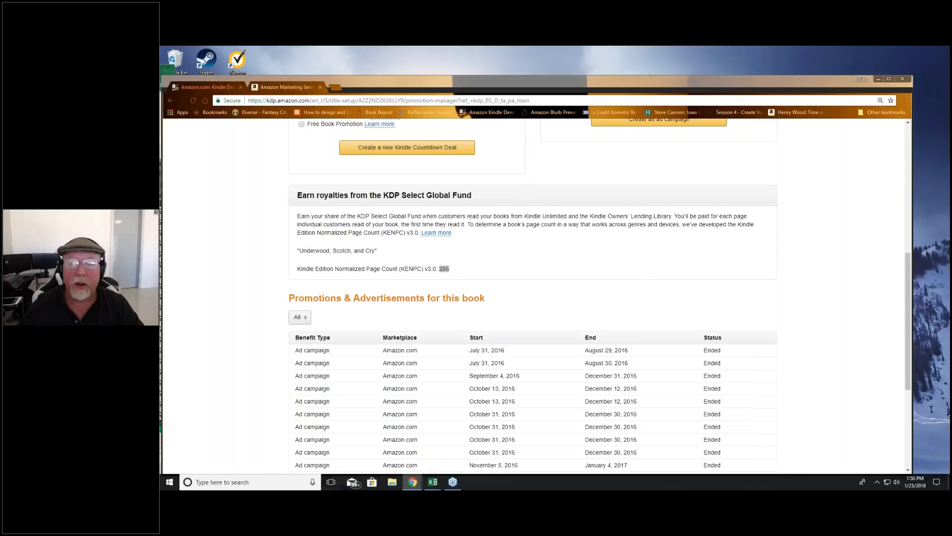
Step: Bring the Excel read-through calculator back into view and review the KENPC, Date Range and Number of Days entries for the four Henry Wood books
{"action": "left_click_drag", "start_coordinate": [161, 74], "coordinate": [538, 65]}
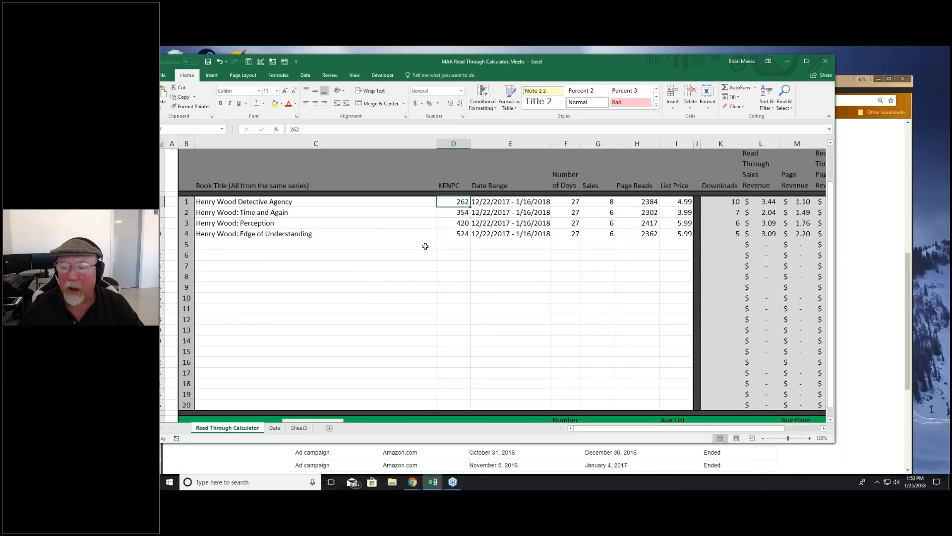
{"action": "left_click_drag", "start_coordinate": [454, 201], "coordinate": [453, 234]}
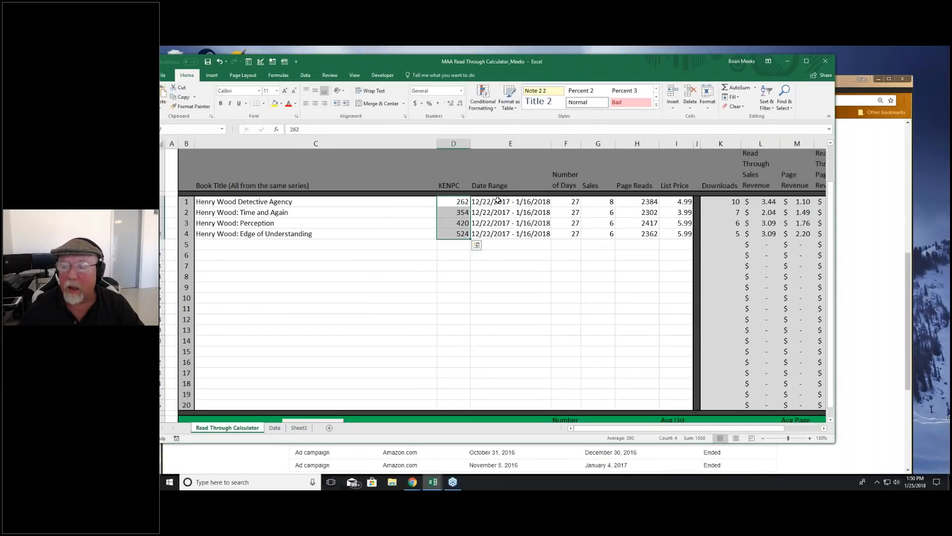
{"action": "left_click_drag", "start_coordinate": [495, 202], "coordinate": [496, 234]}
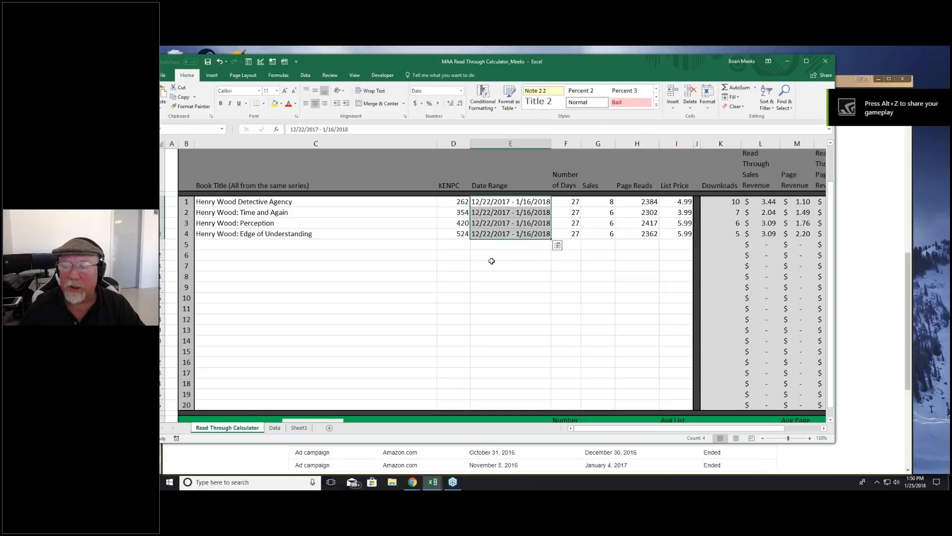
{"action": "left_click_drag", "start_coordinate": [567, 202], "coordinate": [566, 234]}
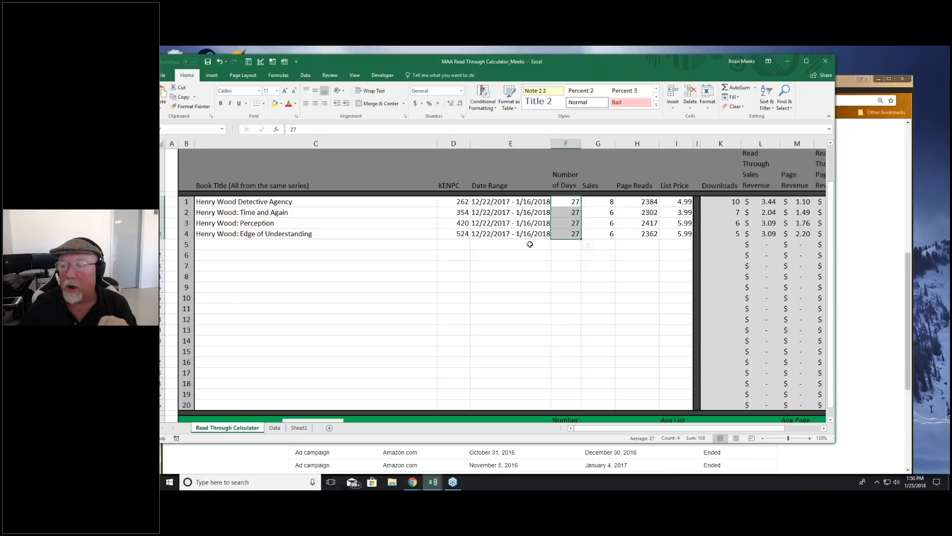
{"action": "left_click_drag", "start_coordinate": [566, 201], "coordinate": [566, 236]}
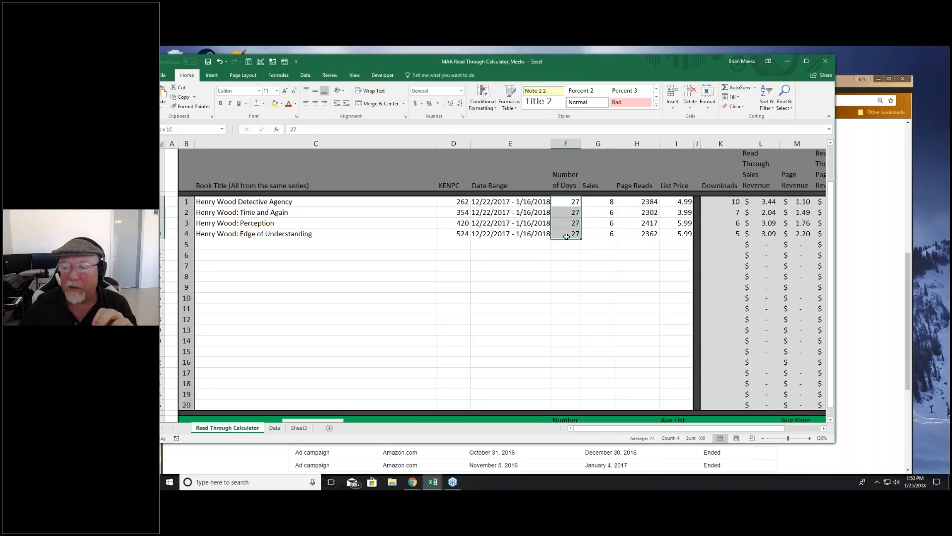
{"action": "left_click", "coordinate": [484, 204]}
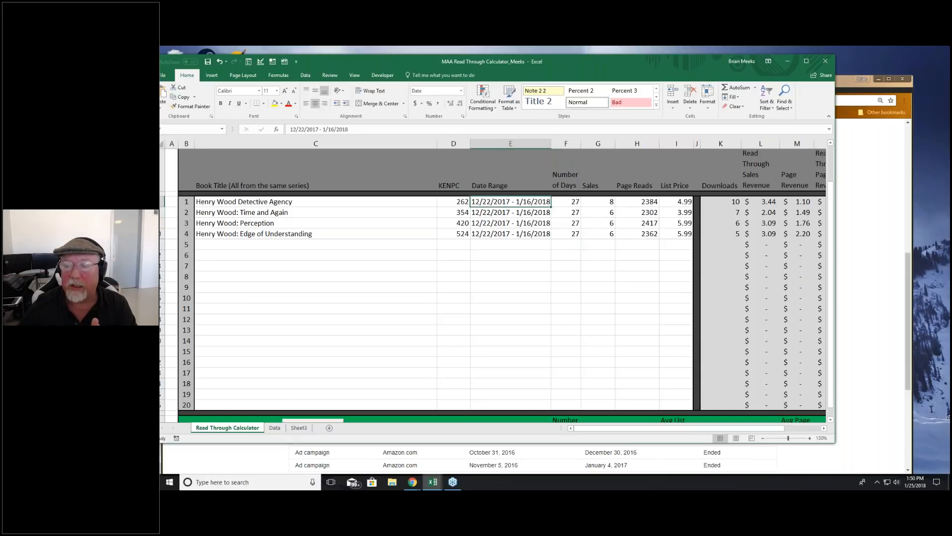
{"action": "left_click_drag", "start_coordinate": [562, 203], "coordinate": [564, 235]}
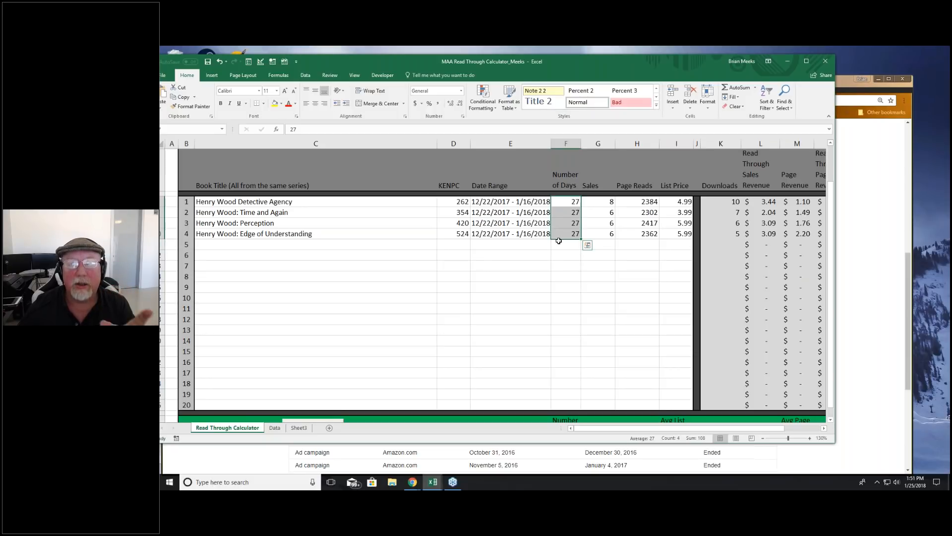
Step: Examine the Henry Wood series titles in reading order, along with the first book's number of days and sales
{"action": "left_click", "coordinate": [301, 202]}
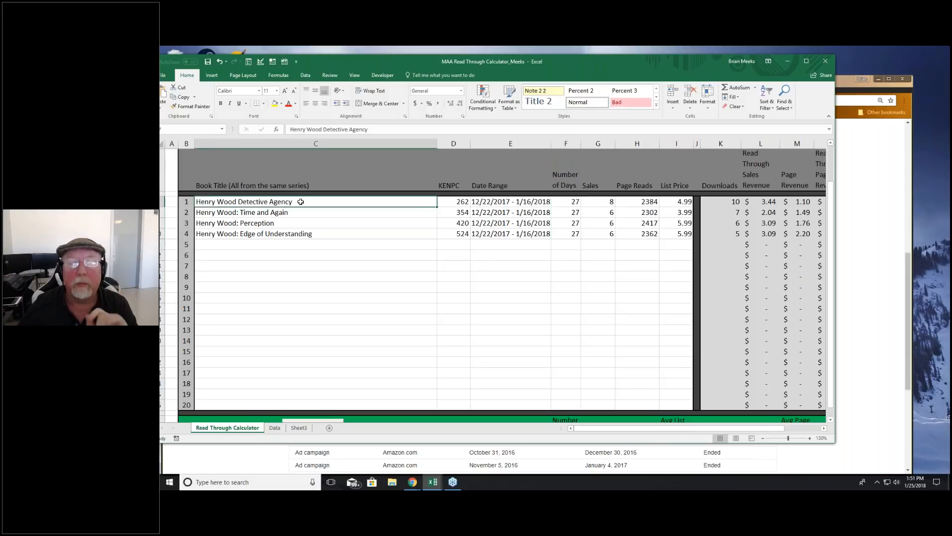
{"action": "left_click", "coordinate": [571, 204]}
{"action": "left_click", "coordinate": [595, 204]}
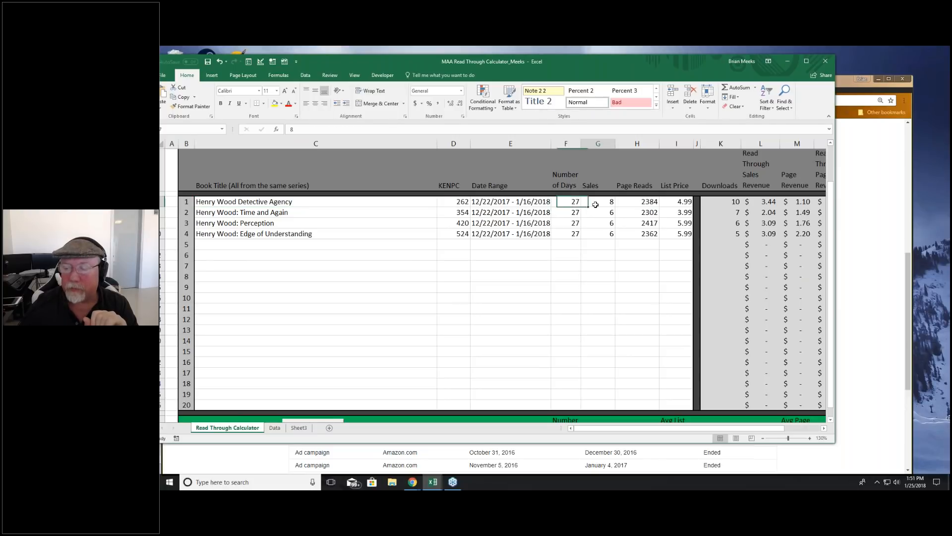
{"action": "left_click", "coordinate": [560, 205]}
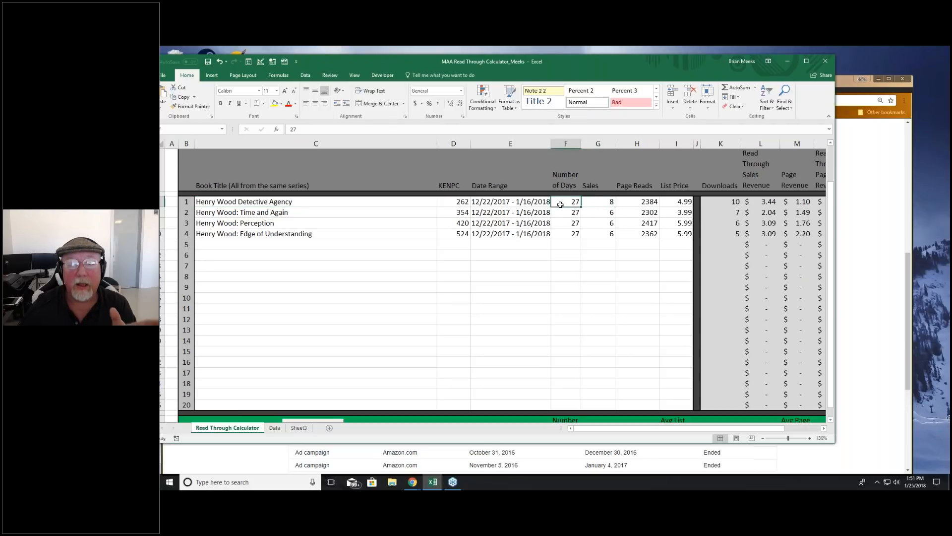
{"action": "mouse_move", "coordinate": [291, 201]}
{"action": "left_mouse_down"}
{"action": "mouse_move", "coordinate": [291, 213]}
{"action": "mouse_move", "coordinate": [304, 211]}
{"action": "left_mouse_up"}
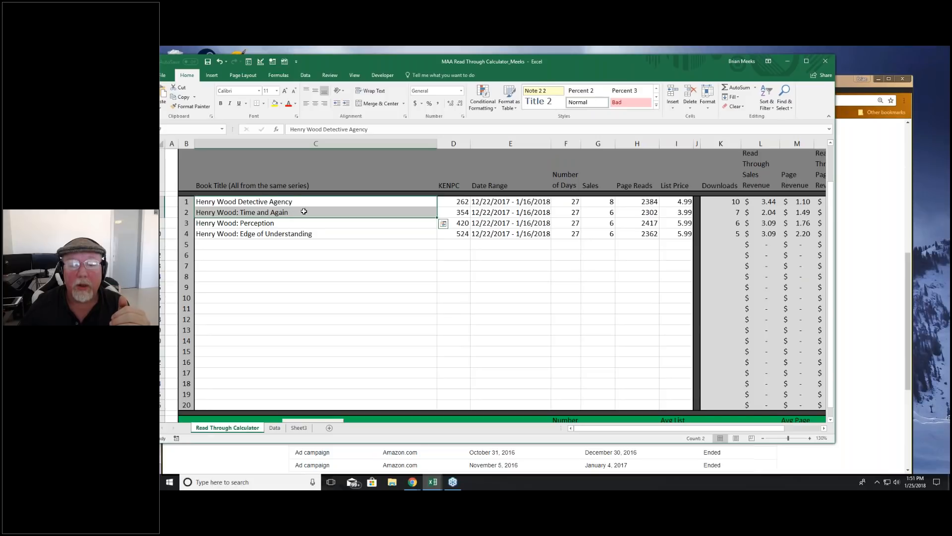
{"action": "left_click", "coordinate": [304, 211]}
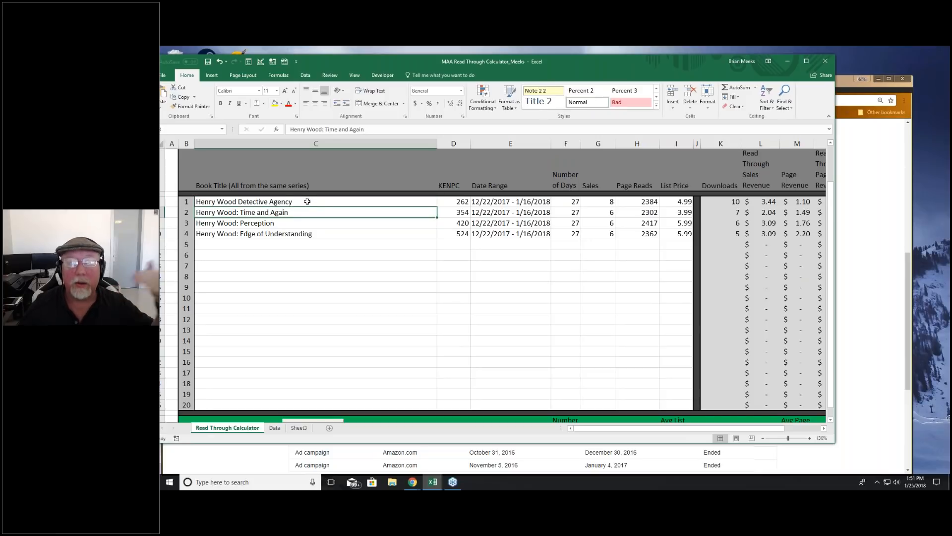
{"action": "left_click", "coordinate": [293, 223]}
{"action": "left_click", "coordinate": [297, 235]}
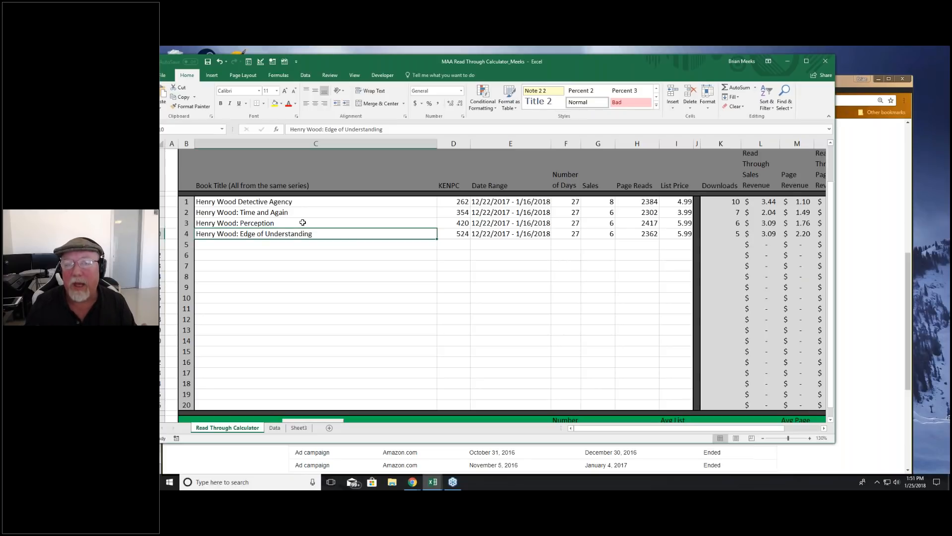
Step: Set the Sales of Henry Wood: Perception and Henry Wood: Edge of Understanding to 5 each
{"action": "left_click", "coordinate": [653, 203]}
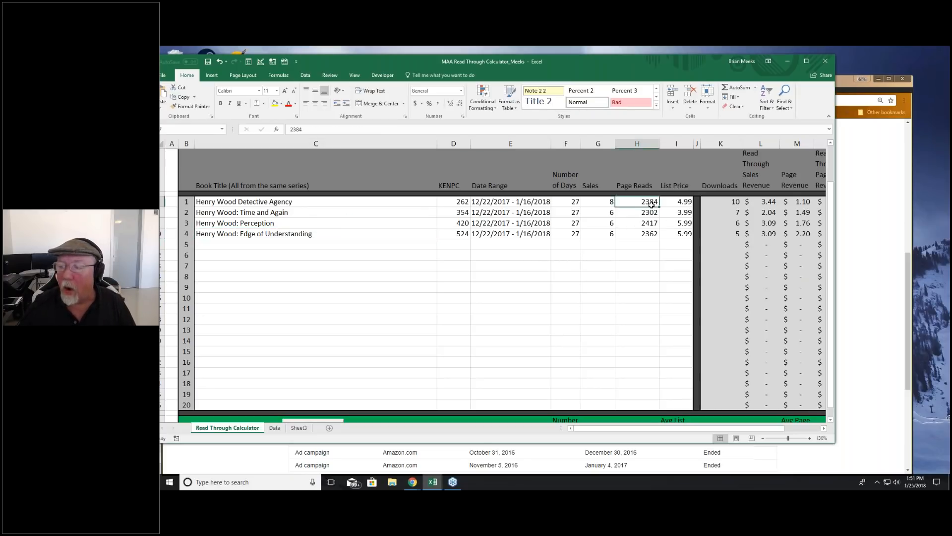
{"action": "left_click", "coordinate": [613, 203]}
{"action": "left_click", "coordinate": [612, 213]}
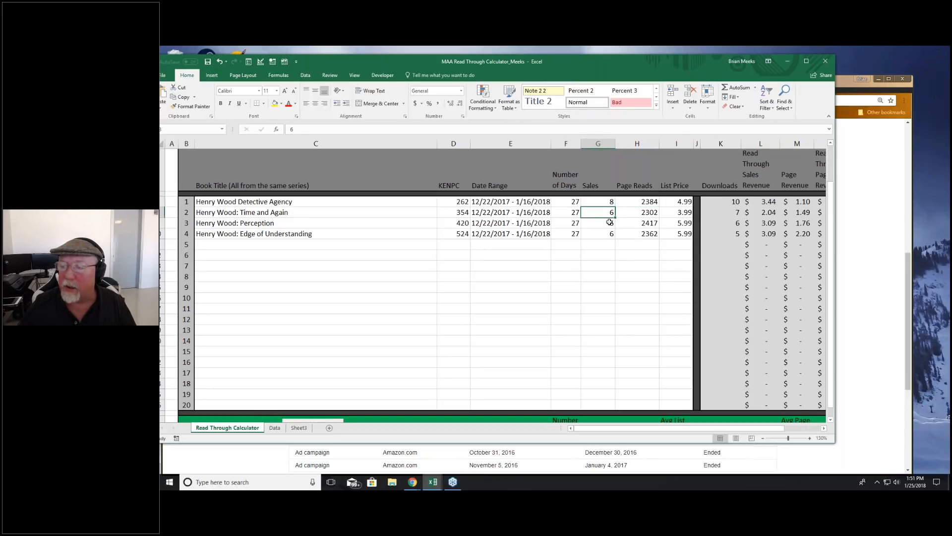
{"action": "left_click", "coordinate": [606, 223]}
{"action": "left_click", "coordinate": [609, 213]}
{"action": "left_click", "coordinate": [608, 224]}
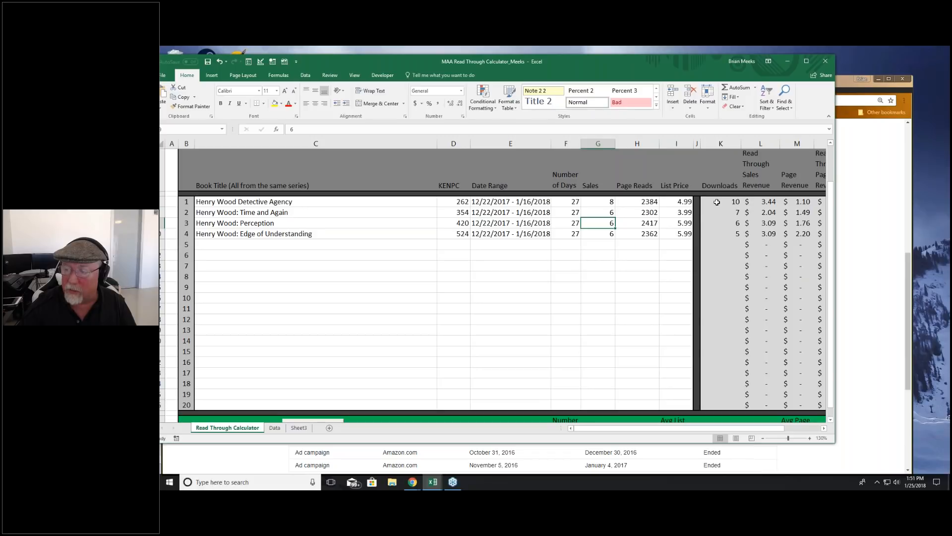
{"action": "type", "text": "5"}
{"action": "key", "text": "Return"}
{"action": "type", "text": "5"}
{"action": "key", "text": "Return"}
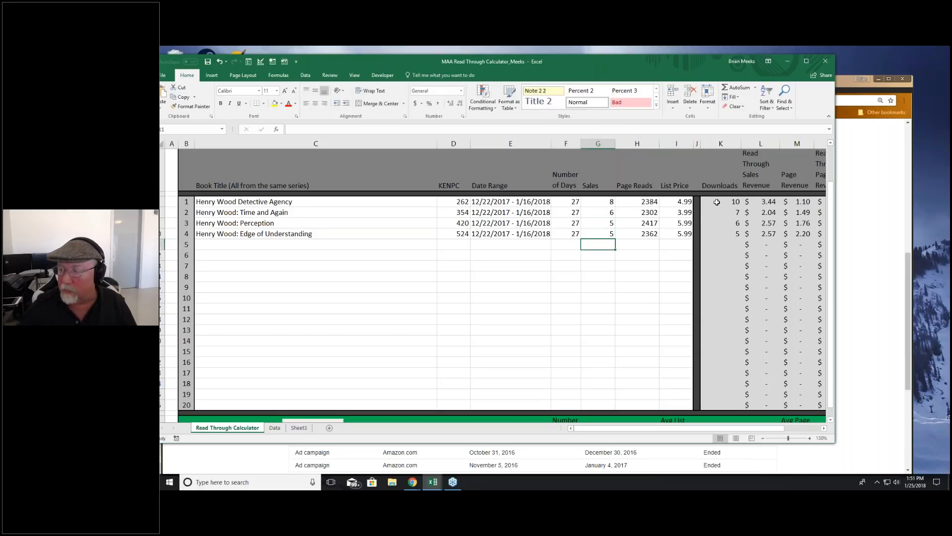
Step: Set the Sales of Henry Wood: Time and Again to 5, and of Perception and Edge of Understanding to 3 each
{"action": "left_click", "coordinate": [616, 212]}
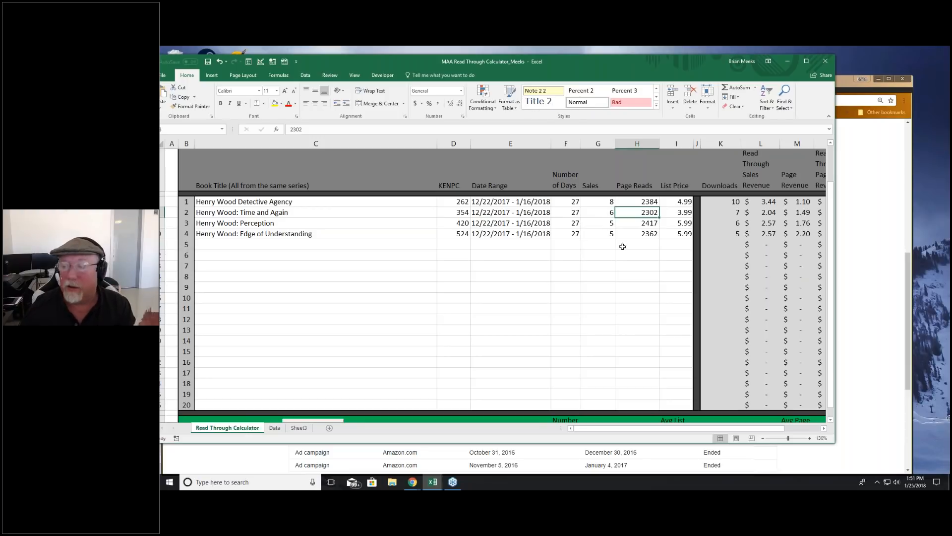
{"action": "left_click", "coordinate": [605, 236]}
{"action": "left_click", "coordinate": [609, 214]}
{"action": "type", "text": "5"}
{"action": "key", "text": "Return"}
{"action": "type", "text": "3"}
{"action": "key", "text": "Return"}
{"action": "type", "text": "3"}
{"action": "key", "text": "Return"}
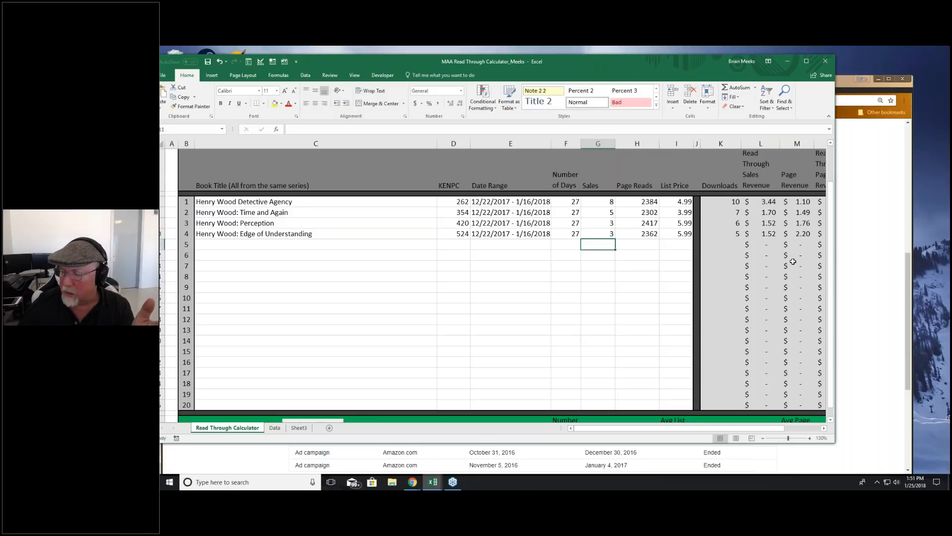
{"action": "scroll", "coordinate": [789, 270], "scroll_direction": "down", "scroll_amount": 3}
{"action": "scroll", "coordinate": [776, 276], "scroll_direction": "up", "scroll_amount": 3}
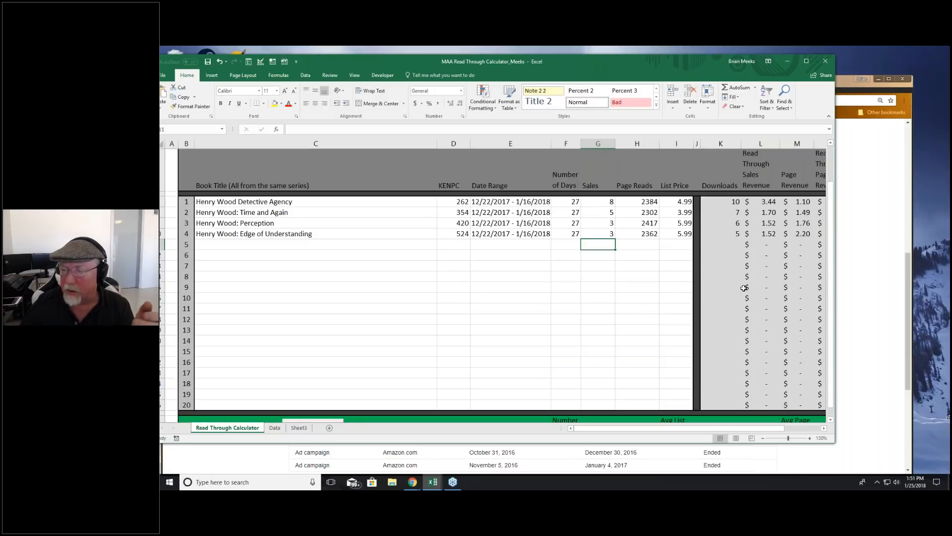
{"action": "left_click", "coordinate": [640, 257]}
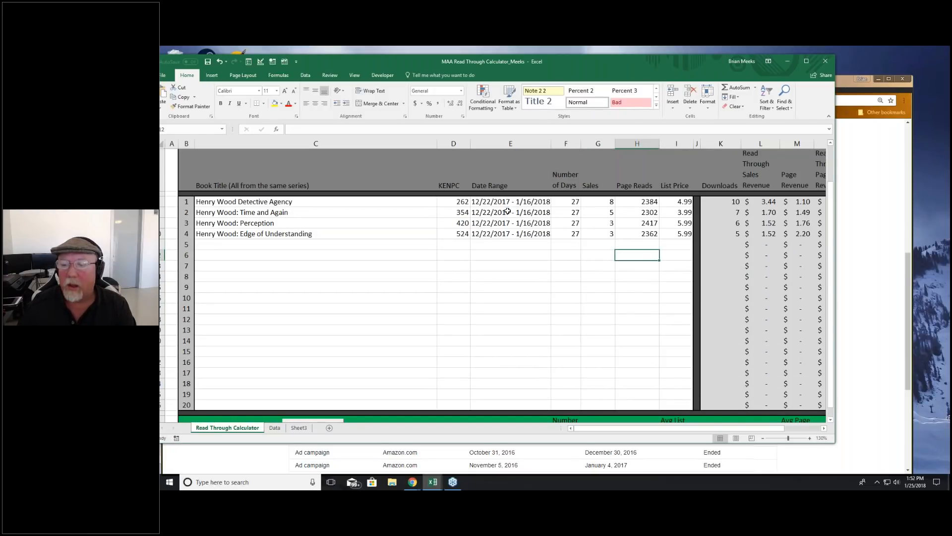
Step: Compare the Sales figures from one book to the next across the four Henry Wood titles
{"action": "left_click", "coordinate": [612, 203]}
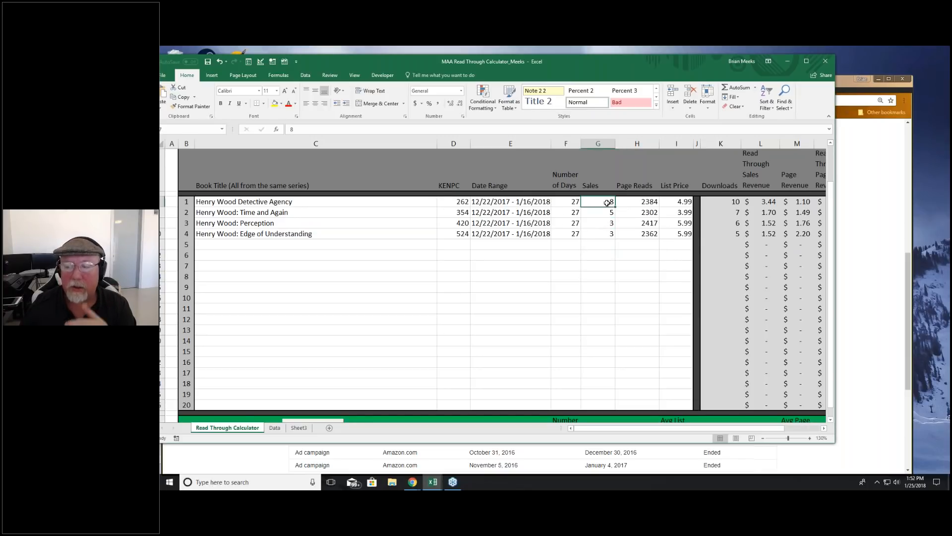
{"action": "left_click", "coordinate": [608, 222]}
{"action": "left_click", "coordinate": [611, 203]}
{"action": "left_click", "coordinate": [606, 212]}
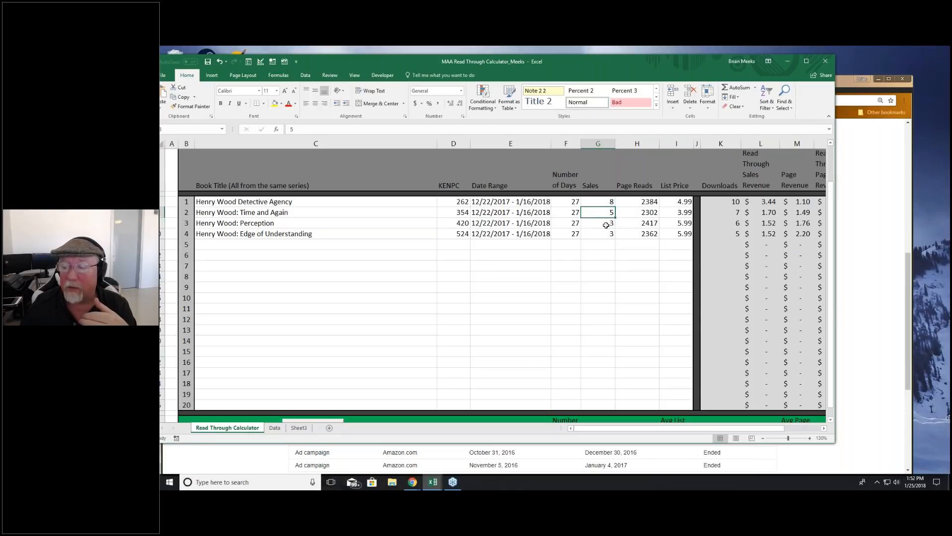
{"action": "left_click", "coordinate": [606, 225]}
{"action": "left_click", "coordinate": [606, 235]}
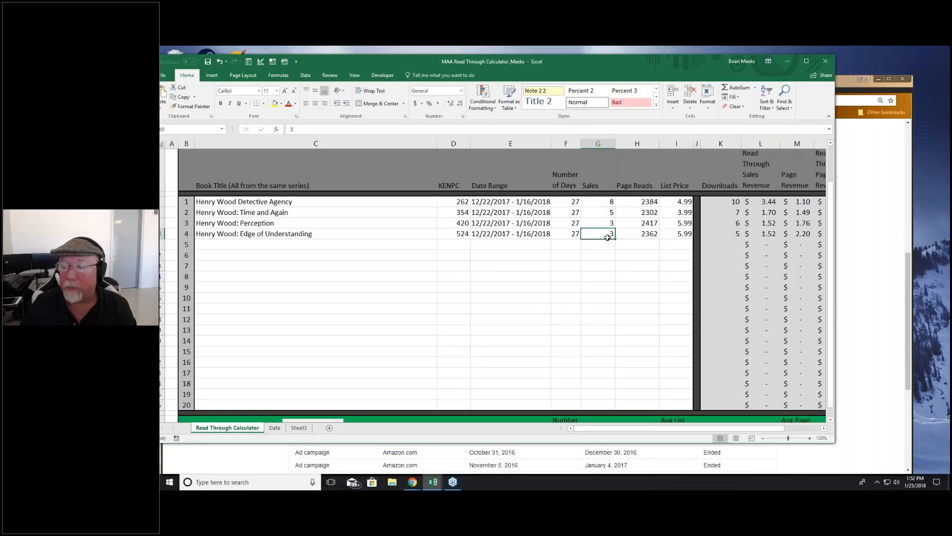
{"action": "left_click", "coordinate": [610, 222]}
{"action": "left_click", "coordinate": [611, 202]}
{"action": "left_click_drag", "start_coordinate": [611, 202], "coordinate": [608, 233]}
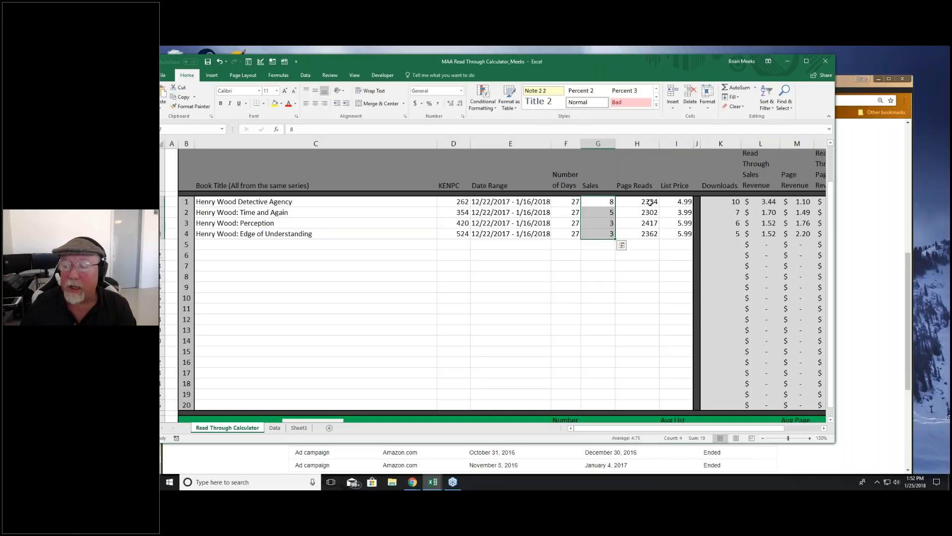
{"action": "left_click", "coordinate": [605, 201]}
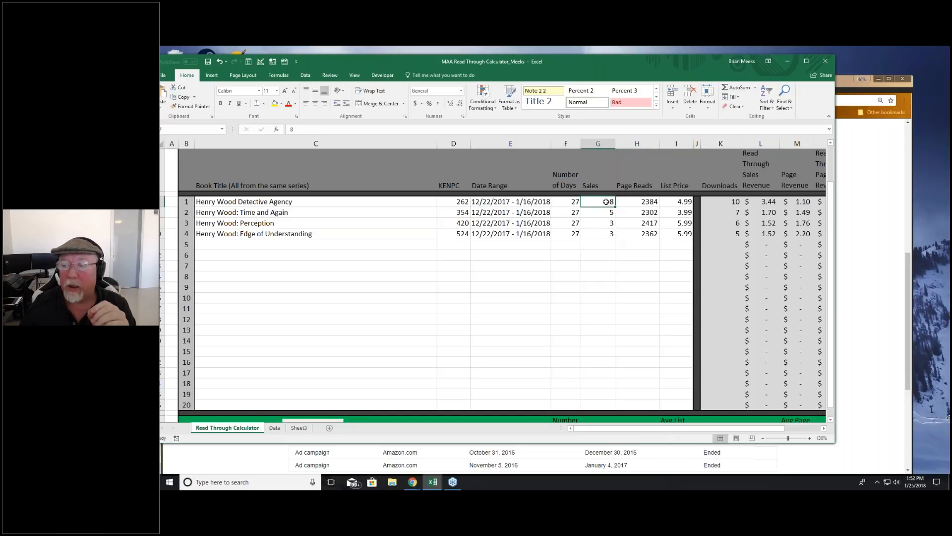
Step: Review the Sales, date ranges, number of days, KENPC and Page Reads columns for the four Henry Wood titles
{"action": "left_click", "coordinate": [599, 212]}
{"action": "left_click", "coordinate": [611, 201]}
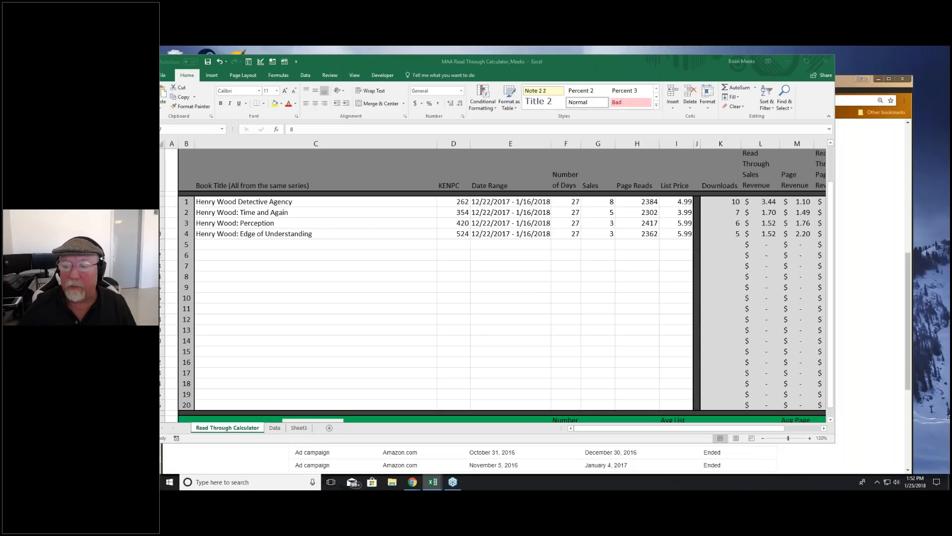
{"action": "left_click_drag", "start_coordinate": [545, 202], "coordinate": [565, 236]}
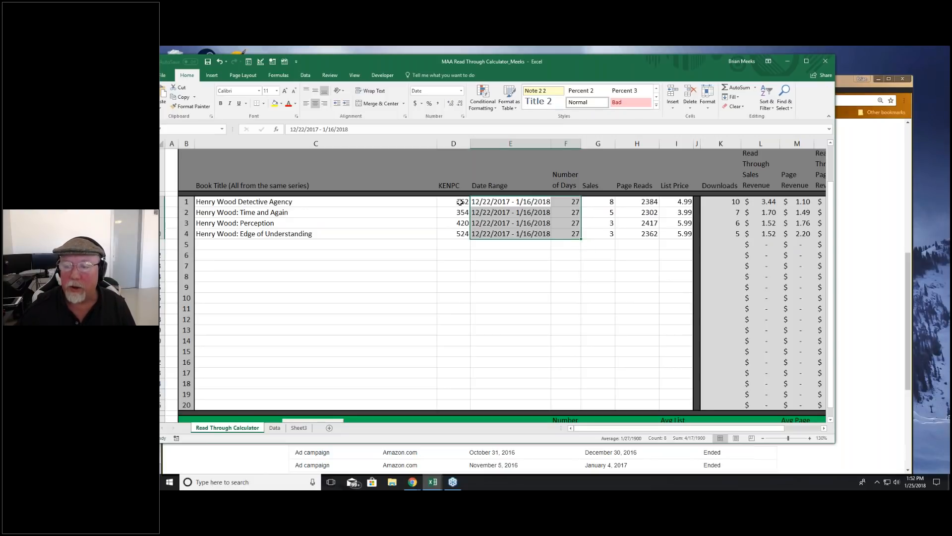
{"action": "left_click_drag", "start_coordinate": [461, 202], "coordinate": [459, 234]}
{"action": "left_click_drag", "start_coordinate": [602, 201], "coordinate": [598, 235]}
{"action": "left_click_drag", "start_coordinate": [645, 203], "coordinate": [635, 235]}
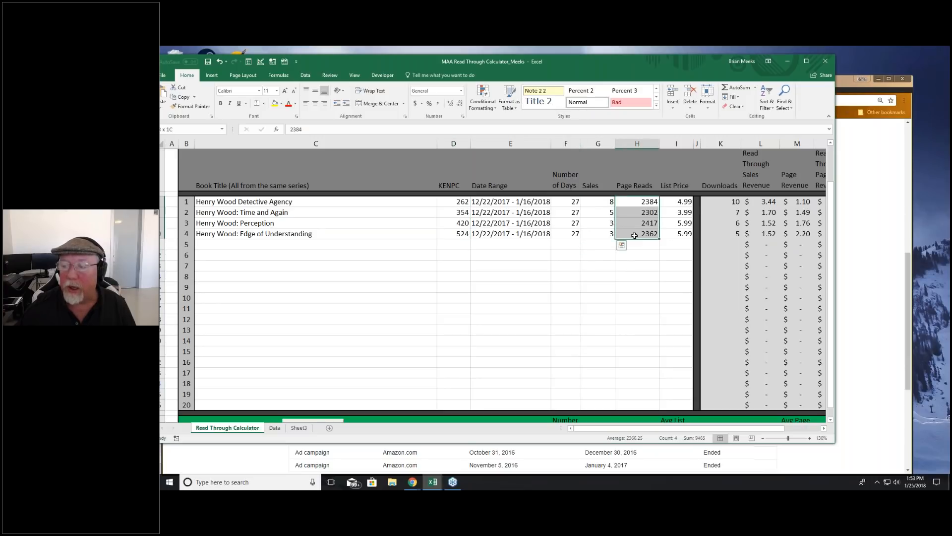
Step: Examine how the Downloads figure for Henry Wood Detective Agency is calculated from its Page Reads and KENPC
{"action": "left_click", "coordinate": [646, 201]}
{"action": "left_click", "coordinate": [642, 223]}
{"action": "left_click", "coordinate": [644, 202]}
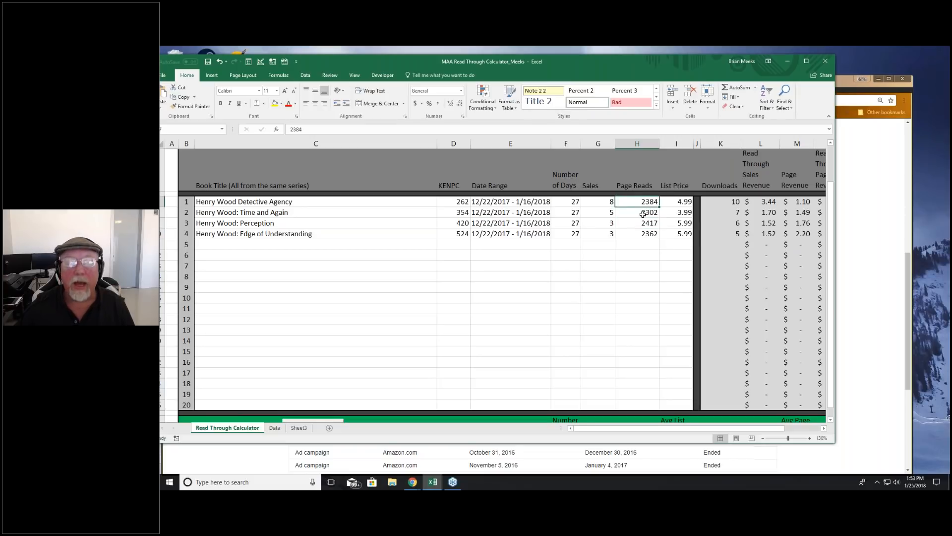
{"action": "left_click", "coordinate": [729, 202]}
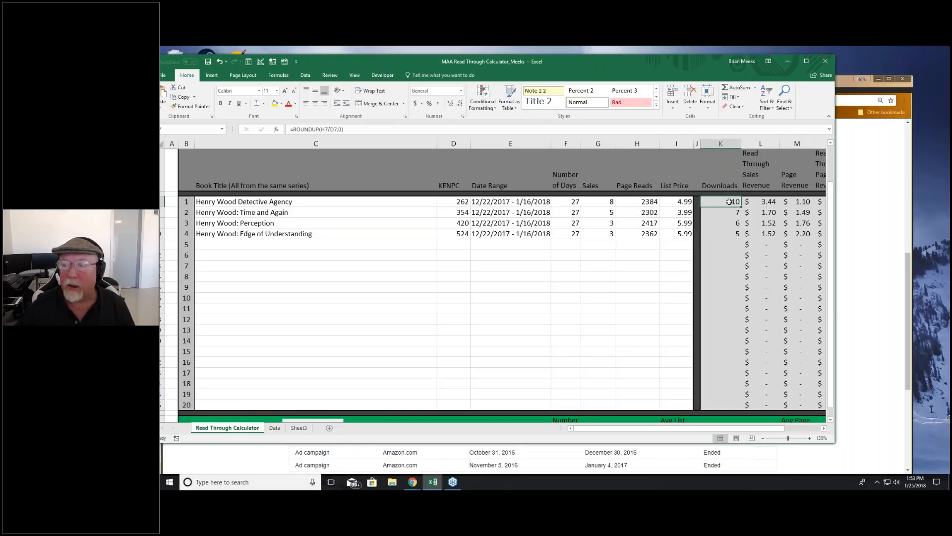
{"action": "left_click", "coordinate": [645, 203]}
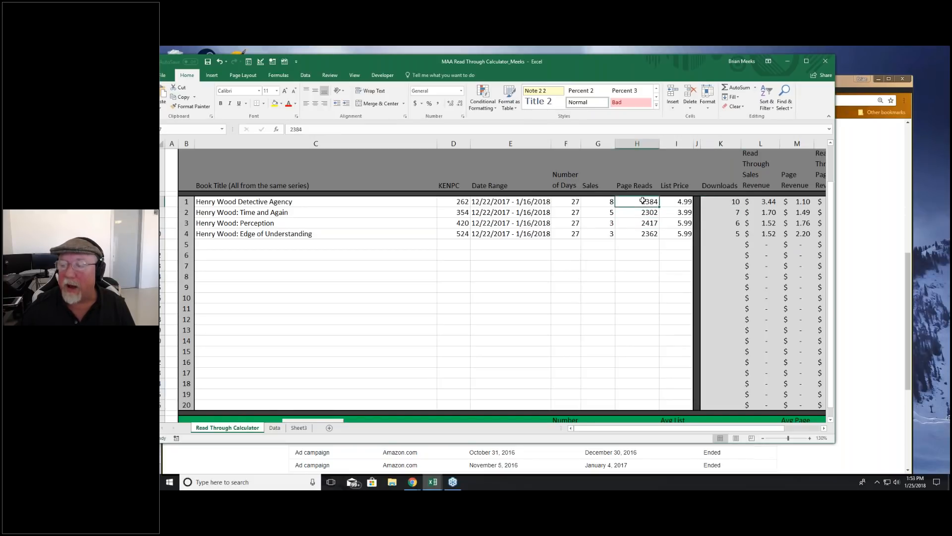
{"action": "left_click", "coordinate": [451, 203]}
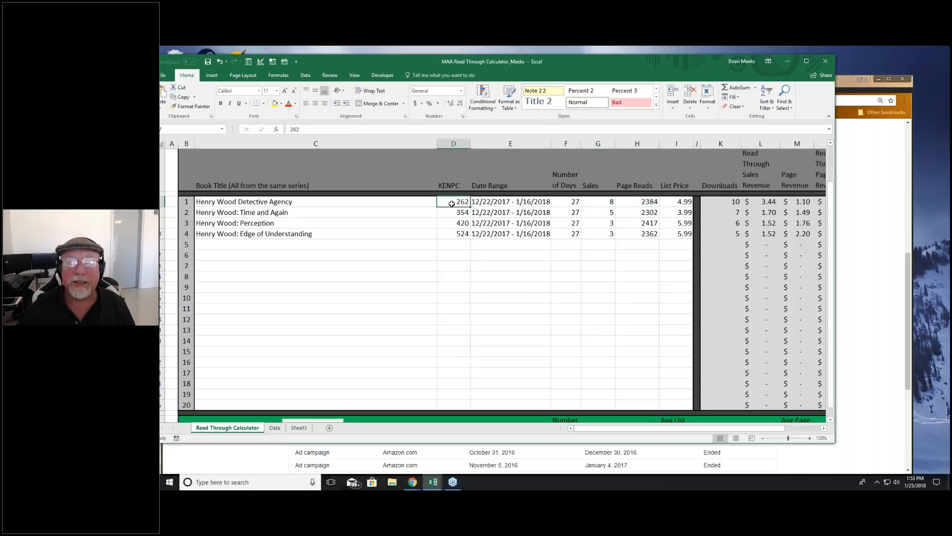